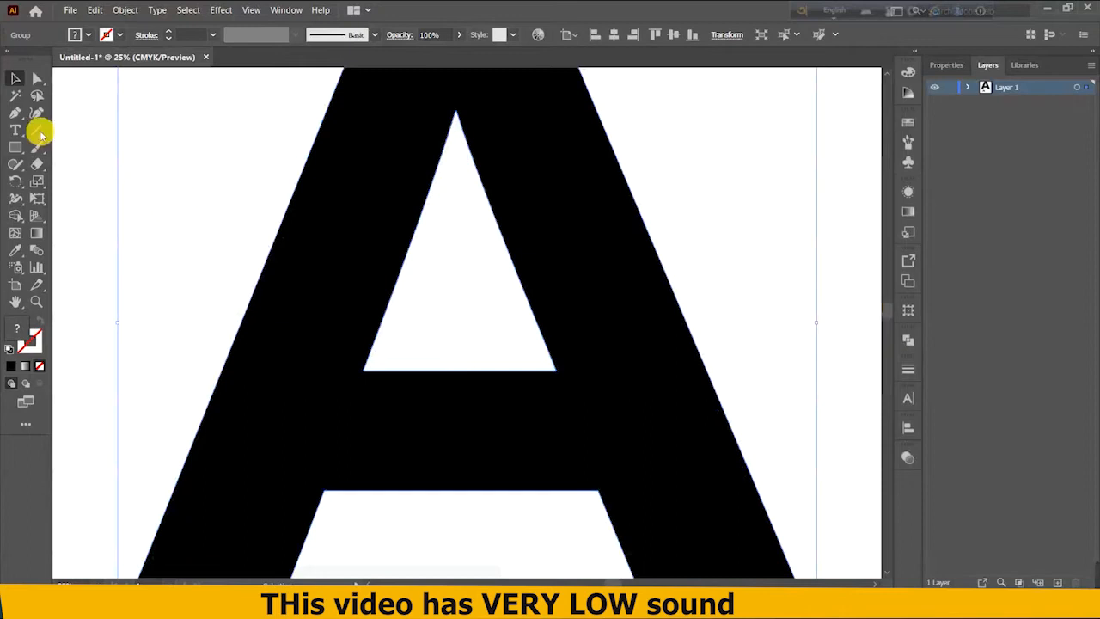
# In outline view, draw a line between the inner corners at the left end of the A's crossbar.
pyautogui.click(39, 129)
pyautogui.hotkey('ctrl', 'y')
pyautogui.scroll(-2, 353, 385)
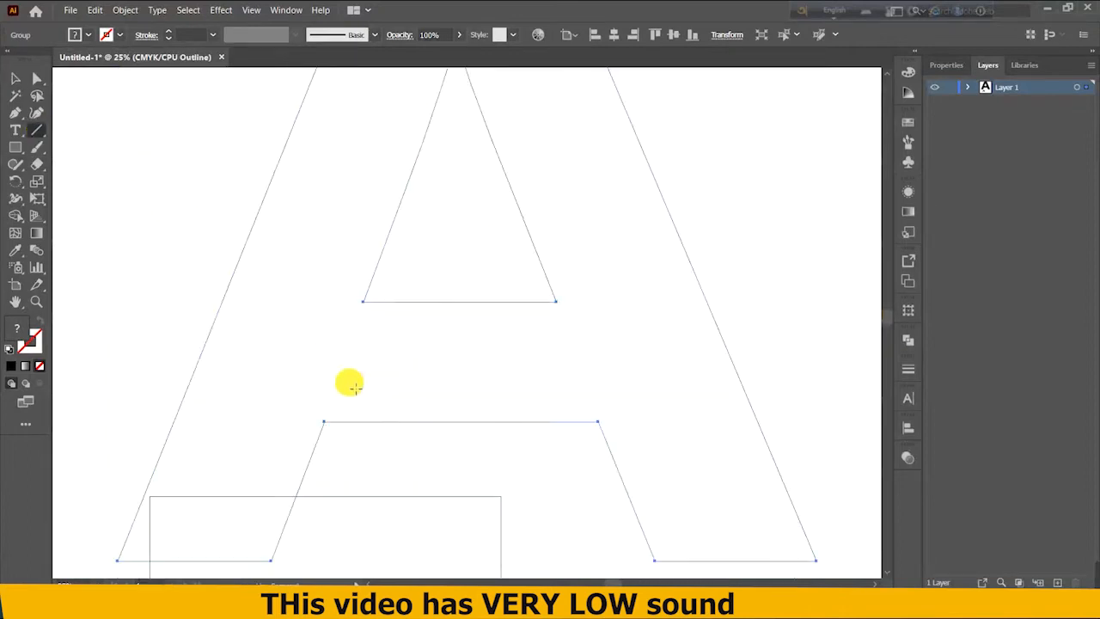
pyautogui.click(325, 423)
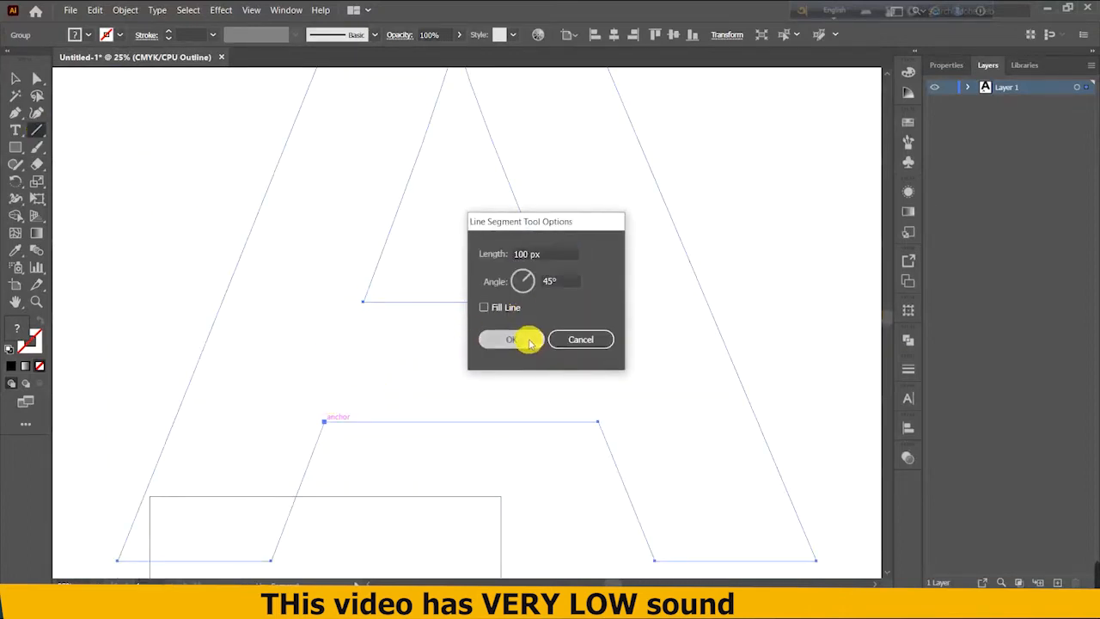
pyautogui.click(526, 337)
pyautogui.hotkey('ctrl', 'z')
pyautogui.moveTo(325, 421); pyautogui.dragTo(363, 301)
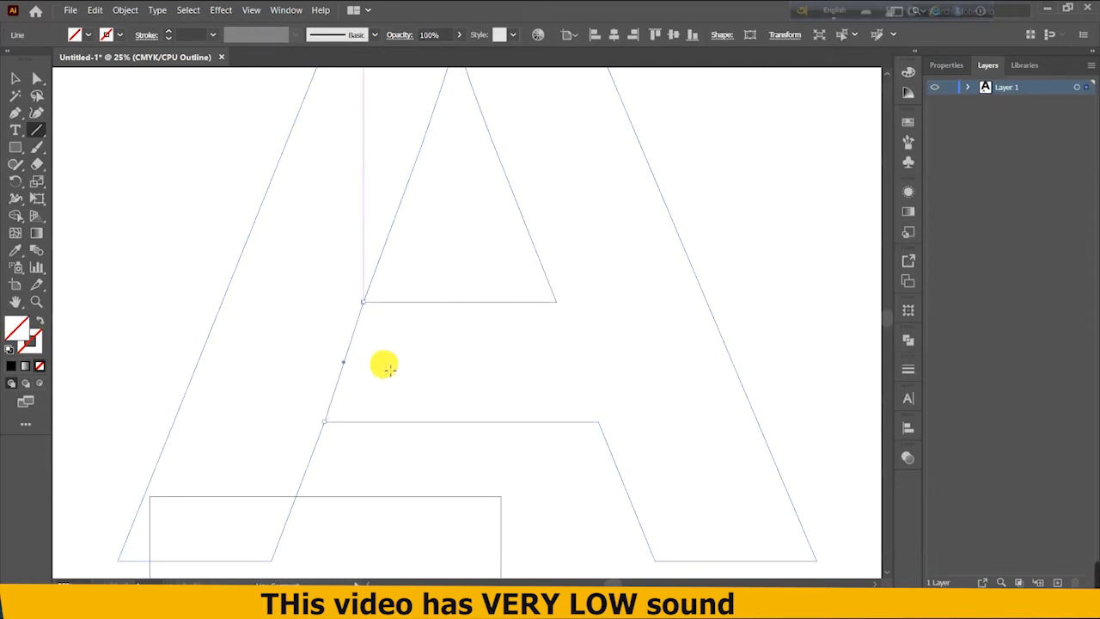
# Draw a matching line between the inner corners at the right end of the crossbar.
pyautogui.click(604, 427)
pyautogui.click(512, 336)
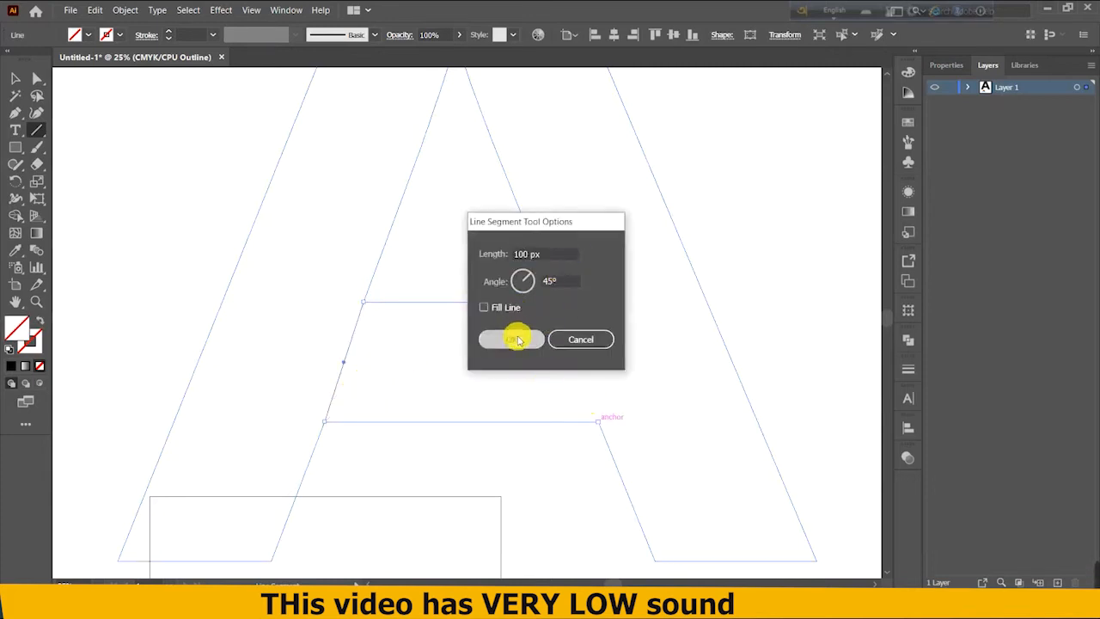
pyautogui.moveTo(574, 329); pyautogui.dragTo(556, 302)
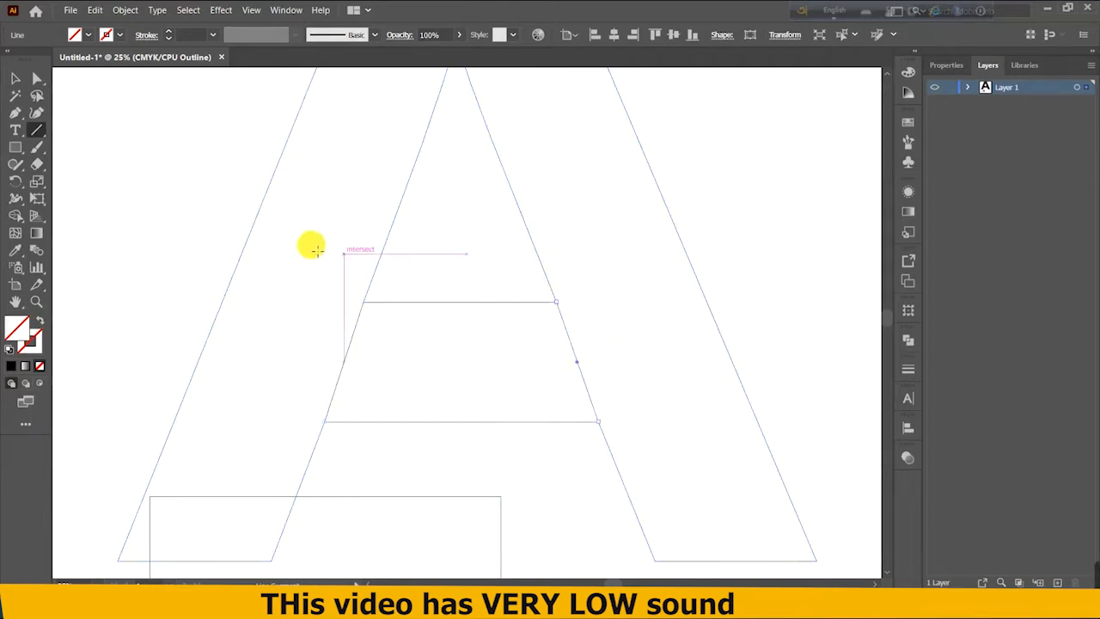
# Move the reference logo image down and right so it sits clear below the letter A.
pyautogui.click(14, 79)
pyautogui.hotkey('ctrl', '-')
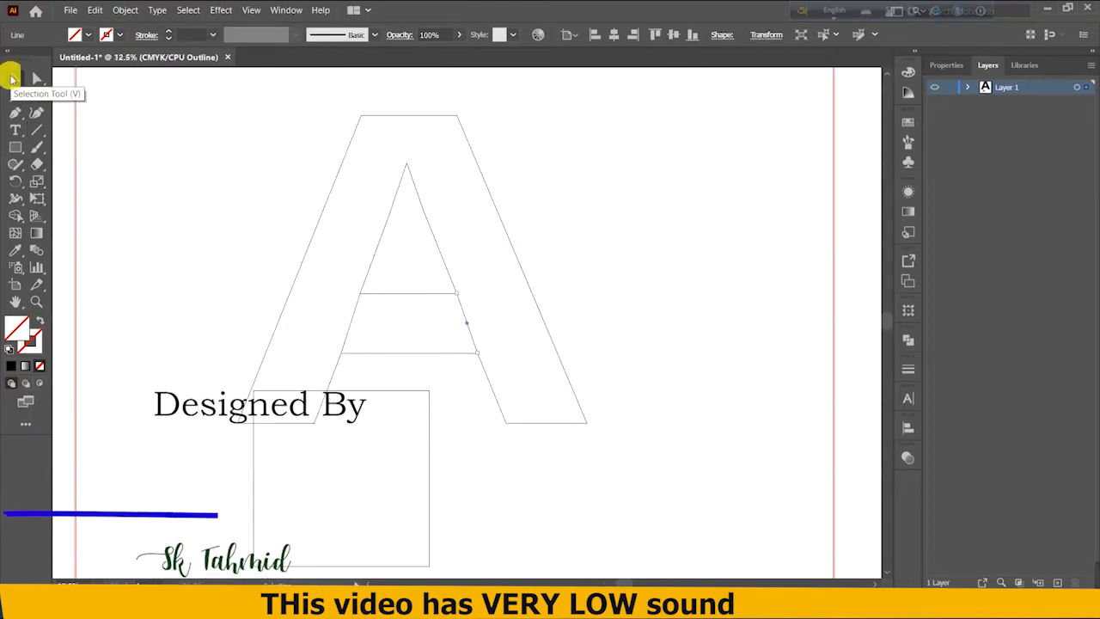
pyautogui.moveTo(399, 482); pyautogui.dragTo(404, 486)
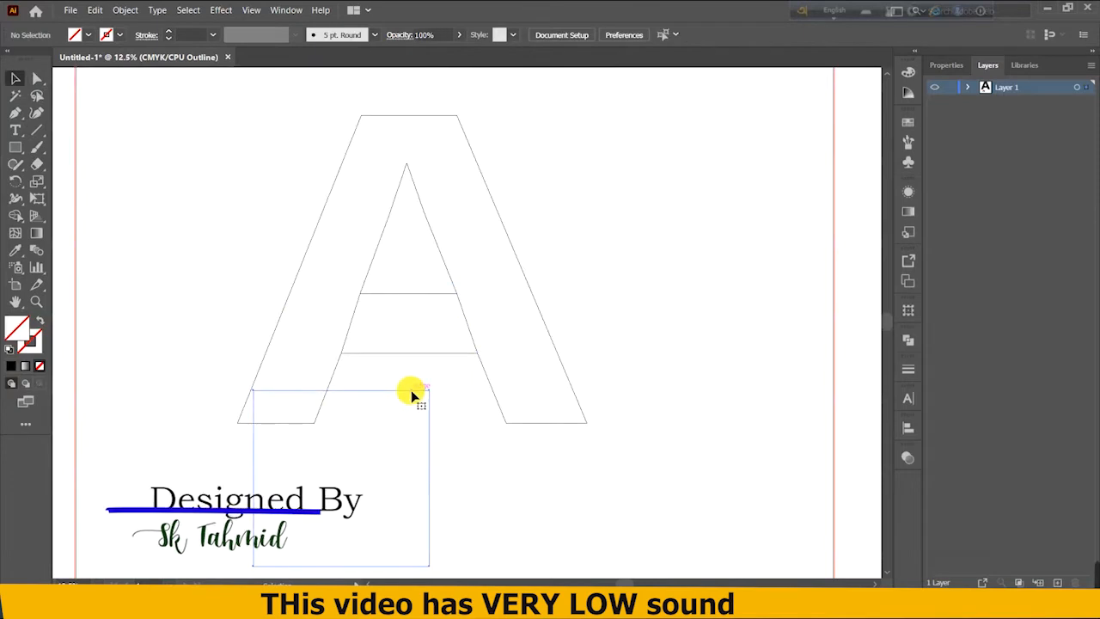
pyautogui.moveTo(411, 391); pyautogui.dragTo(464, 460)
# Split the letter A along the two drawn lines with the Pathfinder Divide operation.
pyautogui.moveTo(201, 112); pyautogui.dragTo(590, 383)
pyautogui.moveTo(533, 344); pyautogui.dragTo(534, 343)
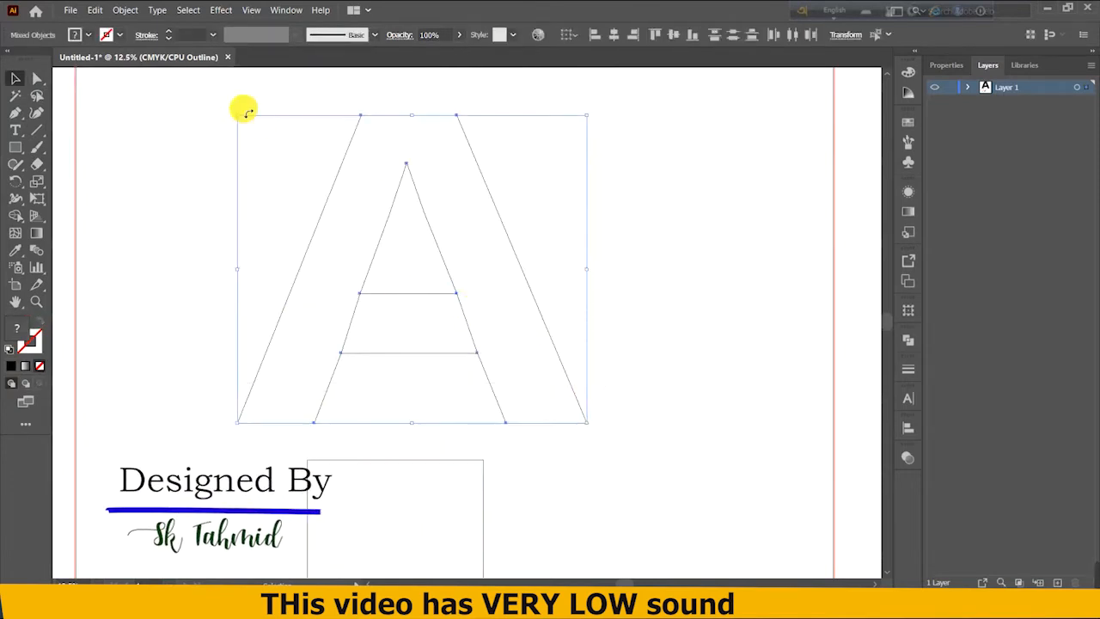
pyautogui.click(125, 10)
pyautogui.click(169, 158)
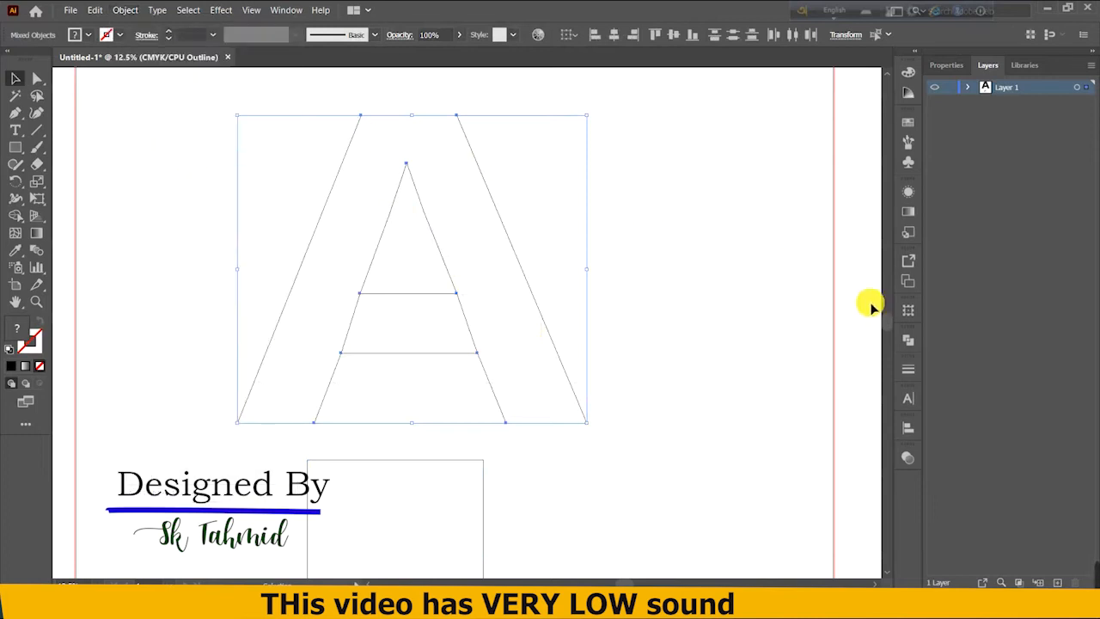
pyautogui.click(909, 340)
pyautogui.click(747, 411)
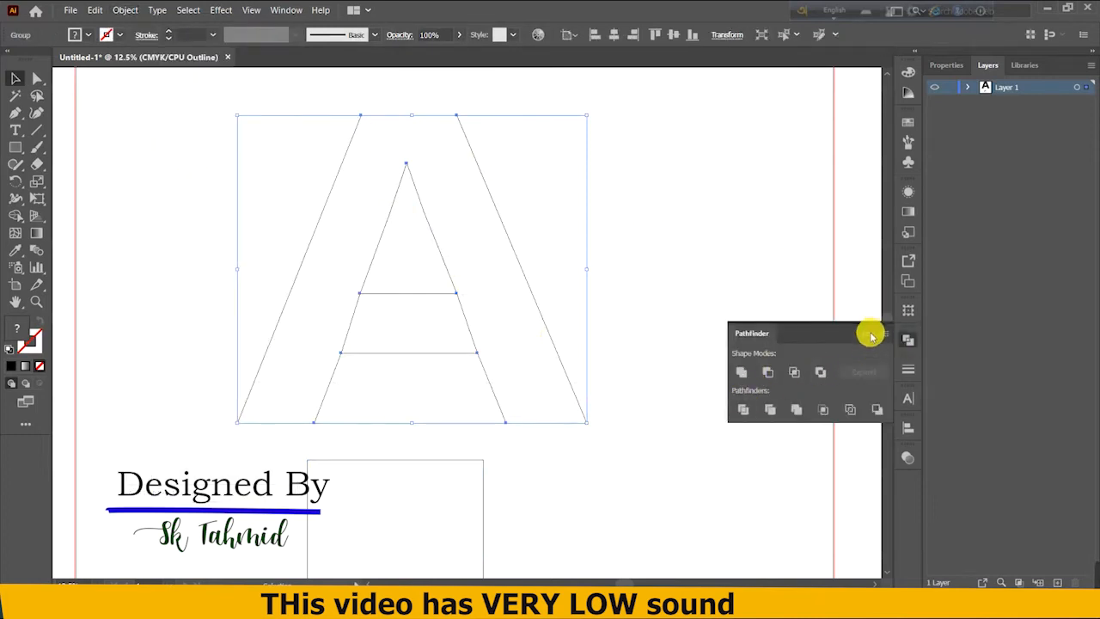
pyautogui.click(867, 333)
pyautogui.click(656, 237)
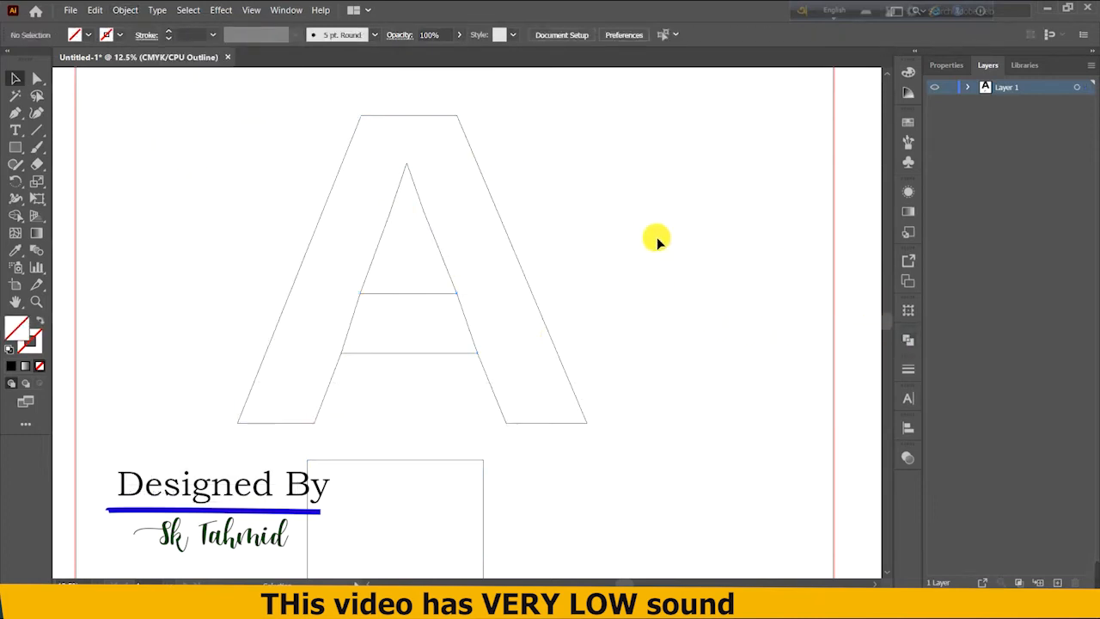
# Return to preview, ungroup the divided A and delete only its crossbar piece.
pyautogui.hotkey('ctrl', 'y')
pyautogui.click(421, 316)
pyautogui.rightClick(421, 318)
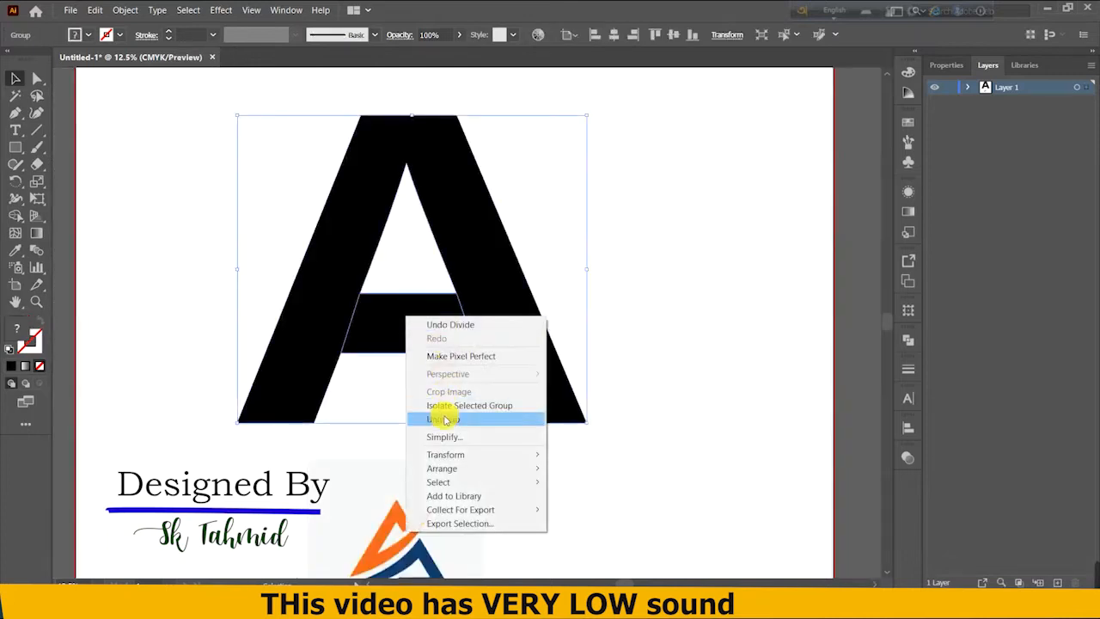
pyautogui.click(433, 417)
pyautogui.press('Delete')
pyautogui.hotkey('ctrl', 'z')
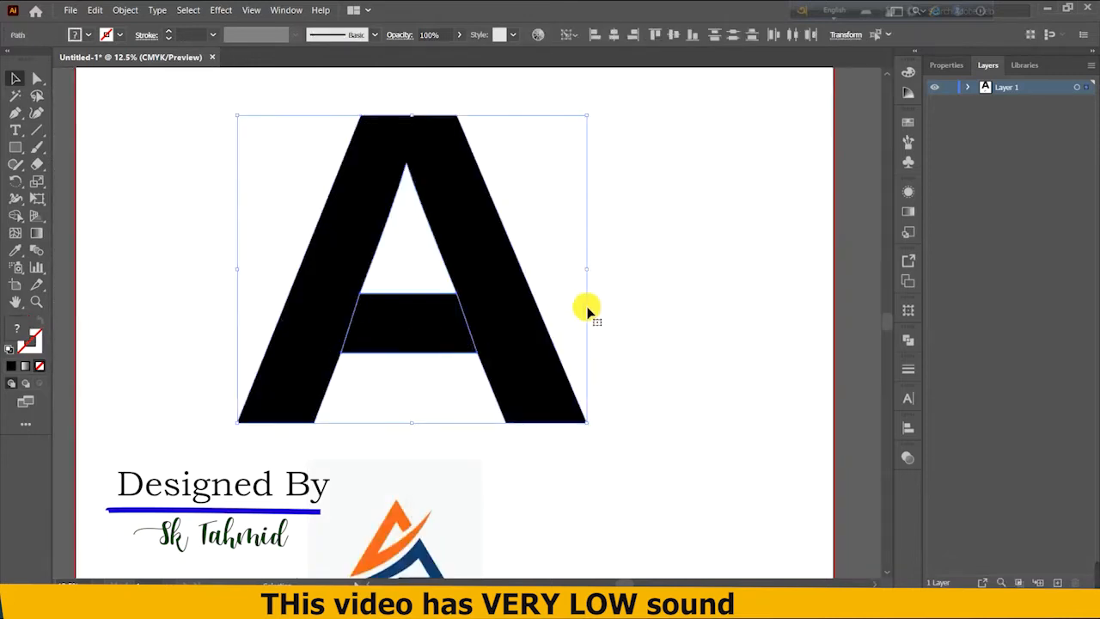
pyautogui.click(589, 312)
pyautogui.click(403, 327)
pyautogui.press('Delete')
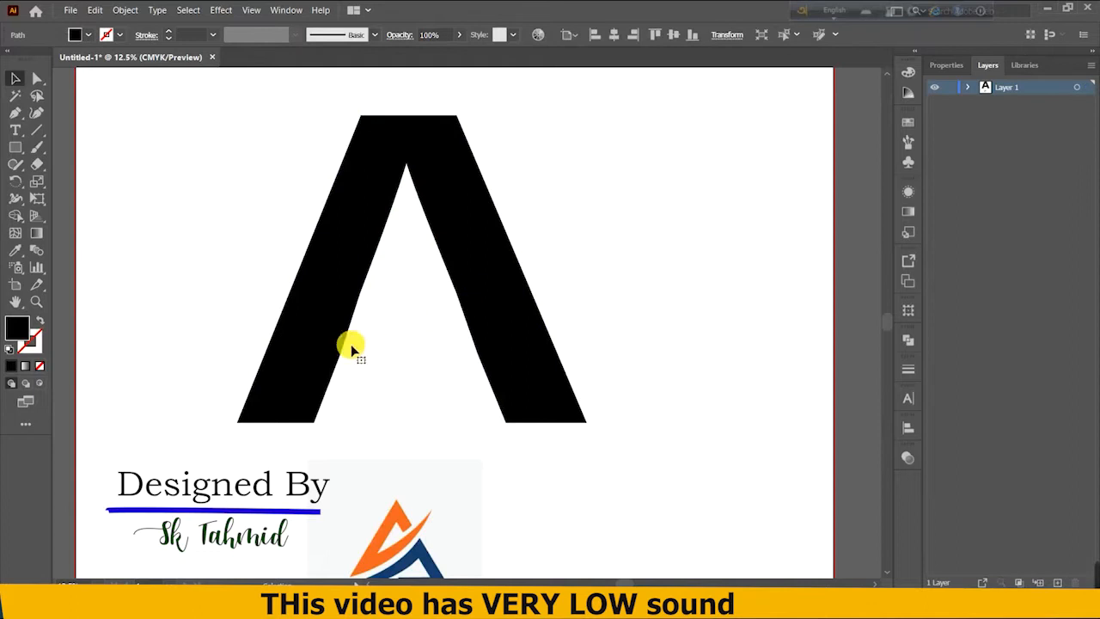
# Draw a three-point Curvature path from the A's left side, through its opening, to the upper right beside its apex.
pyautogui.scroll(-2, 263, 323)
pyautogui.scroll(2, 262, 323)
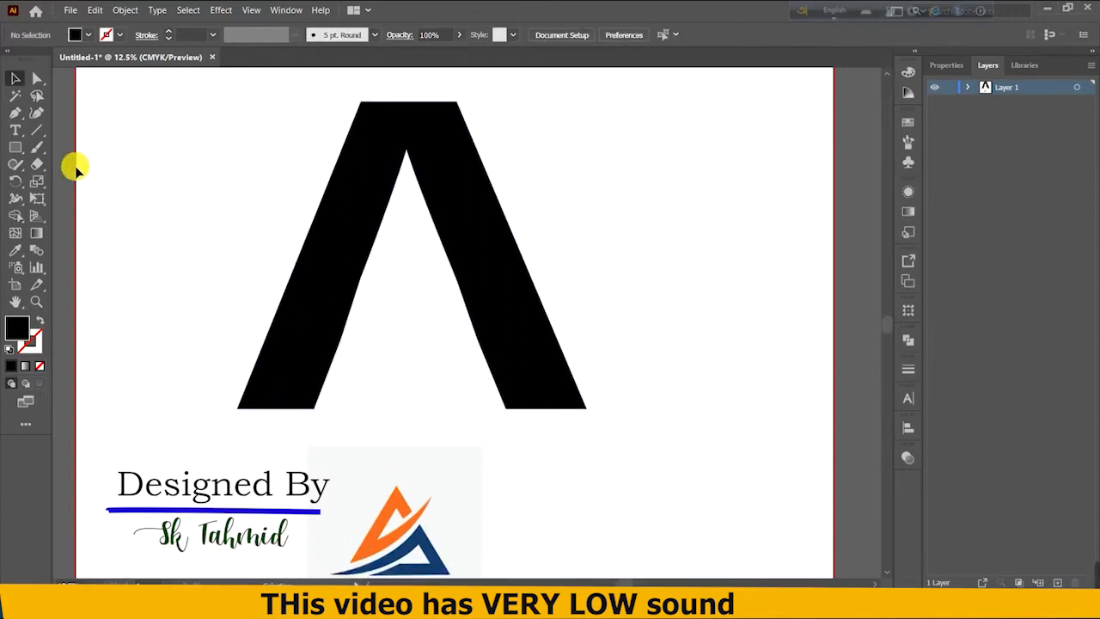
pyautogui.click(34, 112)
pyautogui.click(244, 296)
pyautogui.click(376, 295)
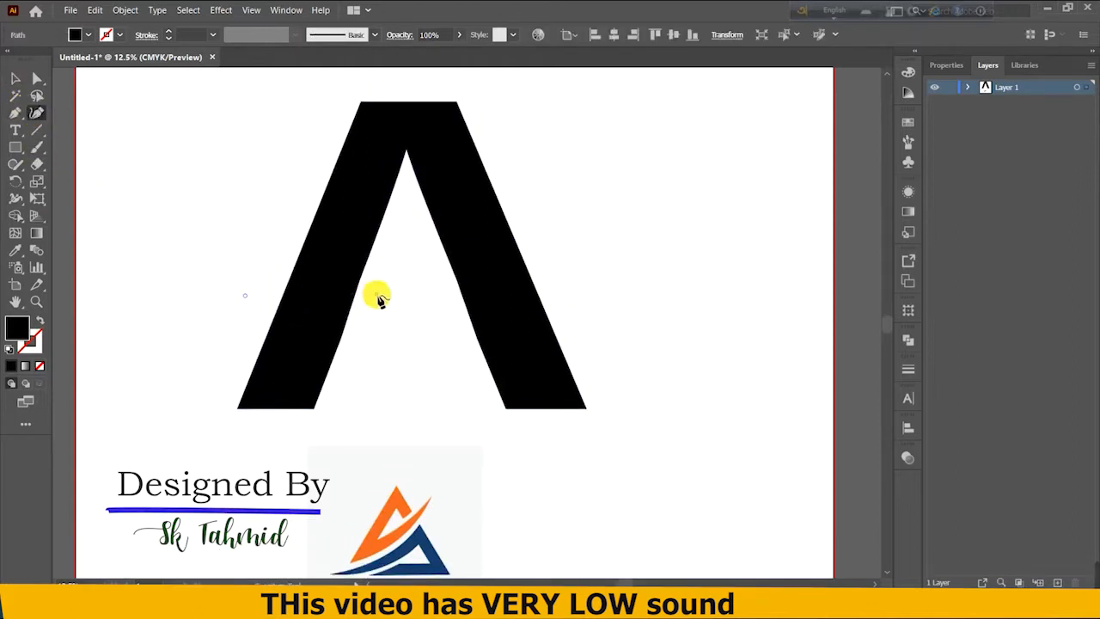
pyautogui.click(516, 107)
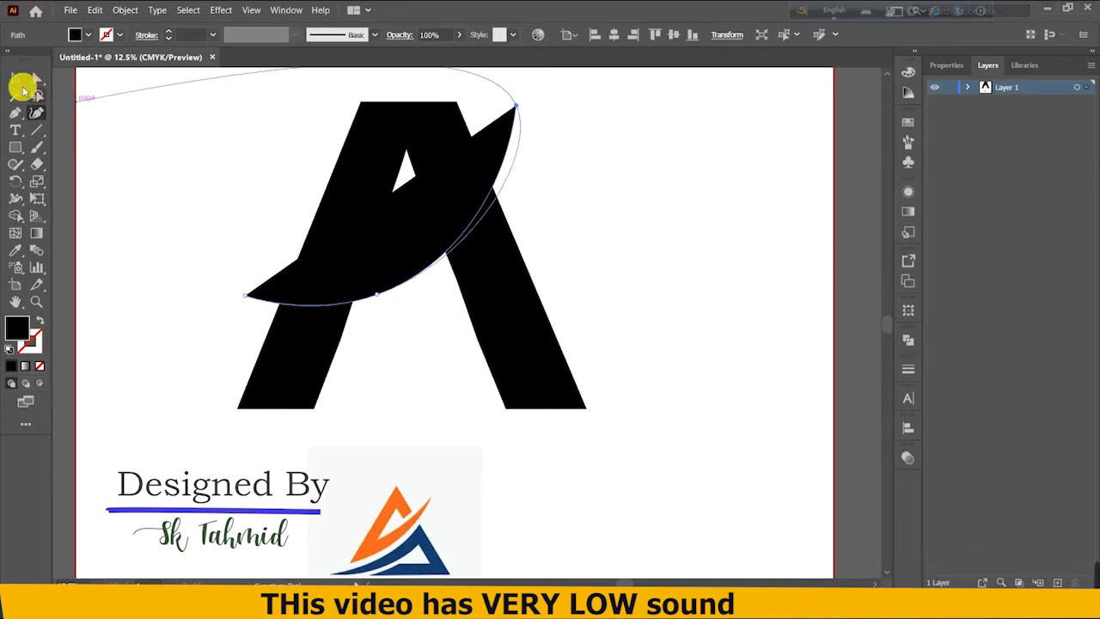
pyautogui.click(14, 79)
pyautogui.click(374, 35)
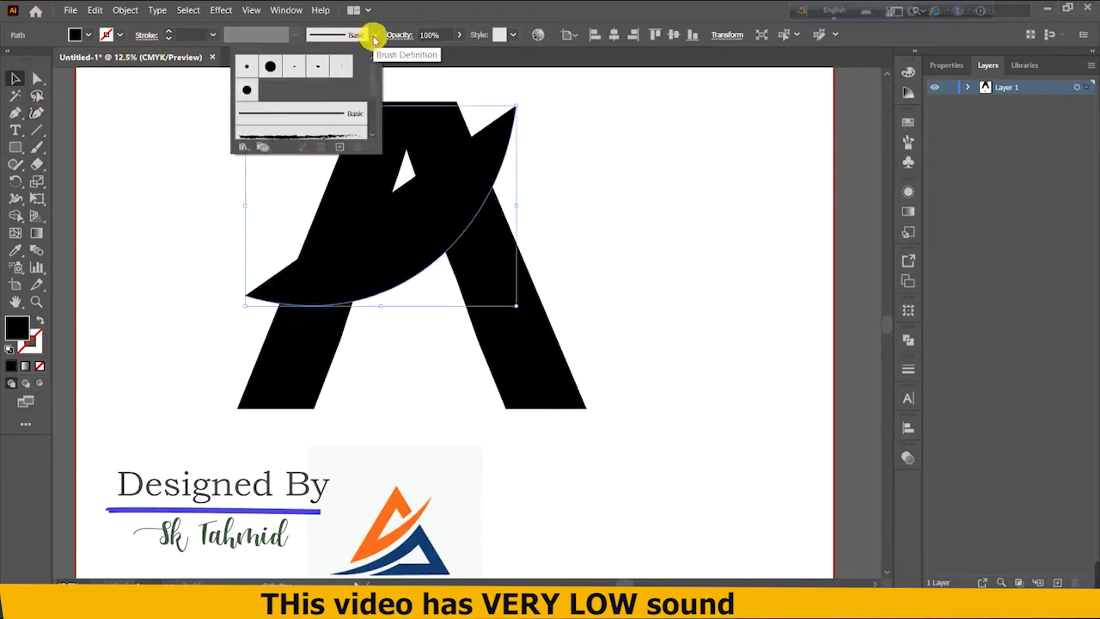
pyautogui.click(369, 34)
pyautogui.click(372, 37)
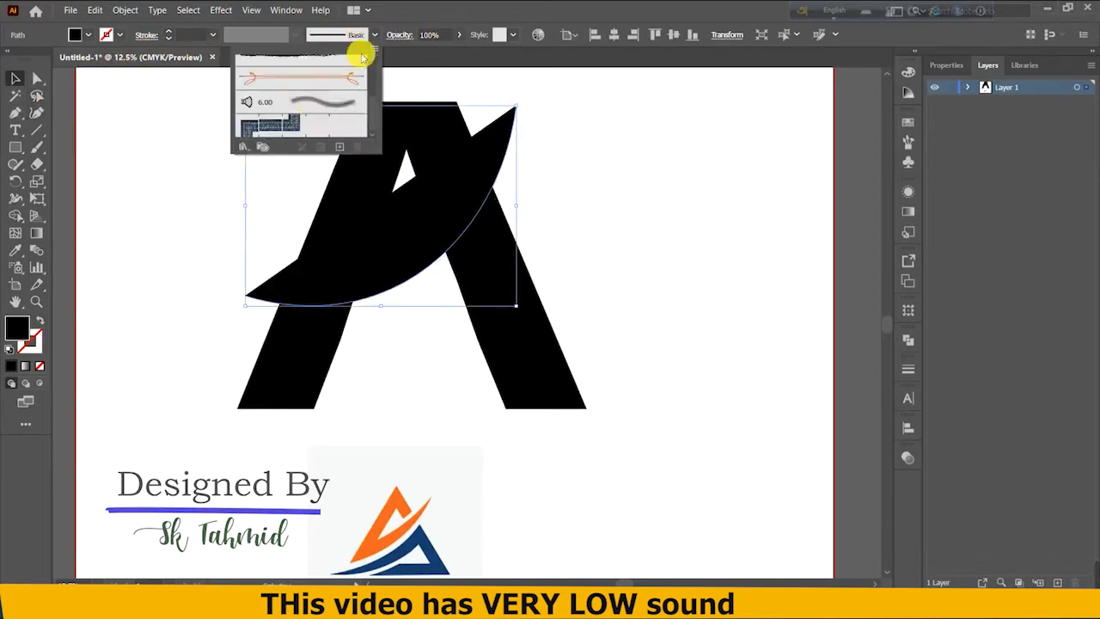
pyautogui.click(201, 177)
# Swap the curve's black fill to its stroke, apply the symmetric tapered width profile and increase the stroke weight.
pyautogui.click(39, 318)
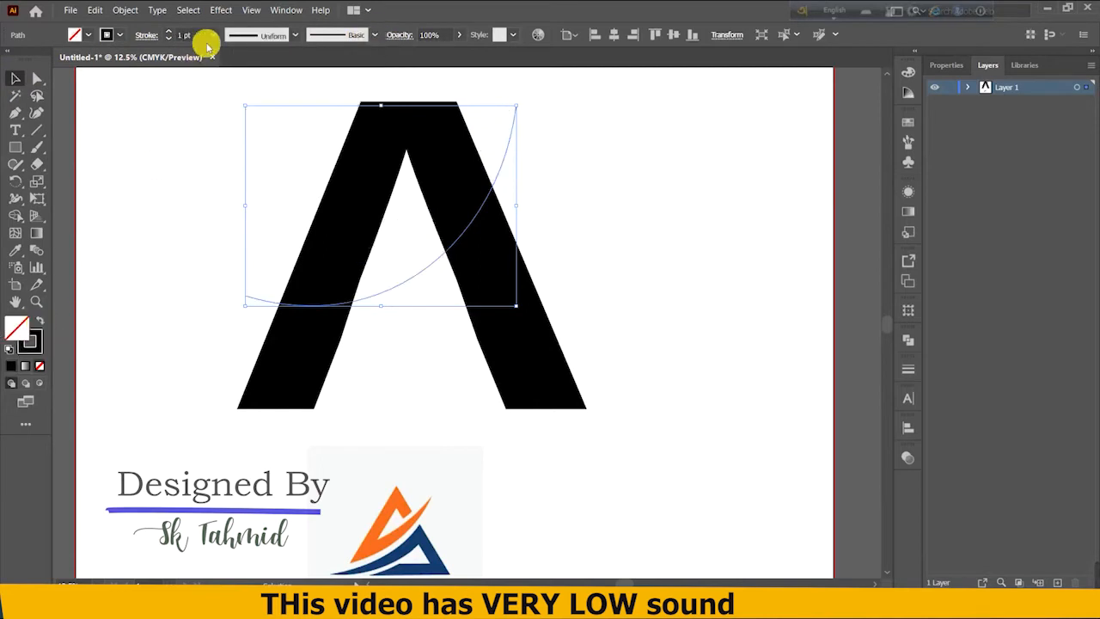
pyautogui.click(295, 36)
pyautogui.click(260, 102)
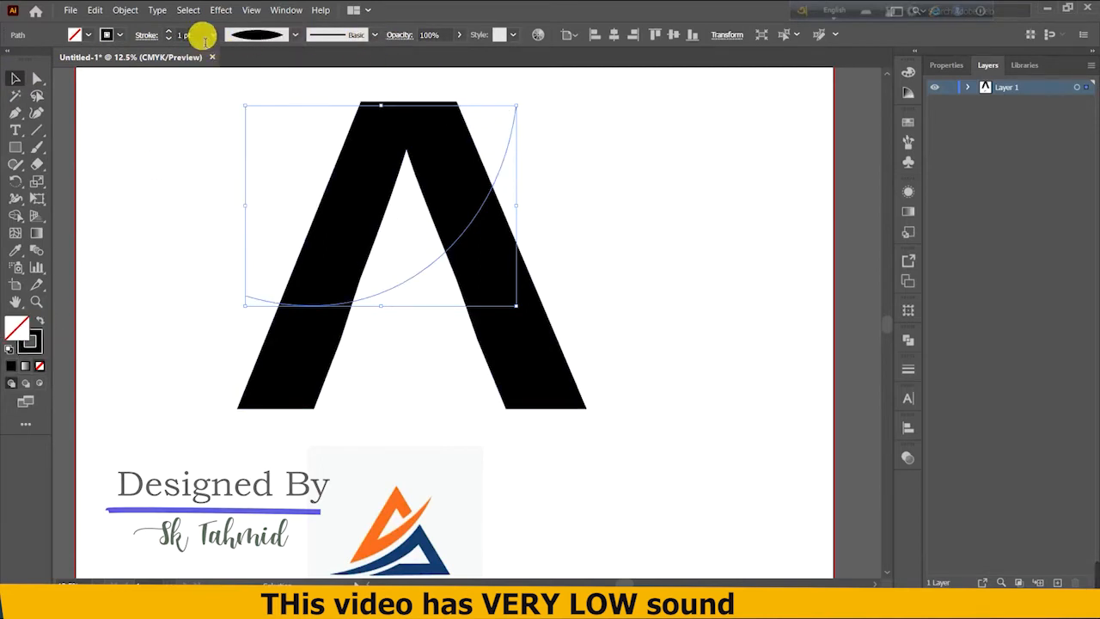
pyautogui.scroll(5, 204, 41)
pyautogui.scroll(6, 205, 41)
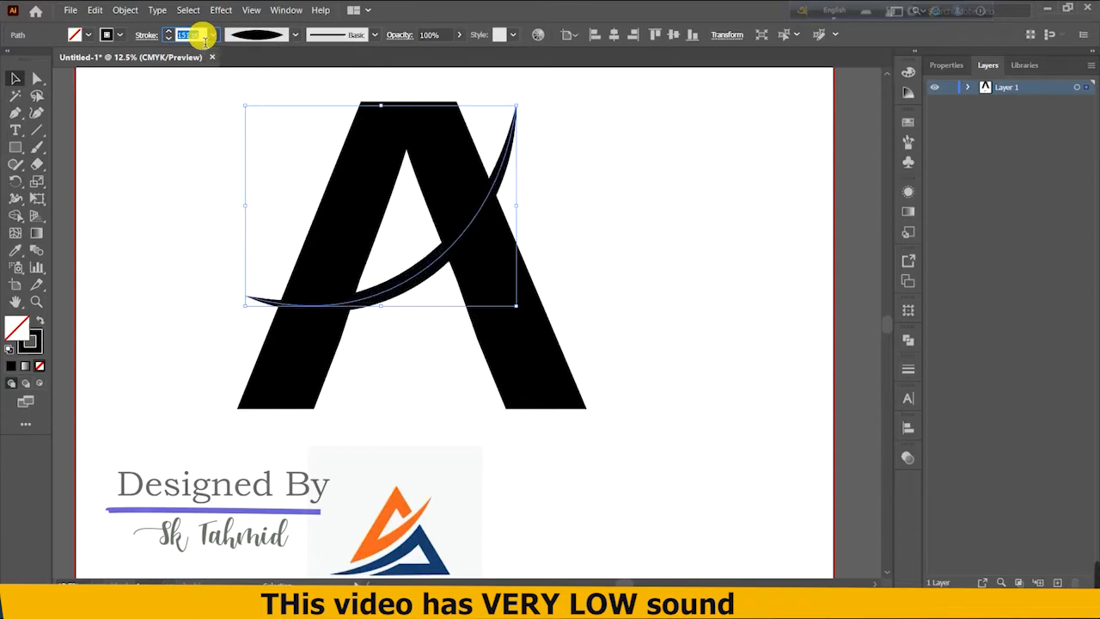
pyautogui.scroll(5, 204, 41)
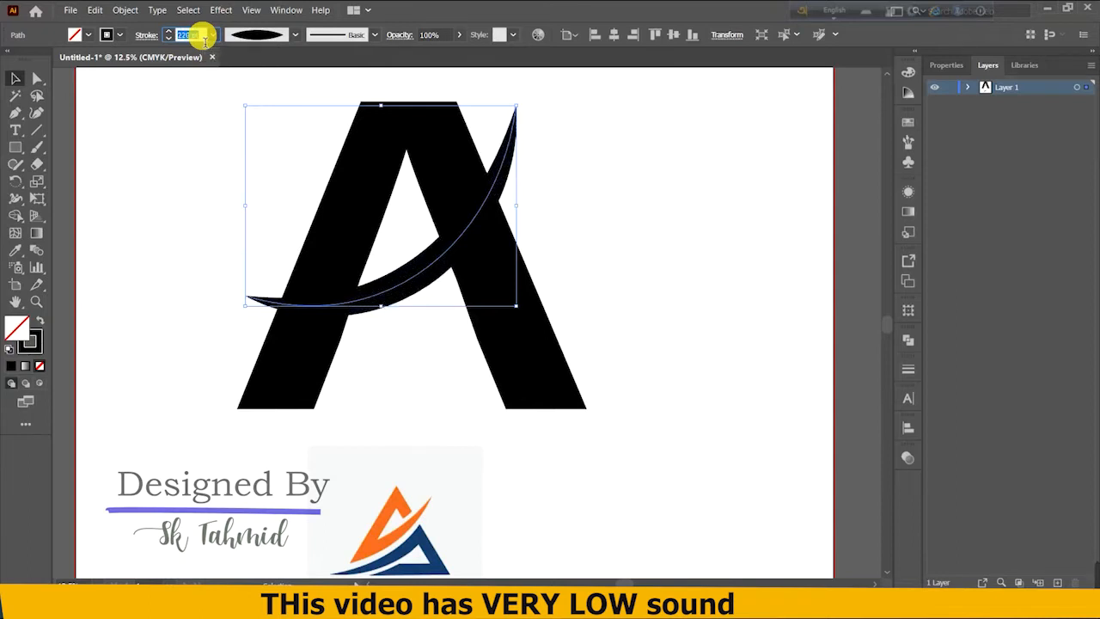
pyautogui.scroll(3, 205, 41)
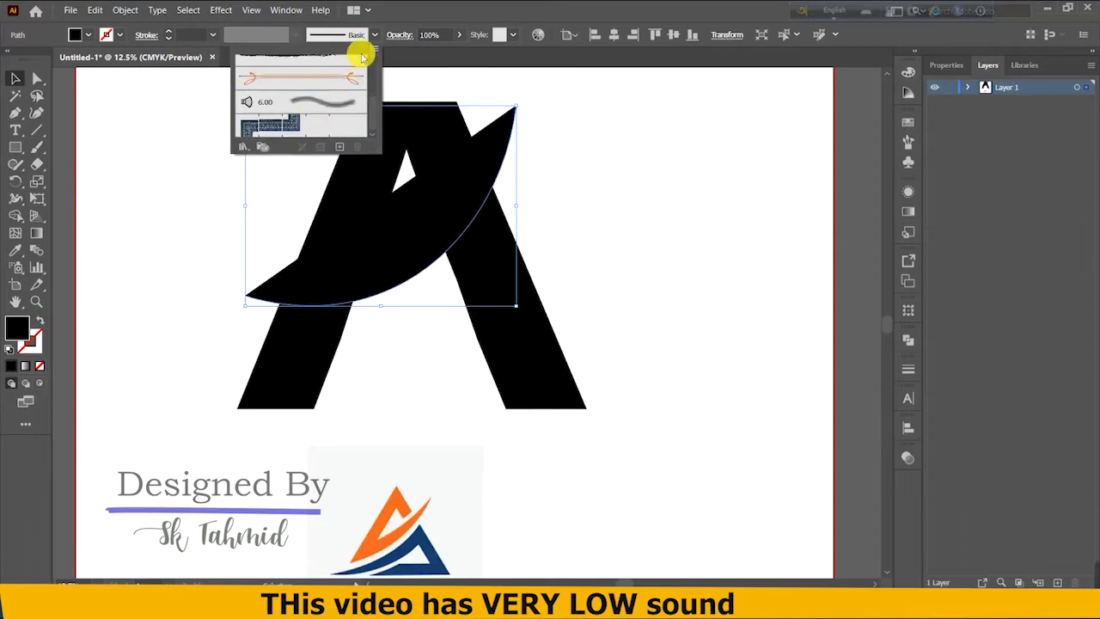
# Turn the curve into an unfilled black stroke of 309 pt with a width profile tapered at both ends.
pyautogui.click(376, 35)
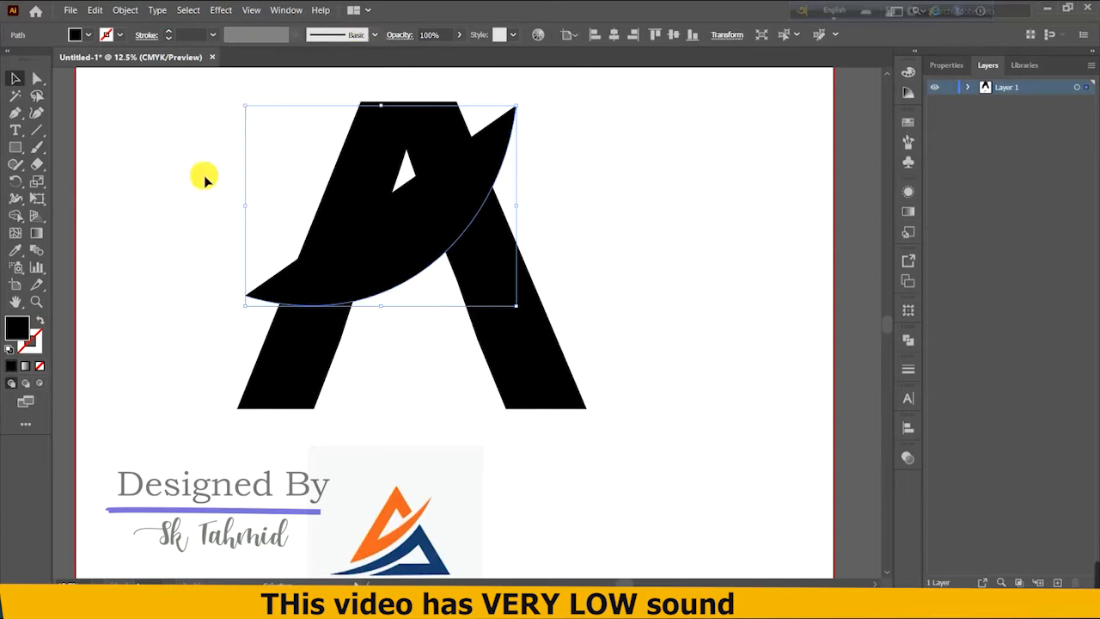
pyautogui.click(39, 320)
pyautogui.click(295, 36)
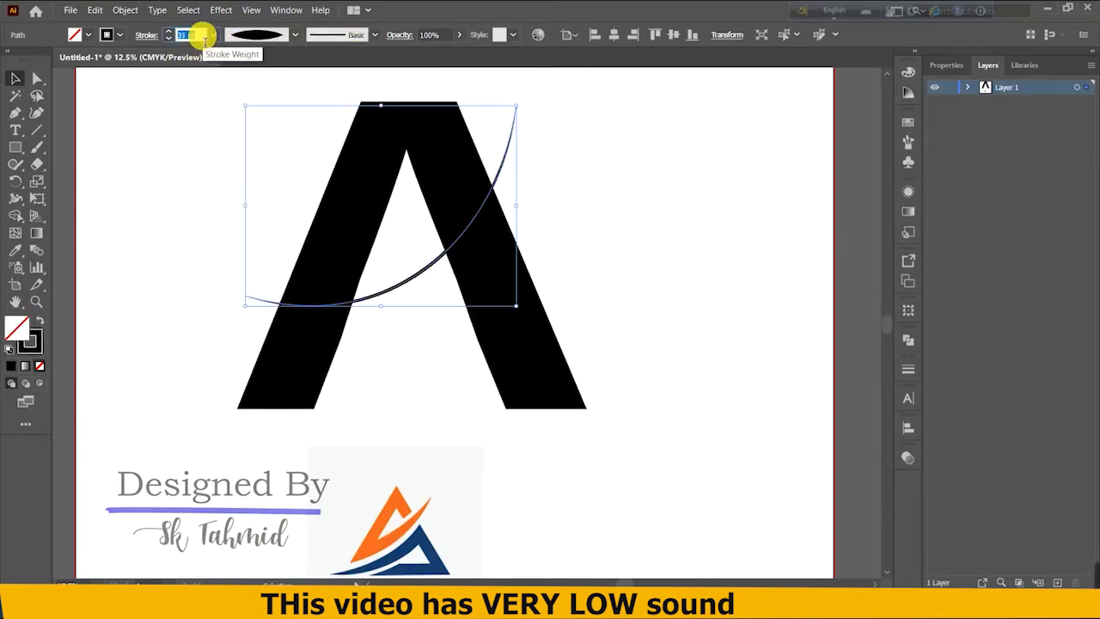
pyautogui.scroll(5, 205, 41)
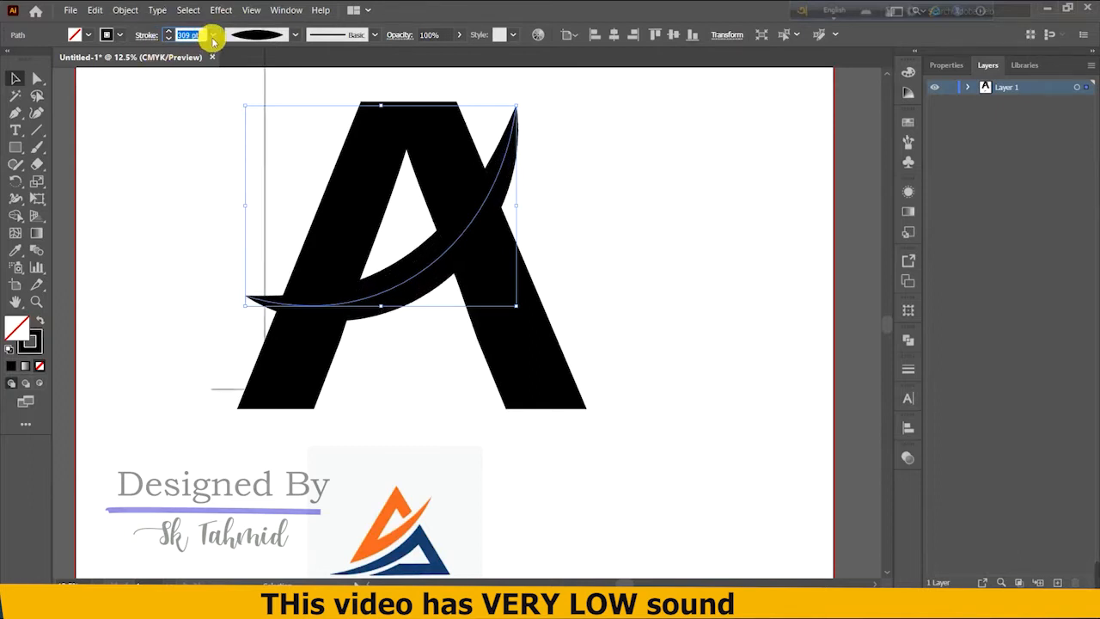
# Apply the asymmetric tapered width profile to the curve and shift it slightly right over the A.
pyautogui.click(213, 34)
pyautogui.click(297, 40)
pyautogui.click(273, 125)
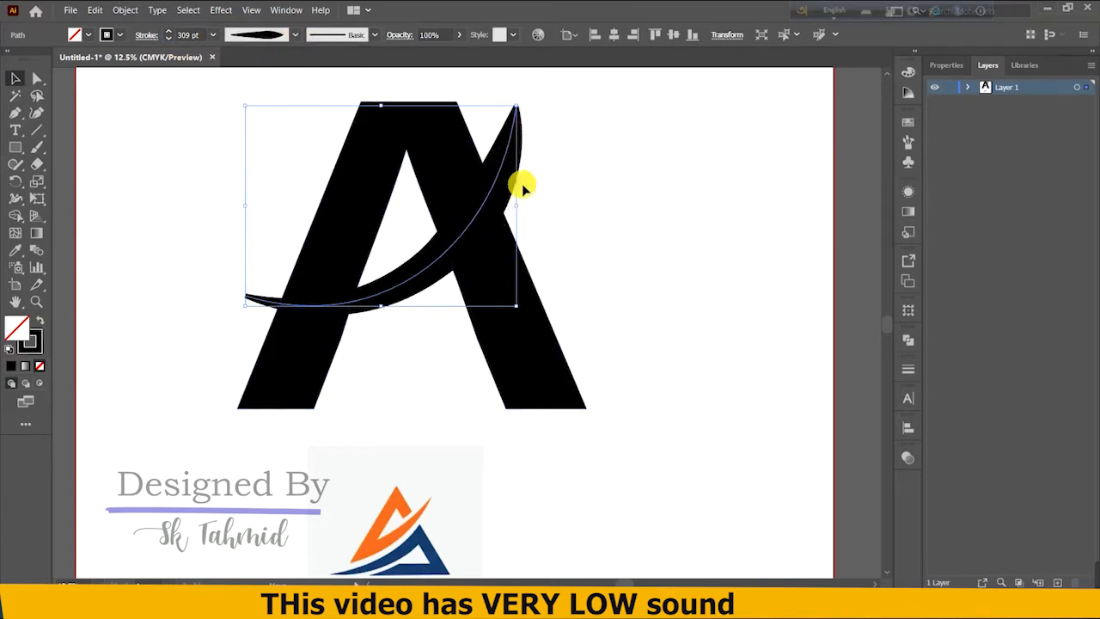
pyautogui.moveTo(521, 179)
pyautogui.mouseDown()
pyautogui.moveTo(518, 196)
pyautogui.moveTo(541, 185)
pyautogui.mouseUp()
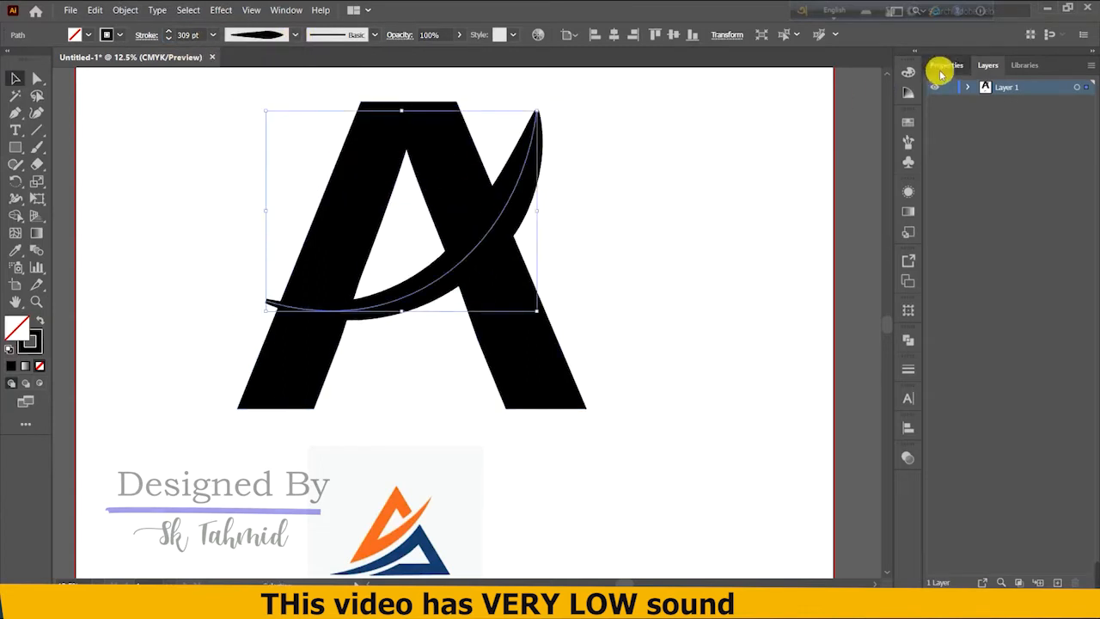
# Mirror the curve and rotate it to about 259° so its thicker end lies at the lower left.
pyautogui.click(945, 66)
pyautogui.click(1036, 166)
pyautogui.click(1040, 168)
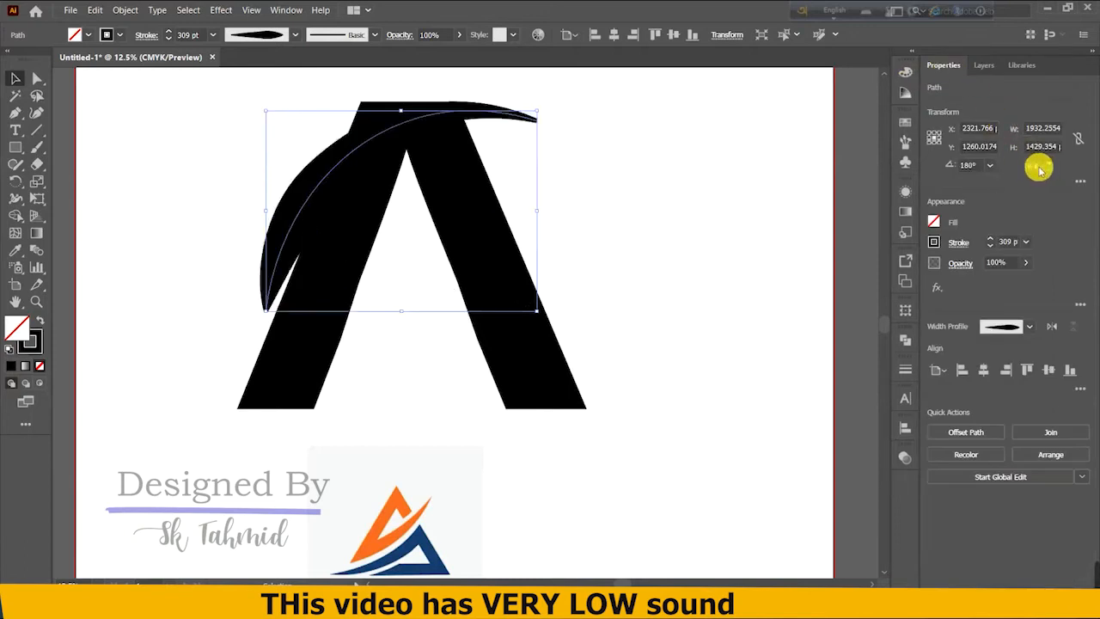
pyautogui.click(1033, 166)
pyautogui.moveTo(543, 110); pyautogui.dragTo(415, 286)
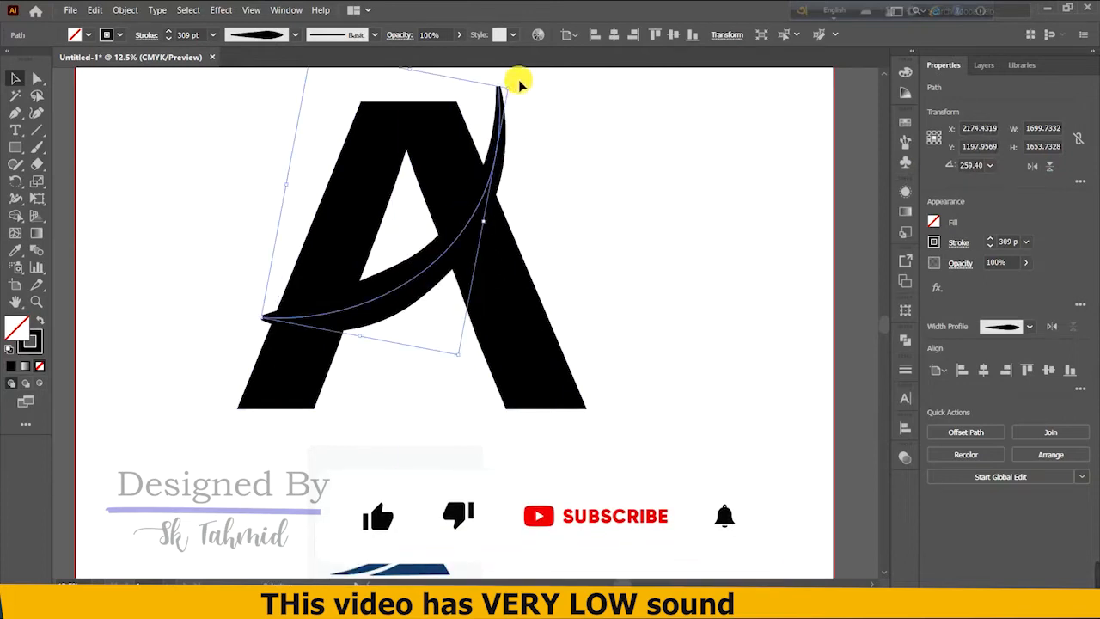
# Rotate the curve to about 241° and position it so it sweeps across both legs of the A.
pyautogui.click(526, 98)
pyautogui.moveTo(502, 108); pyautogui.dragTo(550, 150)
pyautogui.moveTo(418, 248); pyautogui.dragTo(421, 287)
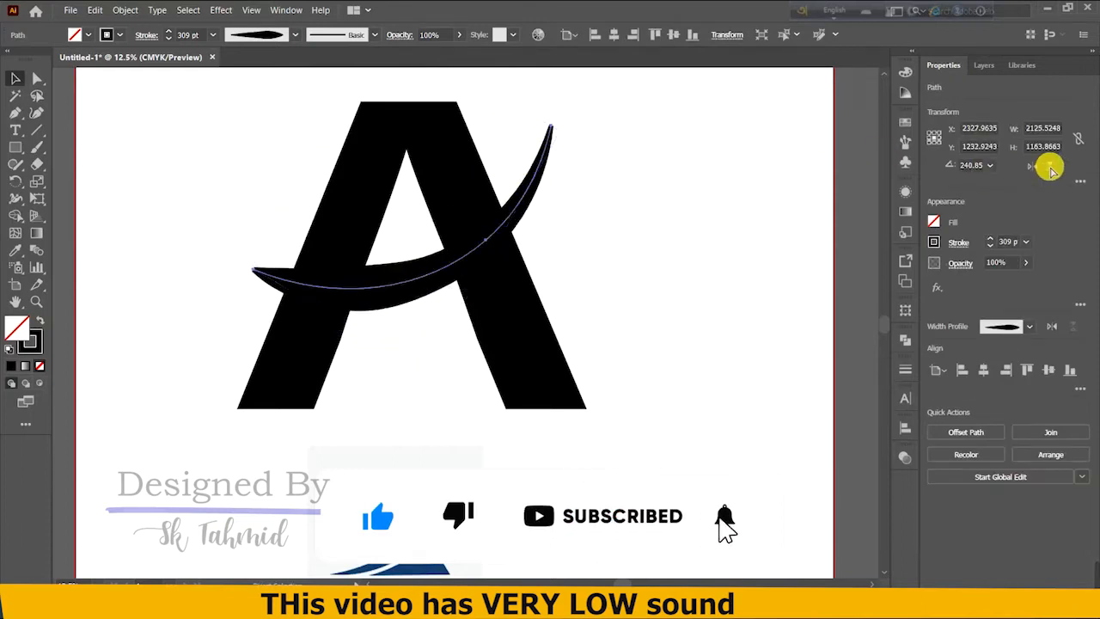
# Try a mirrored copy of the curve over the A, delete the copy and reselect the original curve.
pyautogui.click(1050, 170)
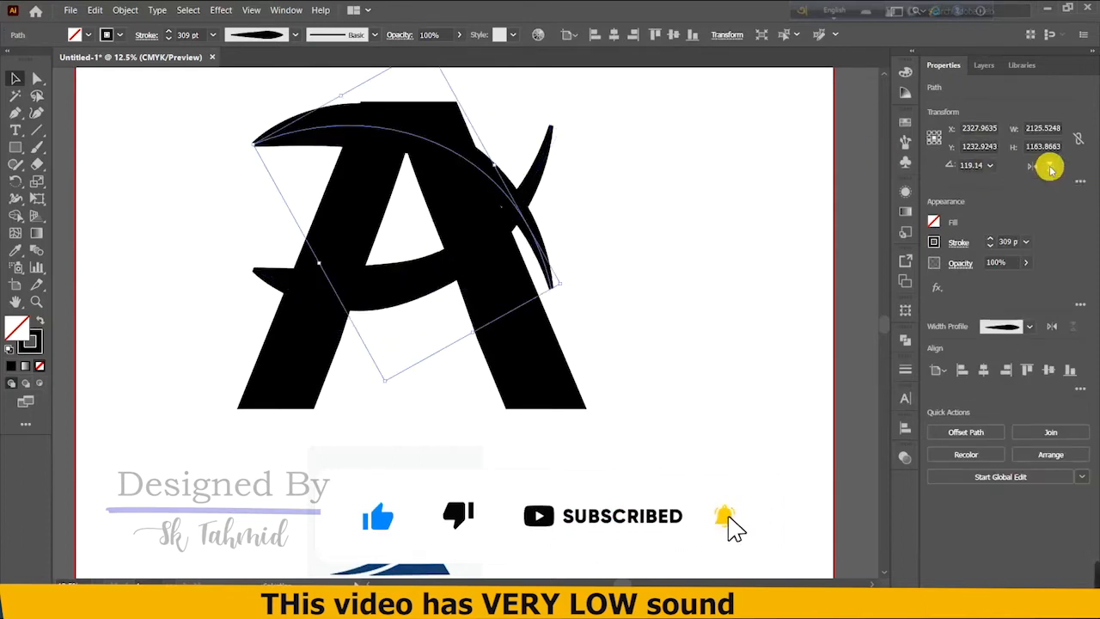
pyautogui.click(1032, 166)
pyautogui.moveTo(459, 123); pyautogui.dragTo(599, 281)
pyautogui.press('Delete')
pyautogui.click(417, 283)
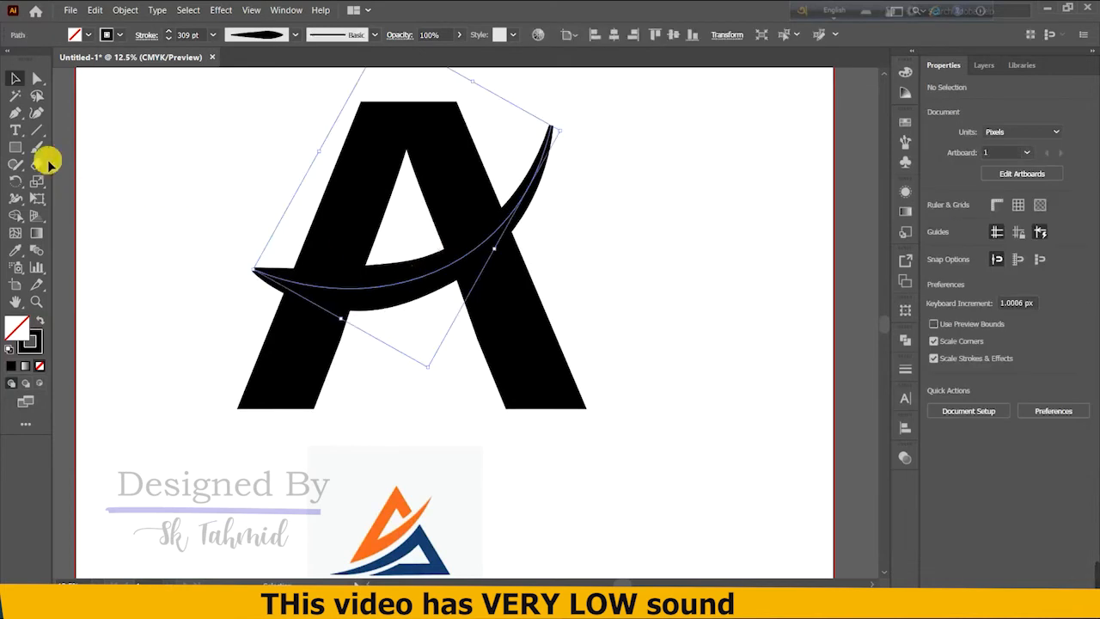
pyautogui.click(36, 114)
pyautogui.click(14, 79)
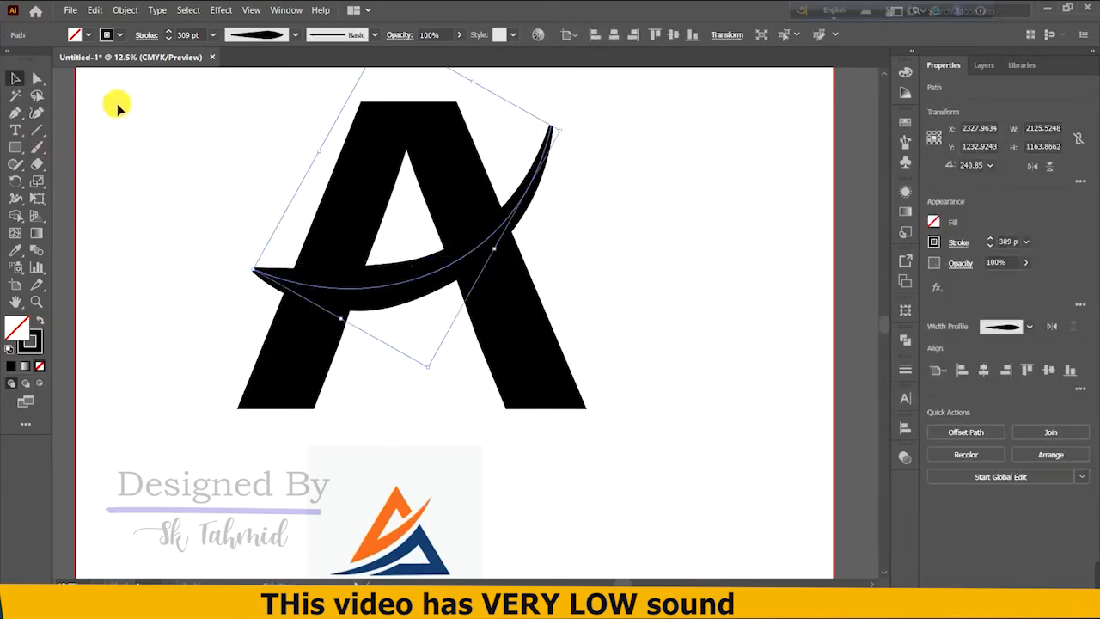
# Try drawing a second curve, about 2345 px wide and 1042 px high, from the right leg past the left leg with the Curvature tool.
pyautogui.click(117, 106)
pyautogui.click(37, 113)
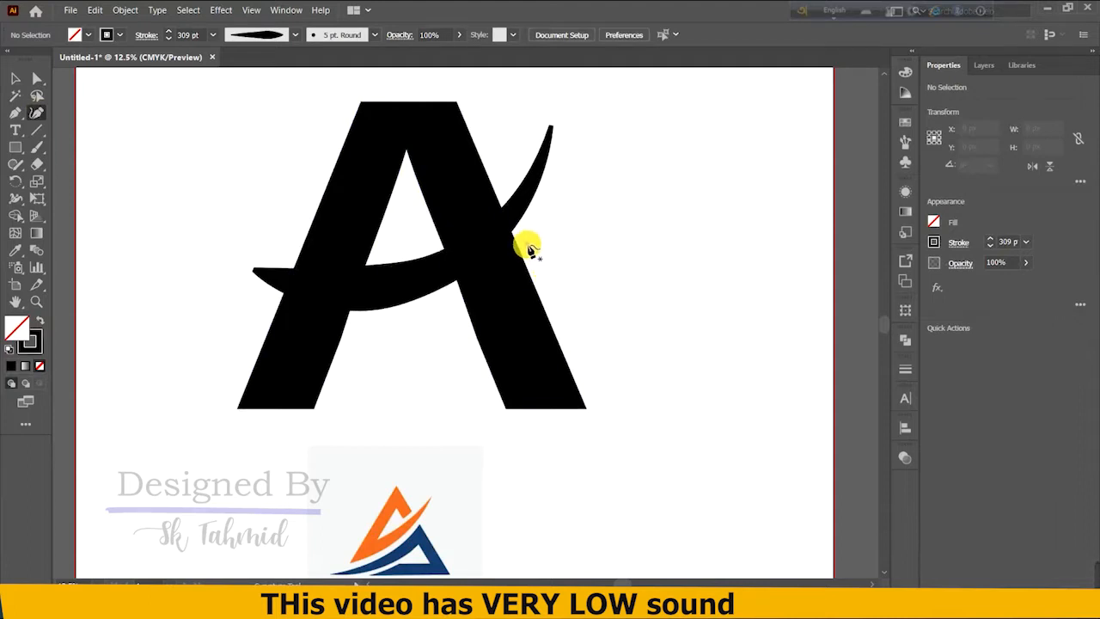
pyautogui.click(527, 245)
pyautogui.click(409, 379)
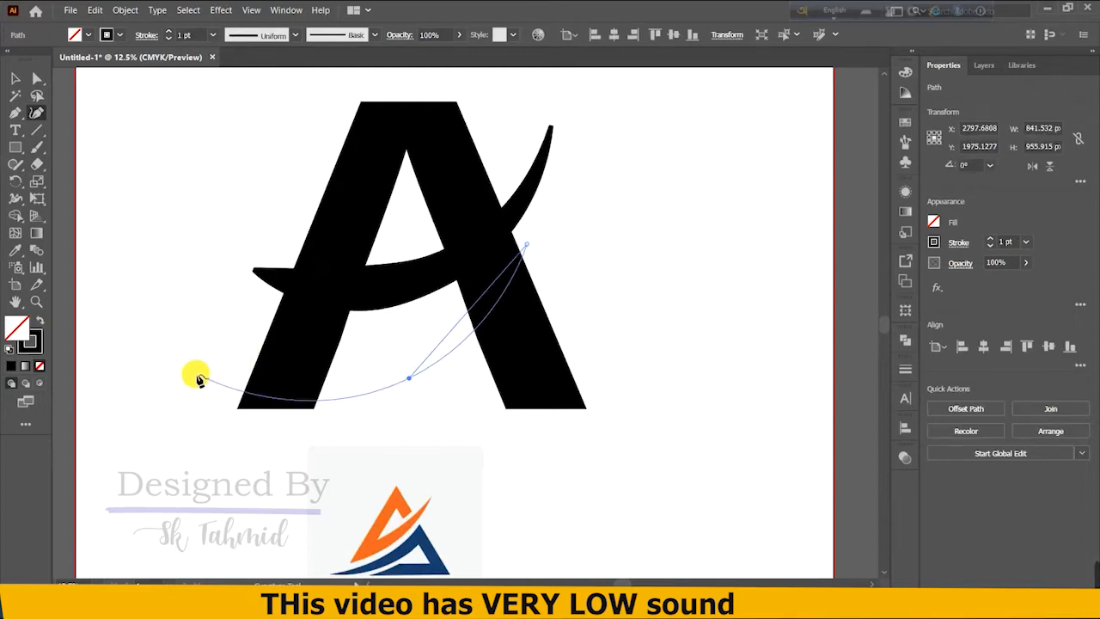
pyautogui.click(198, 318)
# Try a 300 pt stroke with the asymmetric tapered width profile on the second curve, mirror it horizontally and rotate it.
pyautogui.click(15, 79)
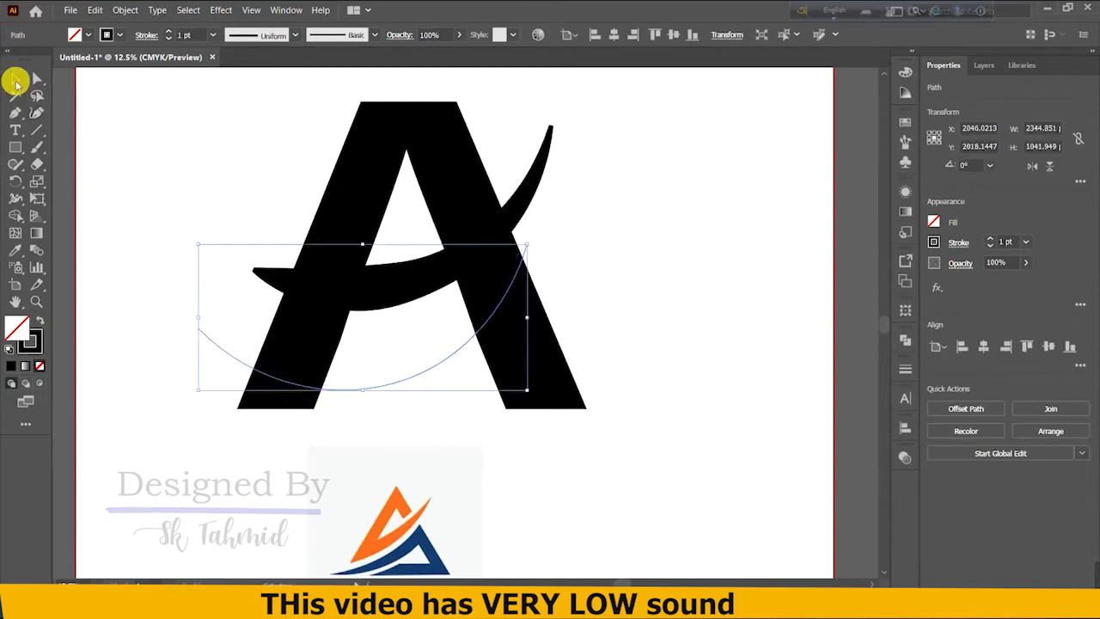
pyautogui.click(200, 36)
pyautogui.write('300')
pyautogui.press('Return')
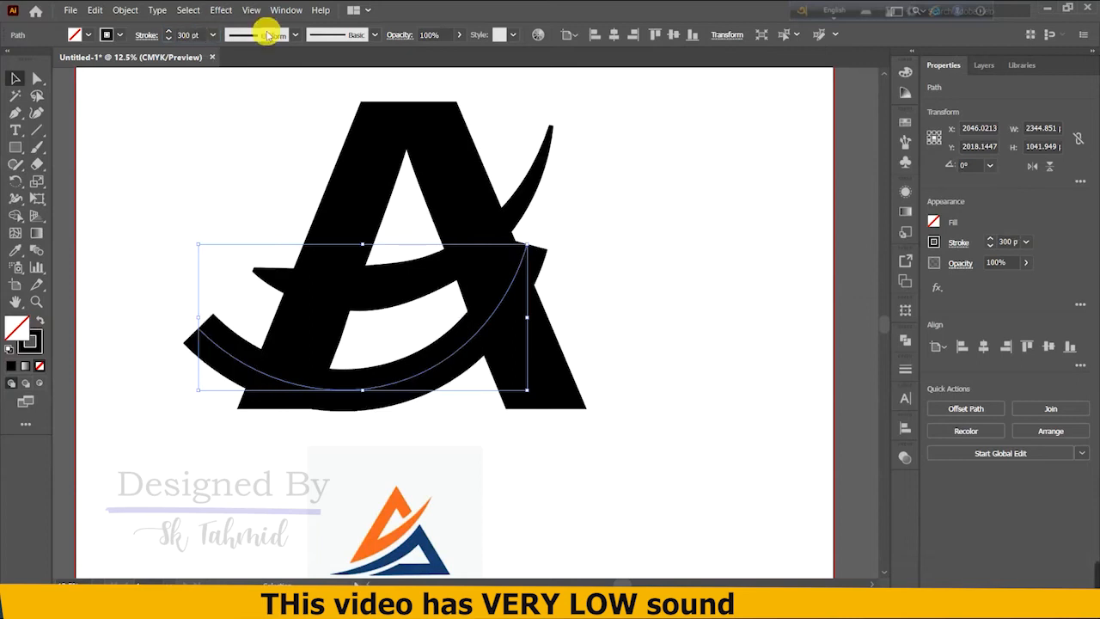
pyautogui.click(263, 34)
pyautogui.click(249, 168)
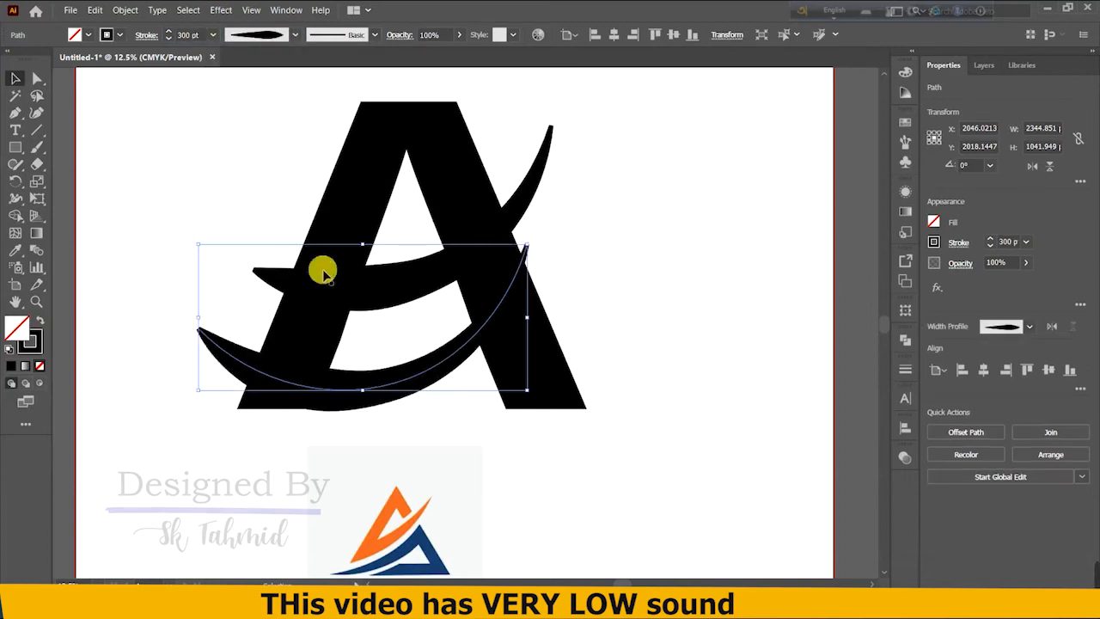
pyautogui.click(1033, 165)
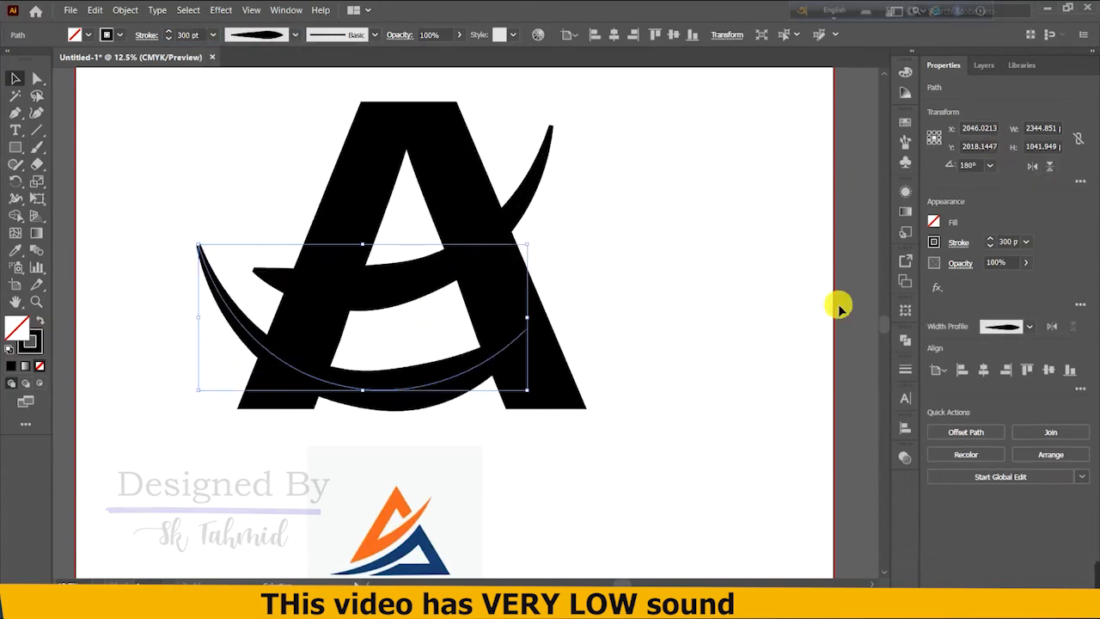
pyautogui.moveTo(533, 247); pyautogui.dragTo(539, 189)
# Draw a three-point curve below the swoosh across both legs of the A, about 2345 px wide and 1042 px high.
pyautogui.click(527, 244)
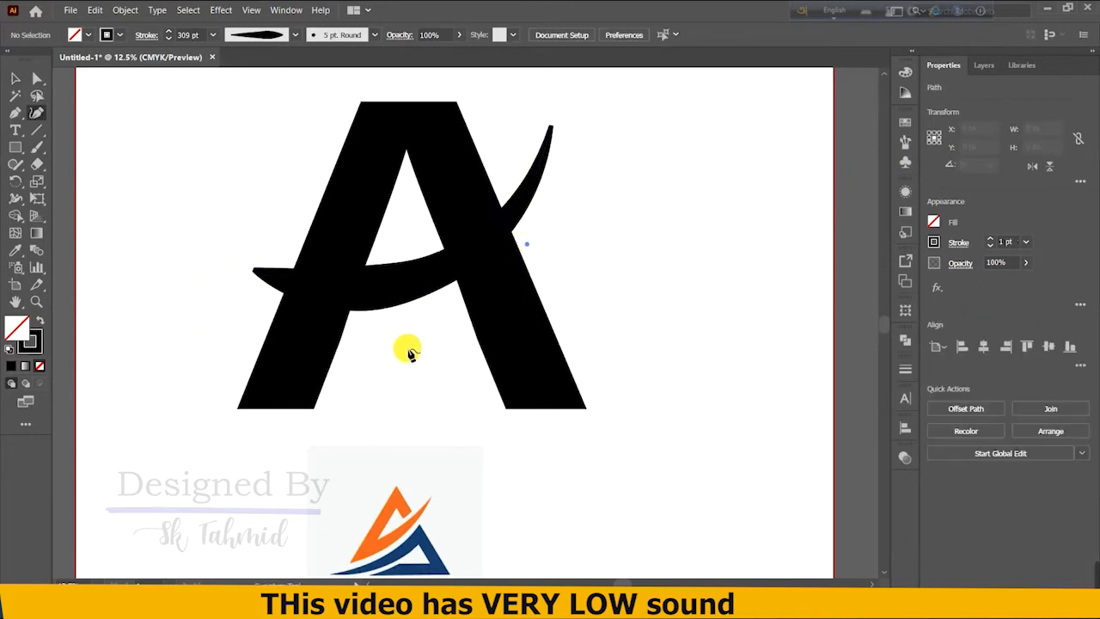
pyautogui.click(409, 379)
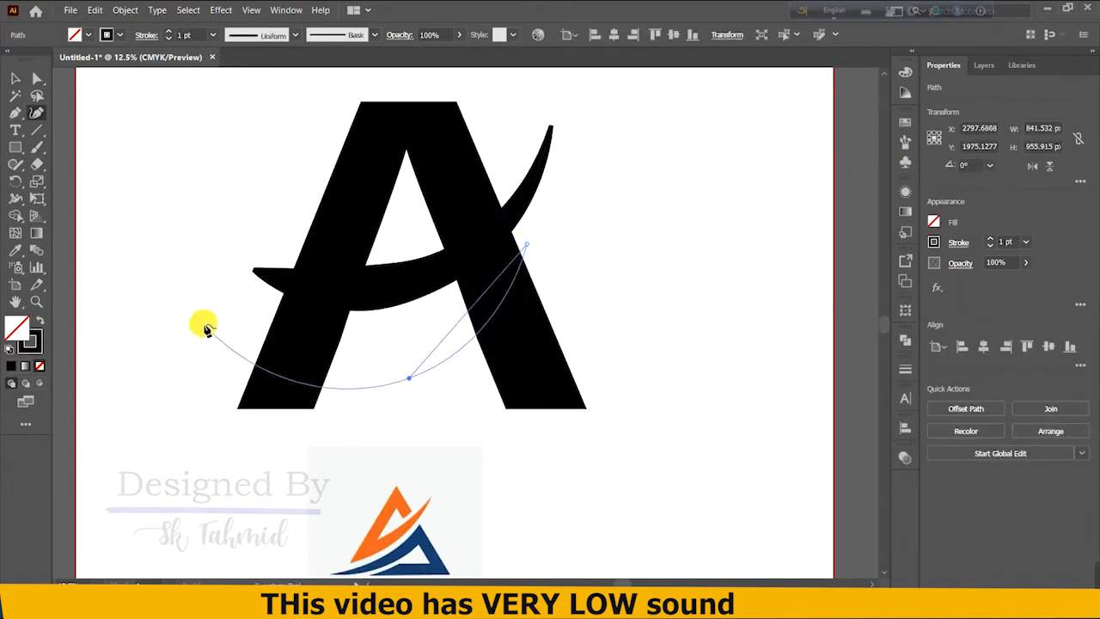
pyautogui.click(198, 329)
# Set the lower curve's stroke to 300 pt and apply the asymmetric tapered width profile.
pyautogui.click(16, 81)
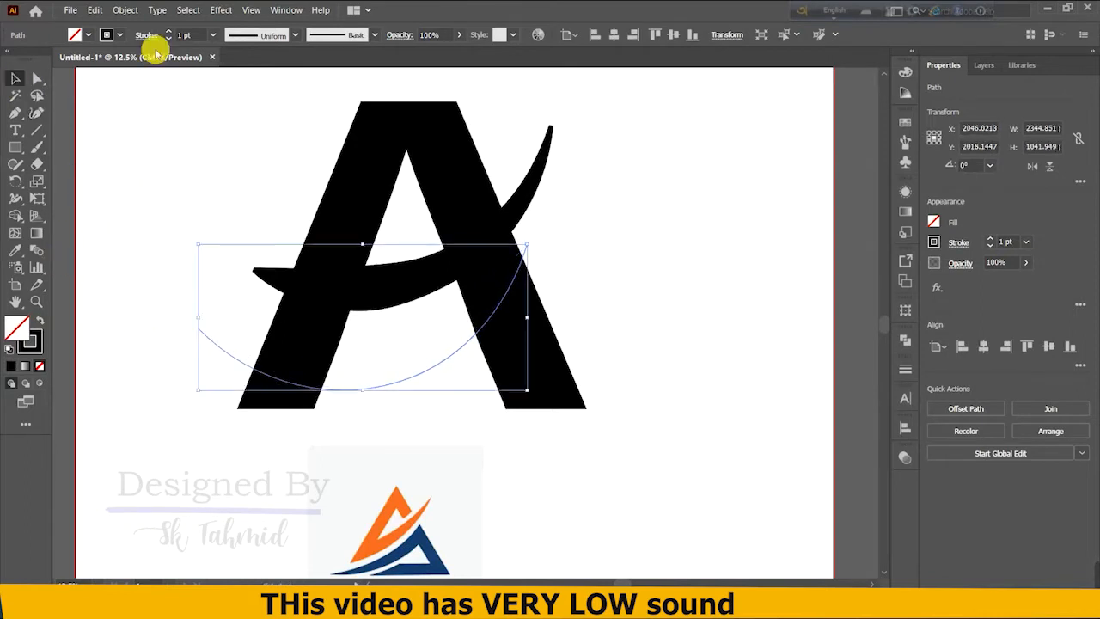
pyautogui.click(194, 36)
pyautogui.write('300')
pyautogui.press('Return')
pyautogui.click(295, 34)
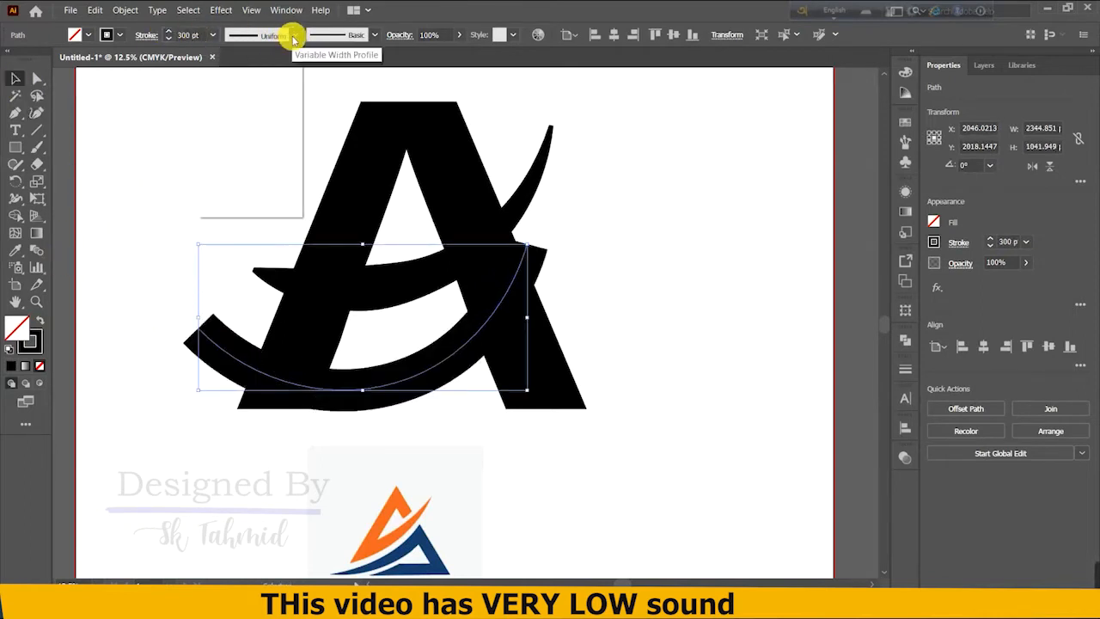
pyautogui.click(248, 161)
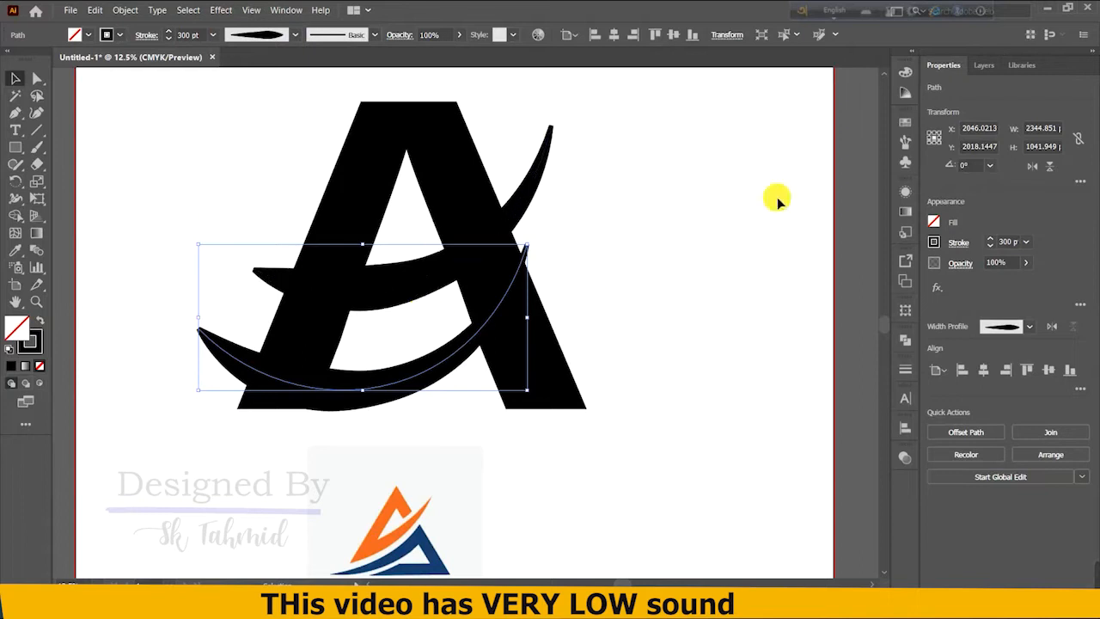
# Flip and rotate the lower curve to an angle of about 347° and move it up close beneath the first swoosh.
pyautogui.click(1043, 172)
pyautogui.moveTo(545, 250); pyautogui.dragTo(537, 188)
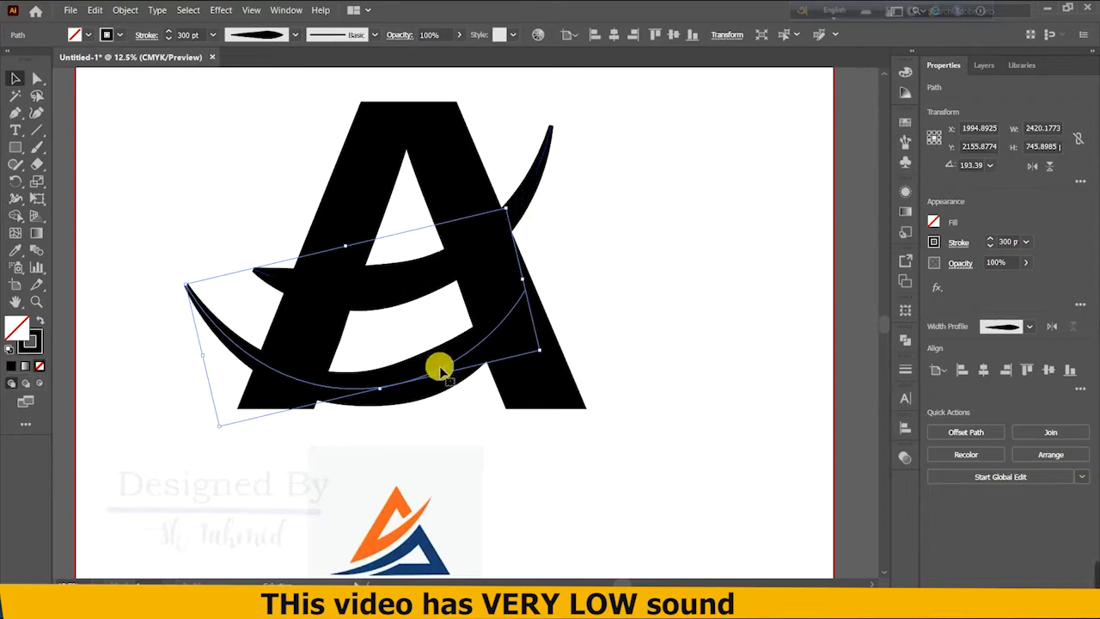
pyautogui.click(1032, 165)
pyautogui.moveTo(427, 348); pyautogui.dragTo(433, 343)
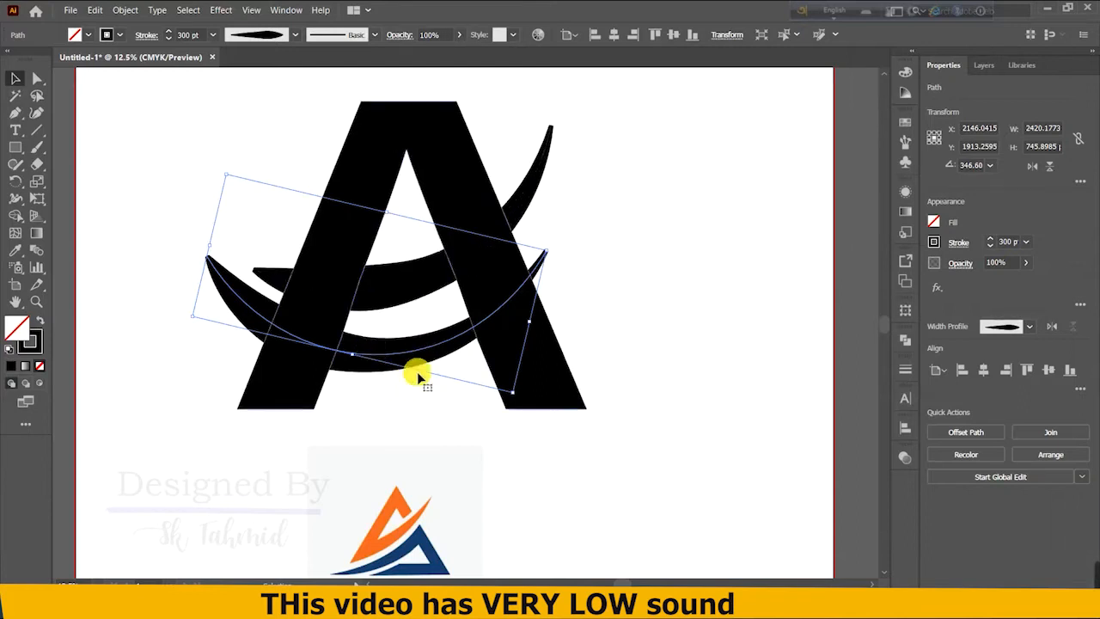
pyautogui.moveTo(418, 365); pyautogui.dragTo(422, 346)
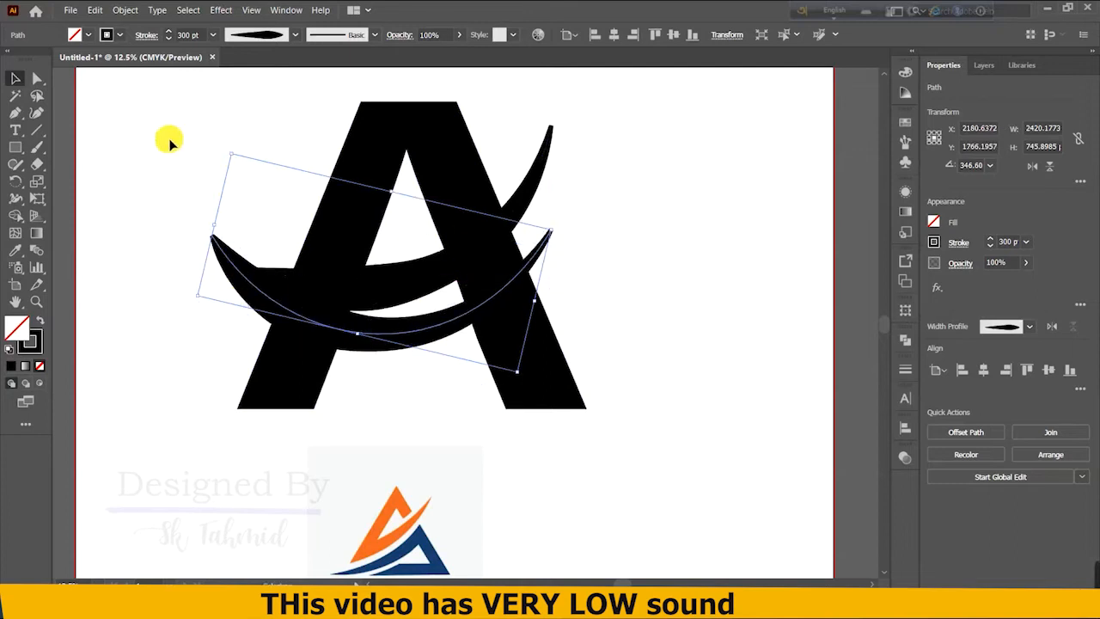
# Pull the lower curve's left end outward and down, well beyond the left leg, with the Curvature tool.
pyautogui.click(37, 113)
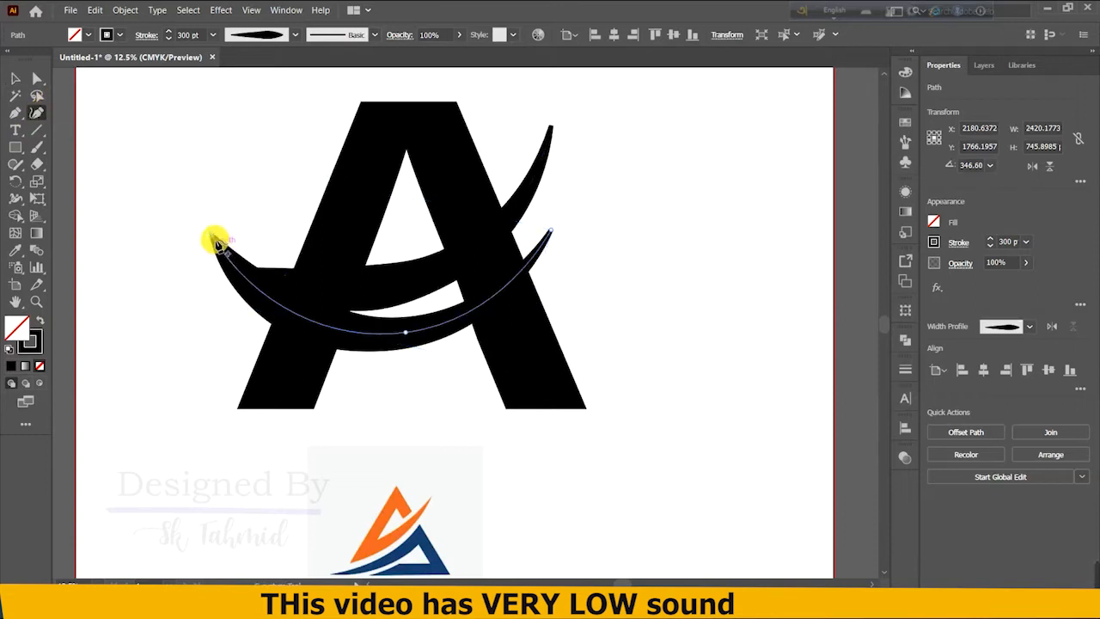
pyautogui.moveTo(215, 242)
pyautogui.mouseDown()
pyautogui.moveTo(177, 352)
pyautogui.moveTo(145, 404)
pyautogui.moveTo(125, 398)
pyautogui.moveTo(119, 325)
pyautogui.moveTo(118, 339)
pyautogui.moveTo(243, 297)
pyautogui.moveTo(111, 216)
pyautogui.moveTo(37, 102)
pyautogui.mouseUp()
pyautogui.click(19, 82)
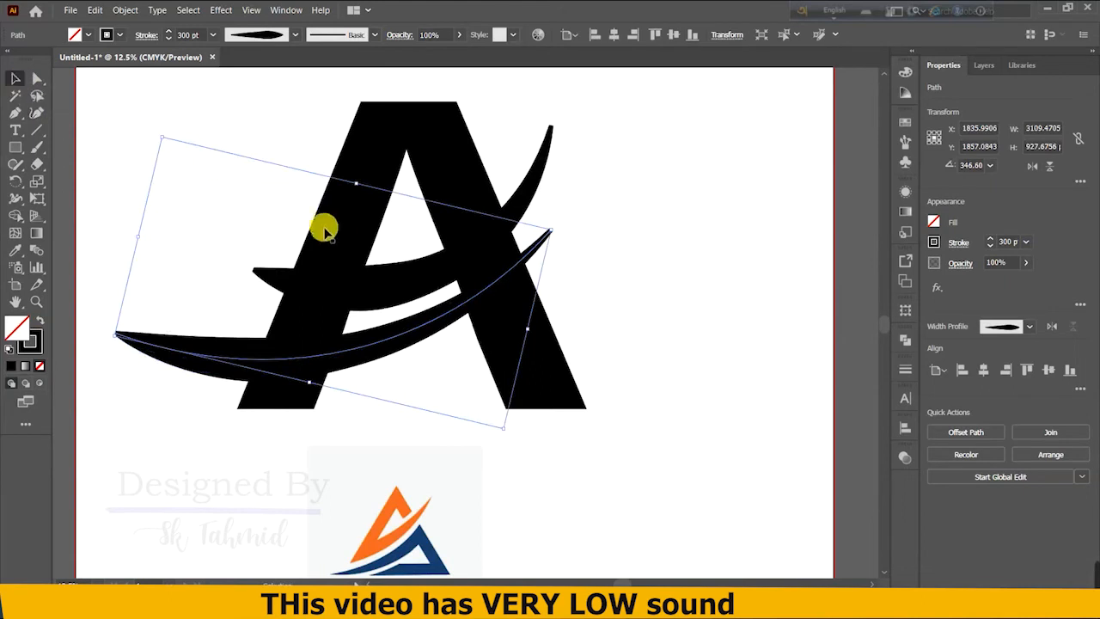
# Add an anchor to the upper swoosh near the left leg and extend its left end down to just above the lower curve's end.
pyautogui.click(397, 276)
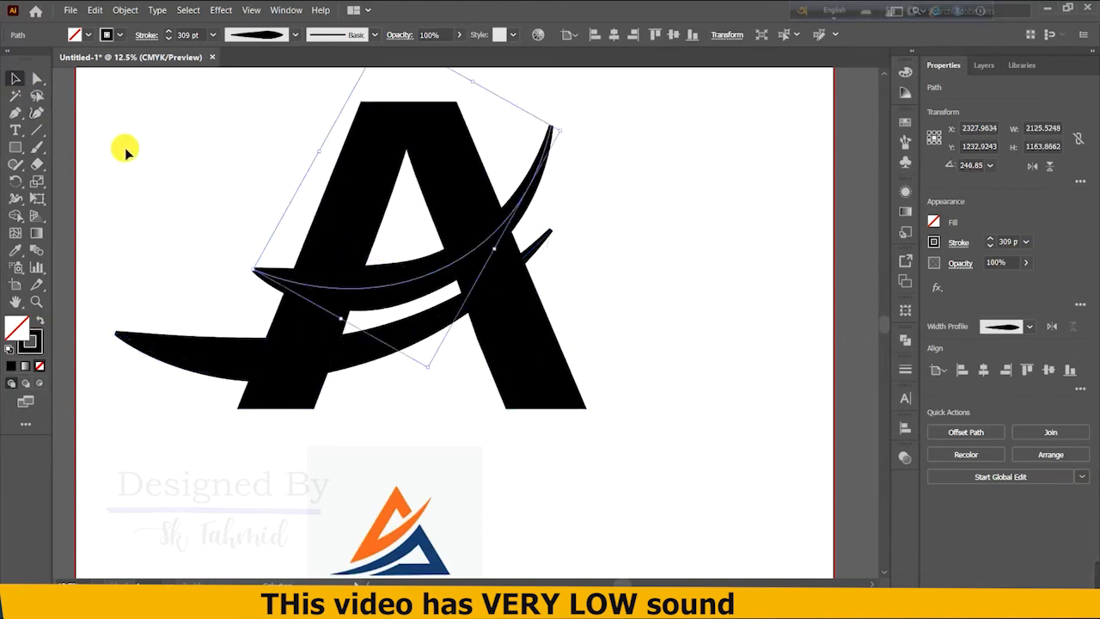
pyautogui.click(40, 114)
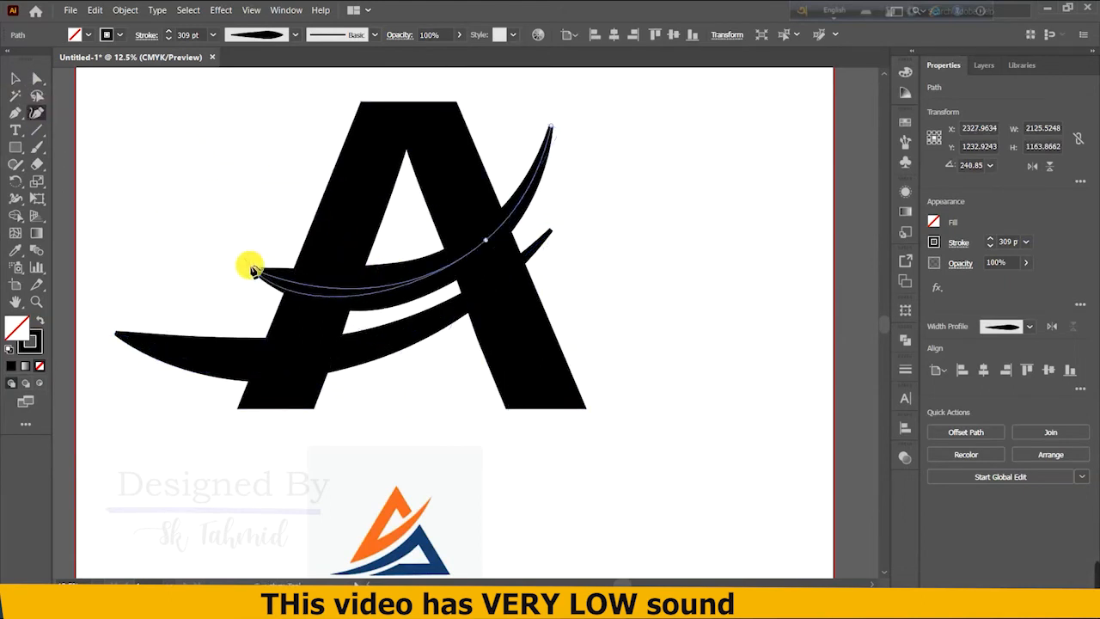
pyautogui.moveTo(256, 274); pyautogui.dragTo(211, 261)
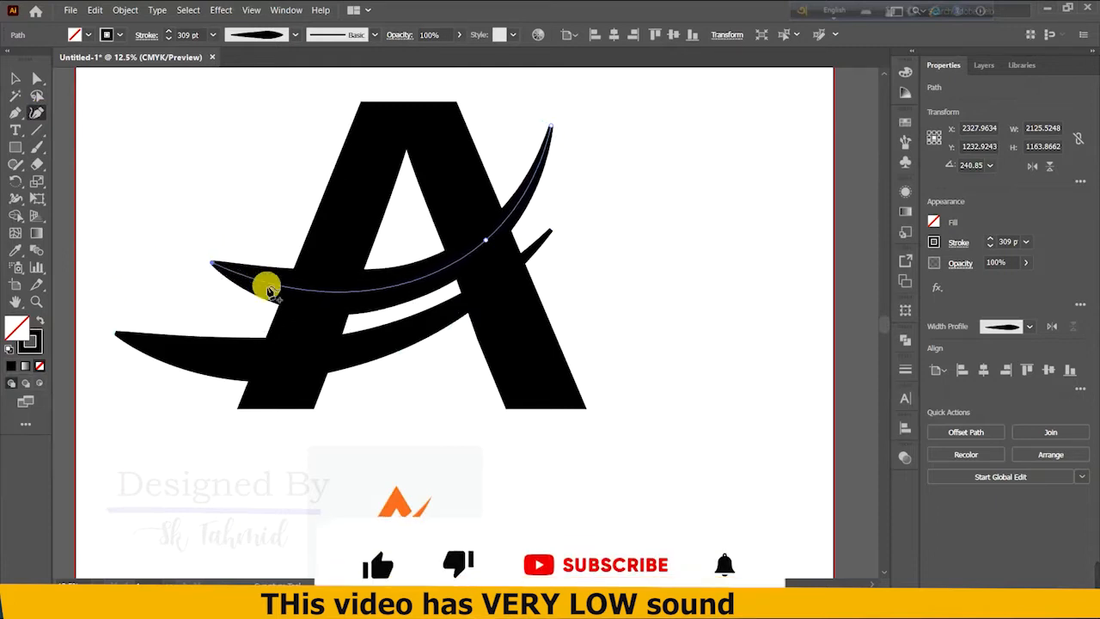
pyautogui.click(275, 284)
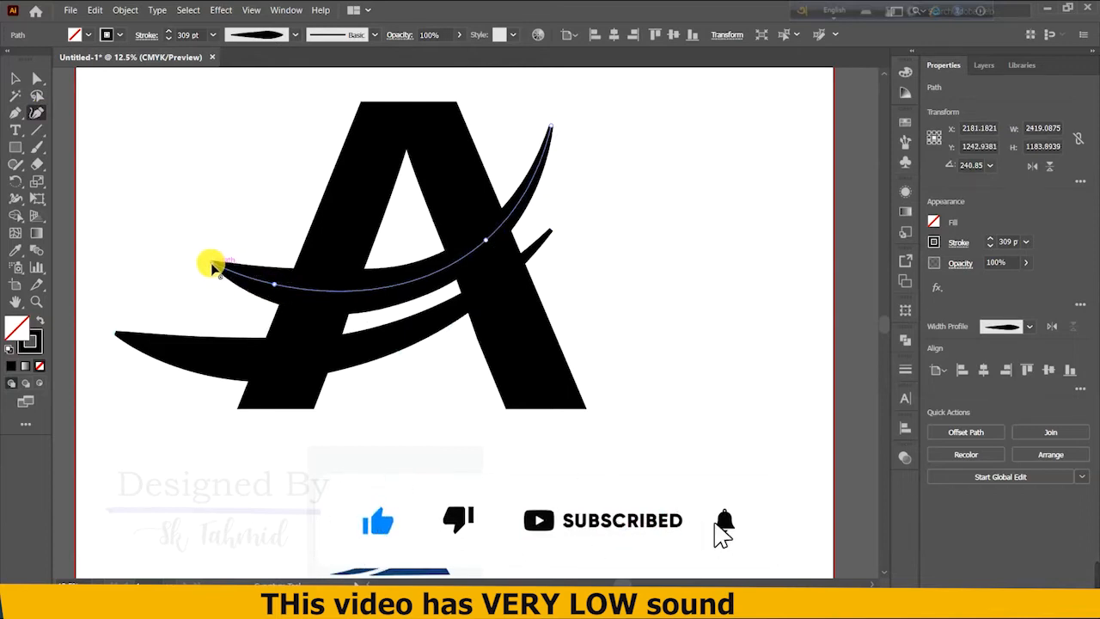
pyautogui.moveTo(212, 266); pyautogui.dragTo(129, 312)
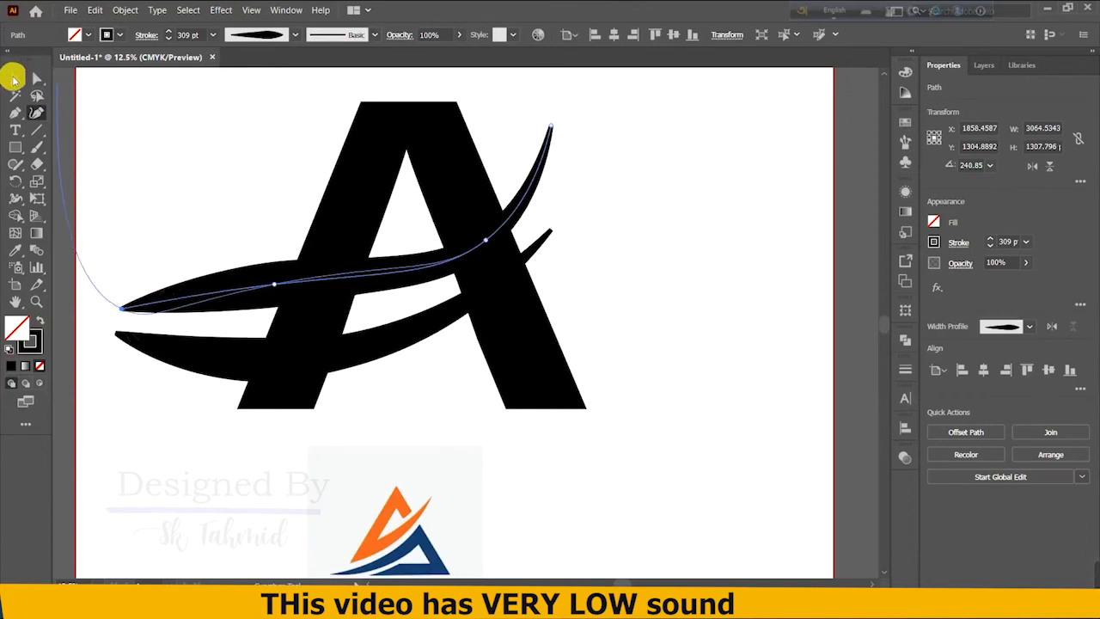
pyautogui.click(14, 79)
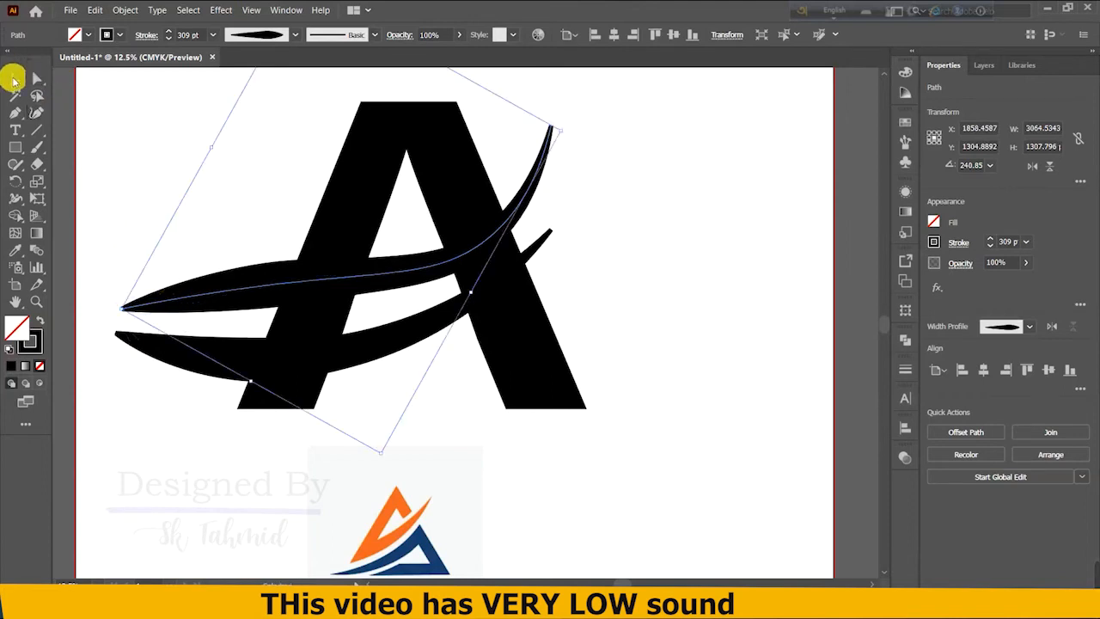
# Add an anchor point to the lower curve at the left leg and raise its middle anchor slightly to refine the bend.
pyautogui.click(591, 215)
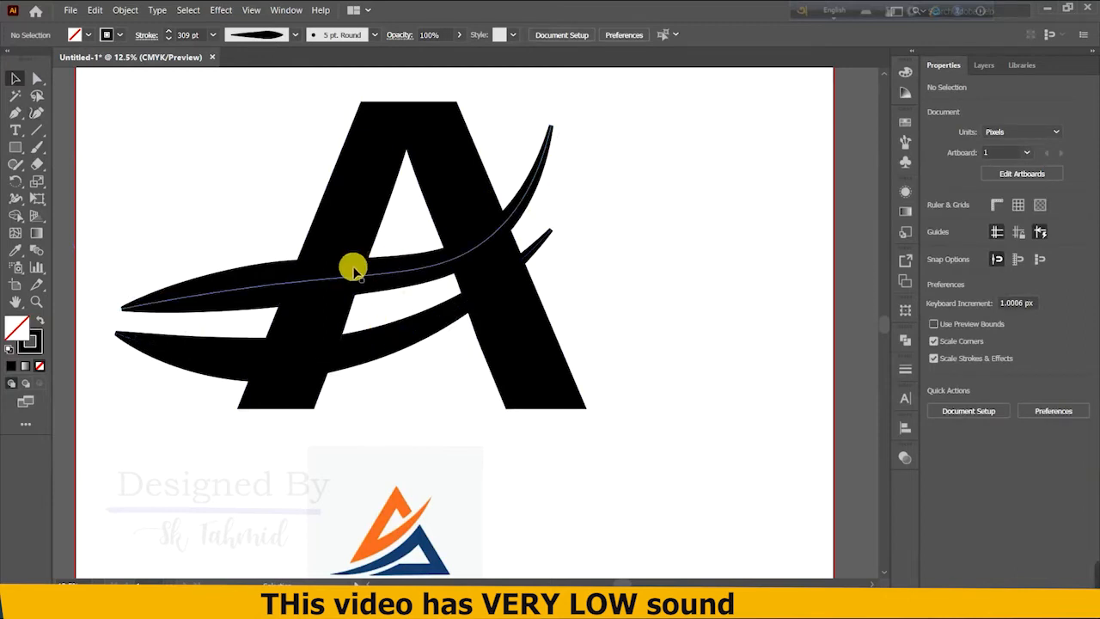
pyautogui.click(399, 284)
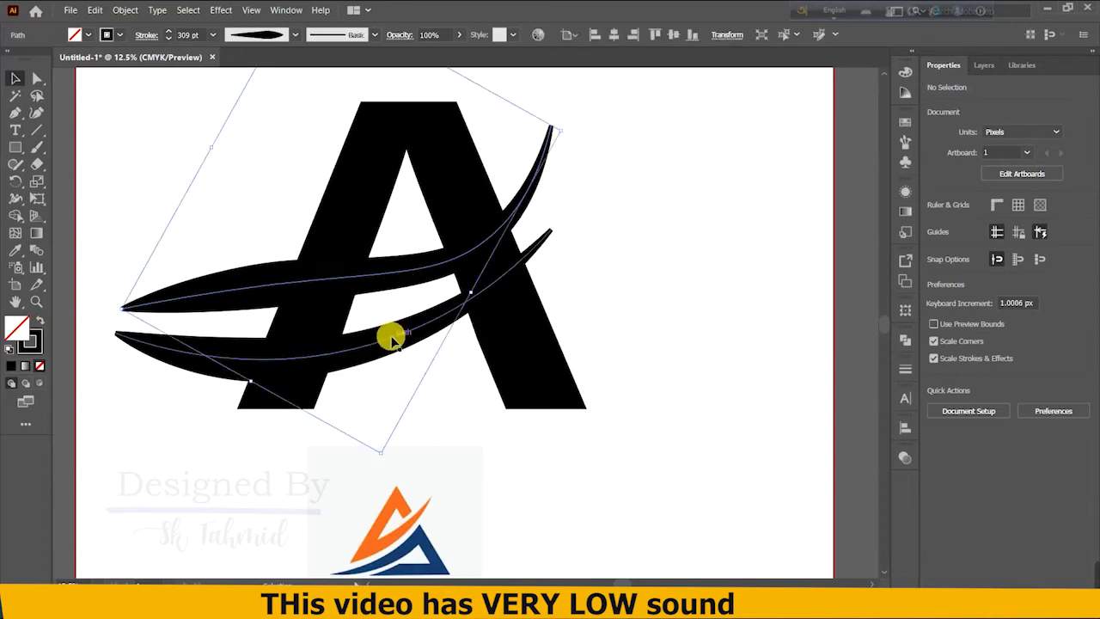
pyautogui.click(391, 339)
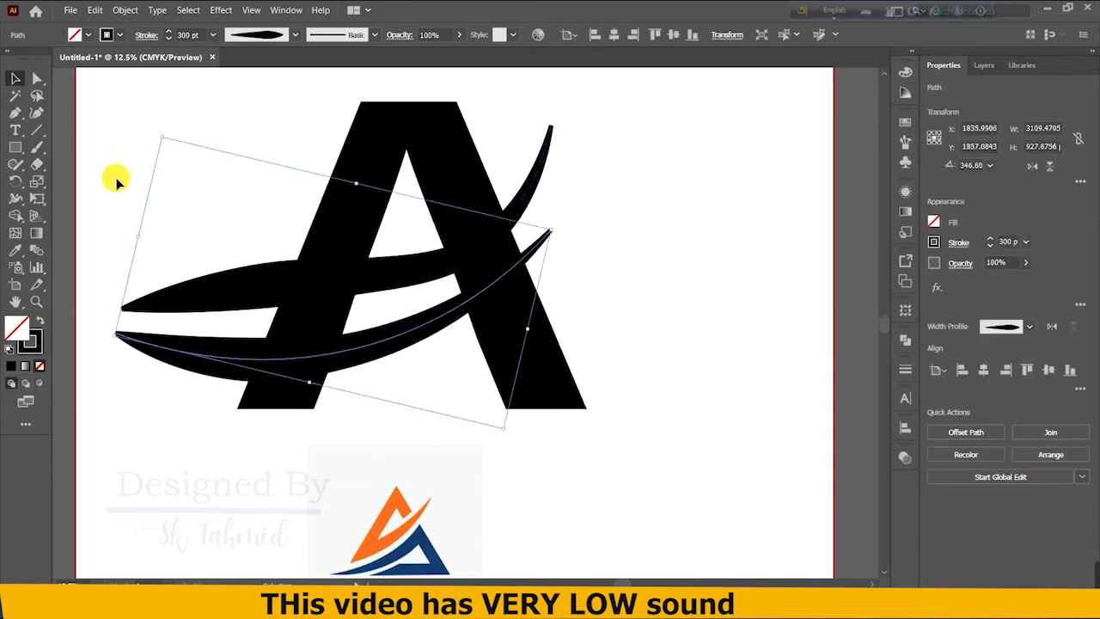
pyautogui.click(36, 112)
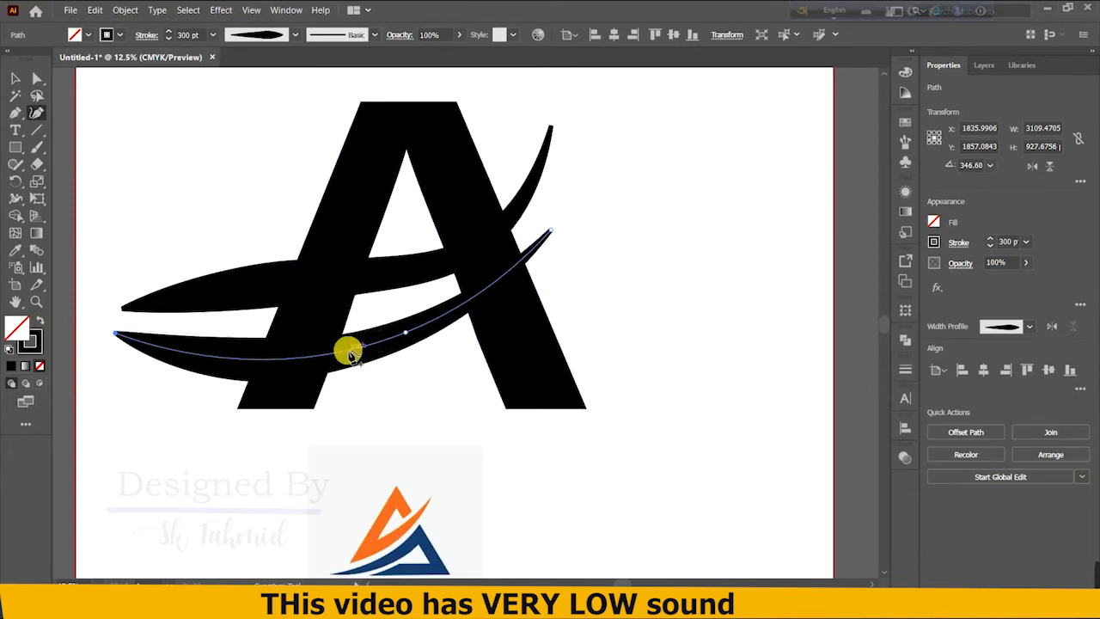
pyautogui.moveTo(346, 351)
pyautogui.mouseDown()
pyautogui.moveTo(343, 337)
pyautogui.moveTo(343, 357)
pyautogui.moveTo(315, 346)
pyautogui.moveTo(405, 338)
pyautogui.moveTo(405, 317)
pyautogui.moveTo(406, 329)
pyautogui.mouseUp()
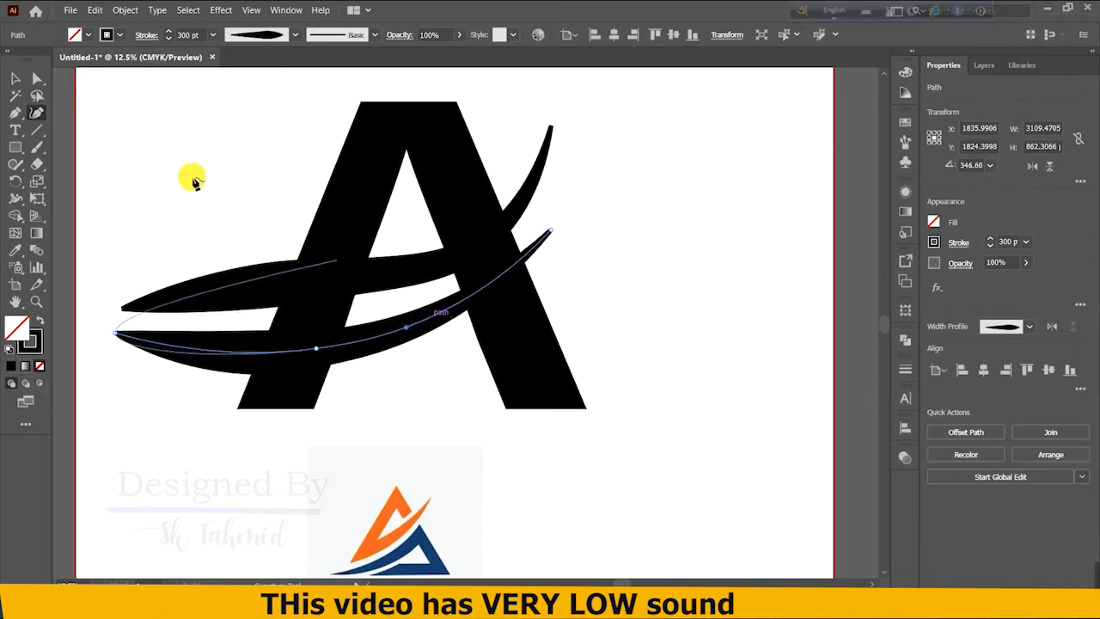
pyautogui.click(15, 83)
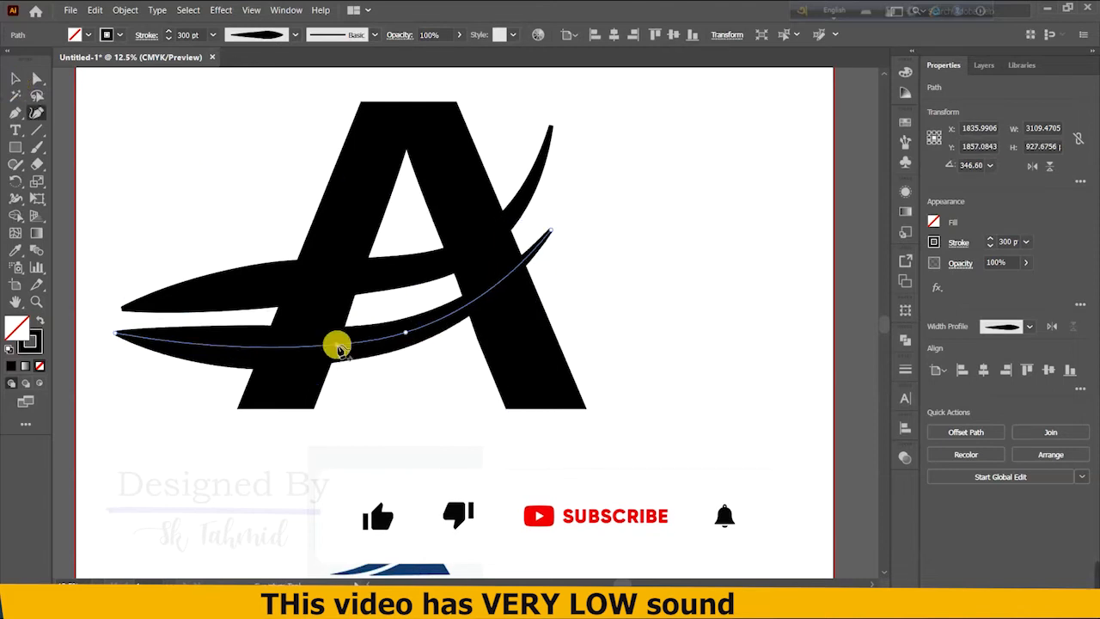
pyautogui.click(318, 349)
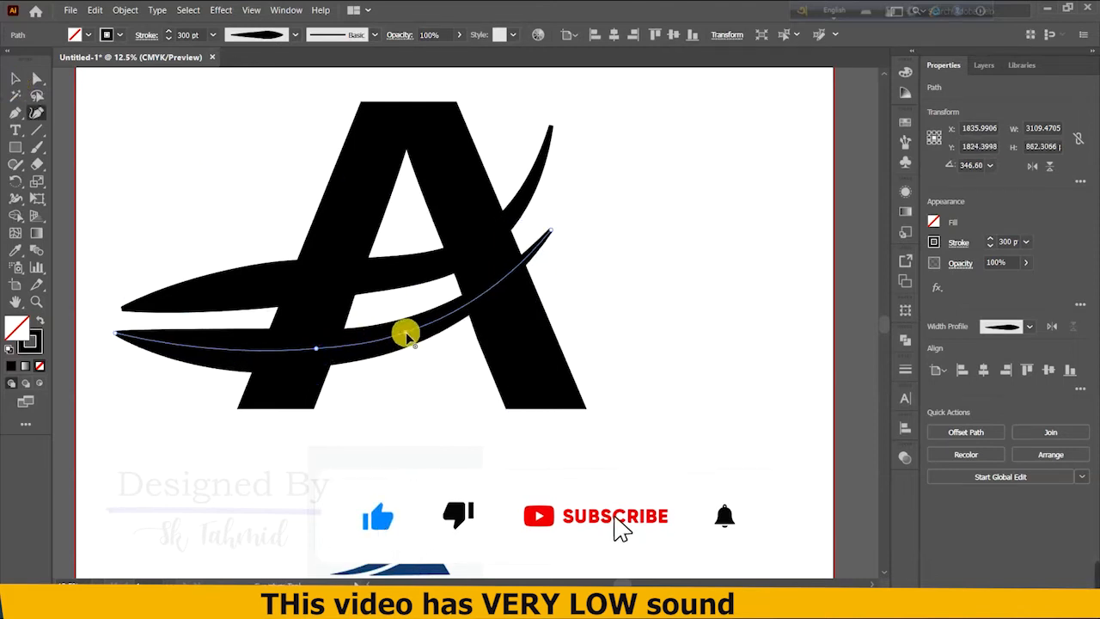
pyautogui.moveTo(405, 333); pyautogui.dragTo(406, 328)
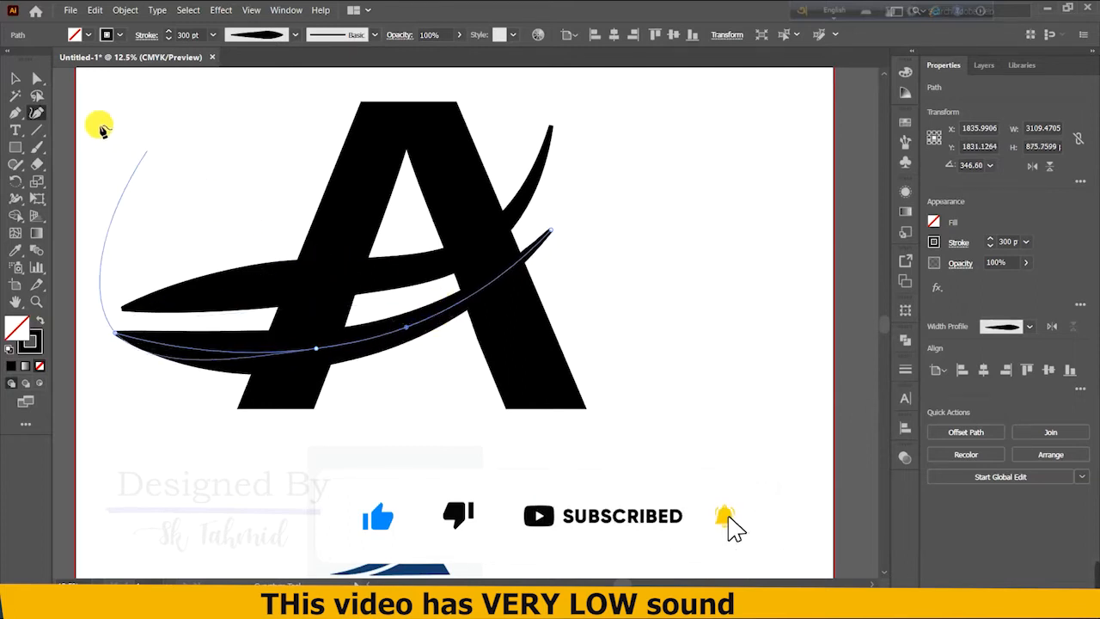
pyautogui.click(14, 82)
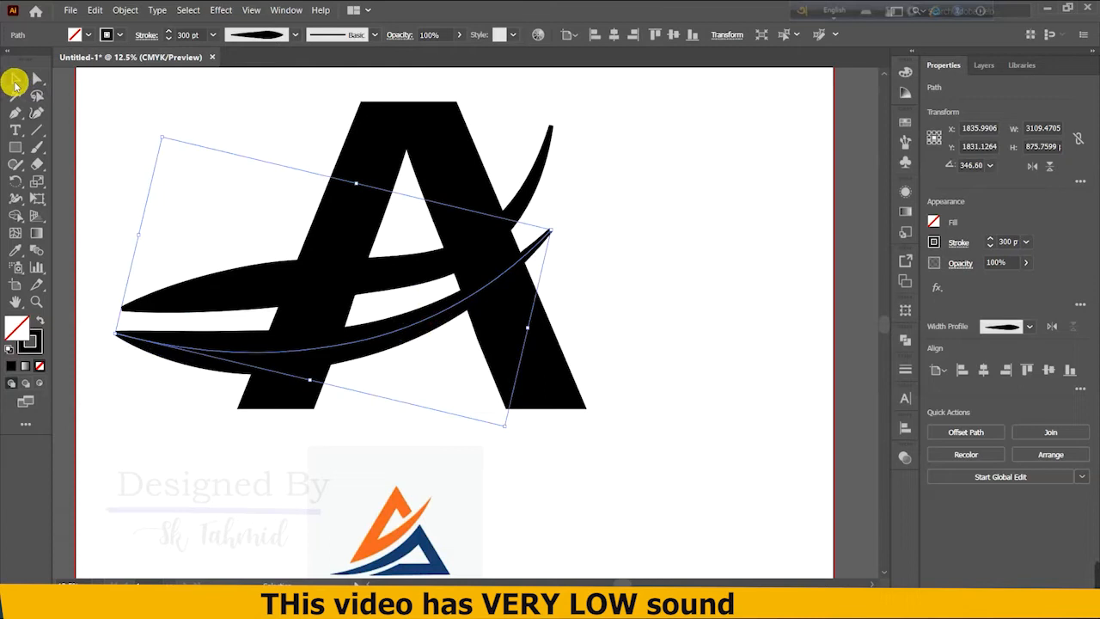
# Expand the A and both curves, split them along their overlaps with Pathfinder Divide, and select the divided group.
pyautogui.hotkey('ctrl', 'a')
pyautogui.click(125, 10)
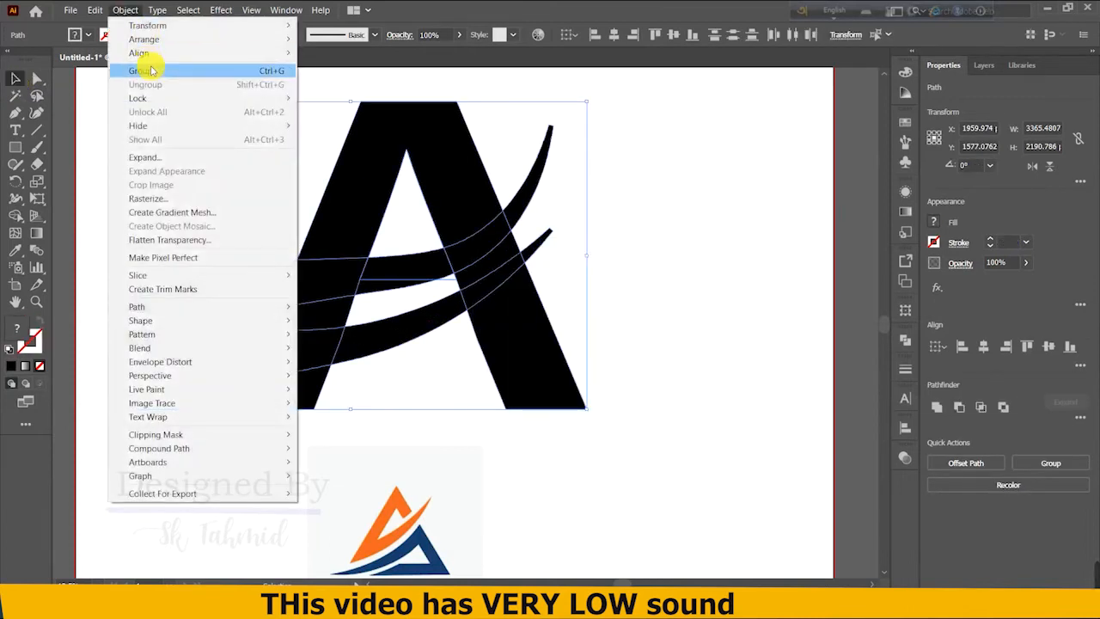
pyautogui.click(142, 152)
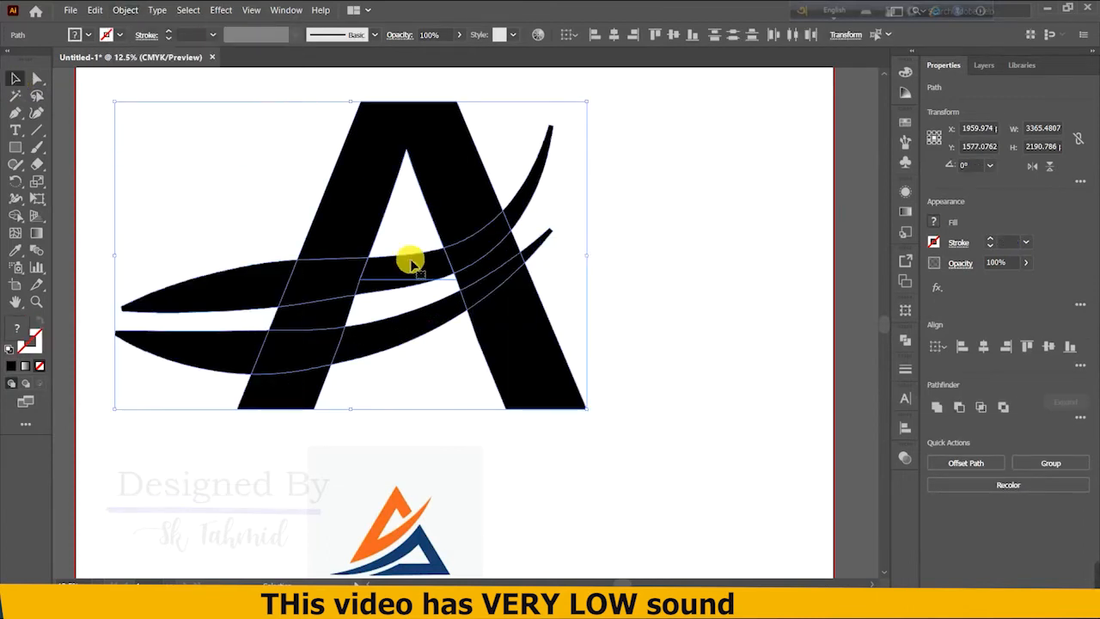
pyautogui.click(904, 346)
pyautogui.click(739, 408)
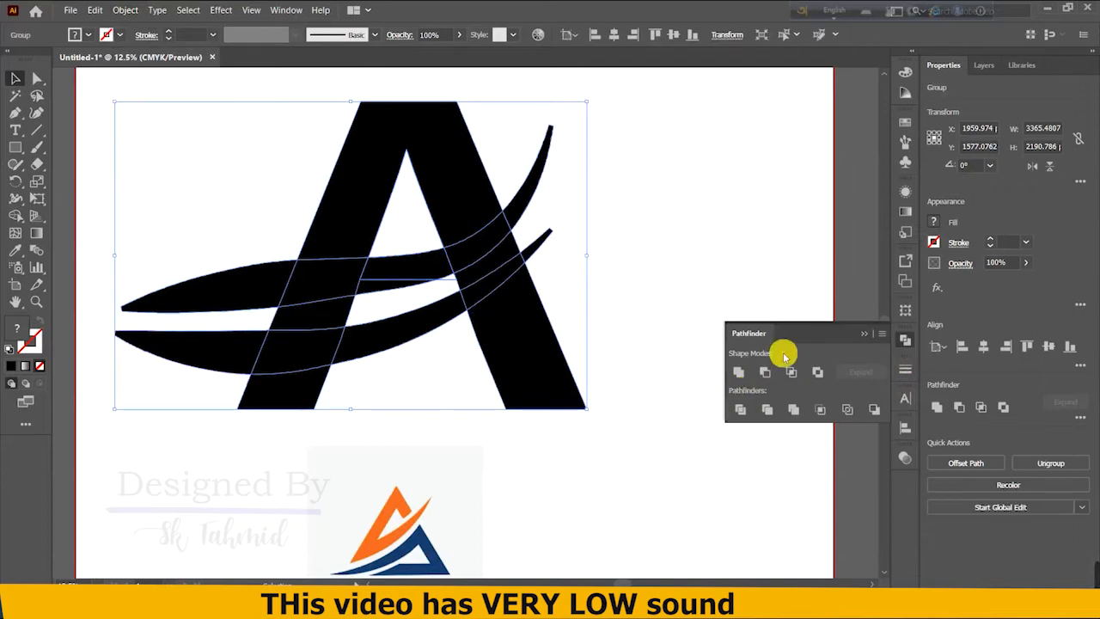
pyautogui.click(866, 336)
pyautogui.click(696, 264)
pyautogui.click(442, 268)
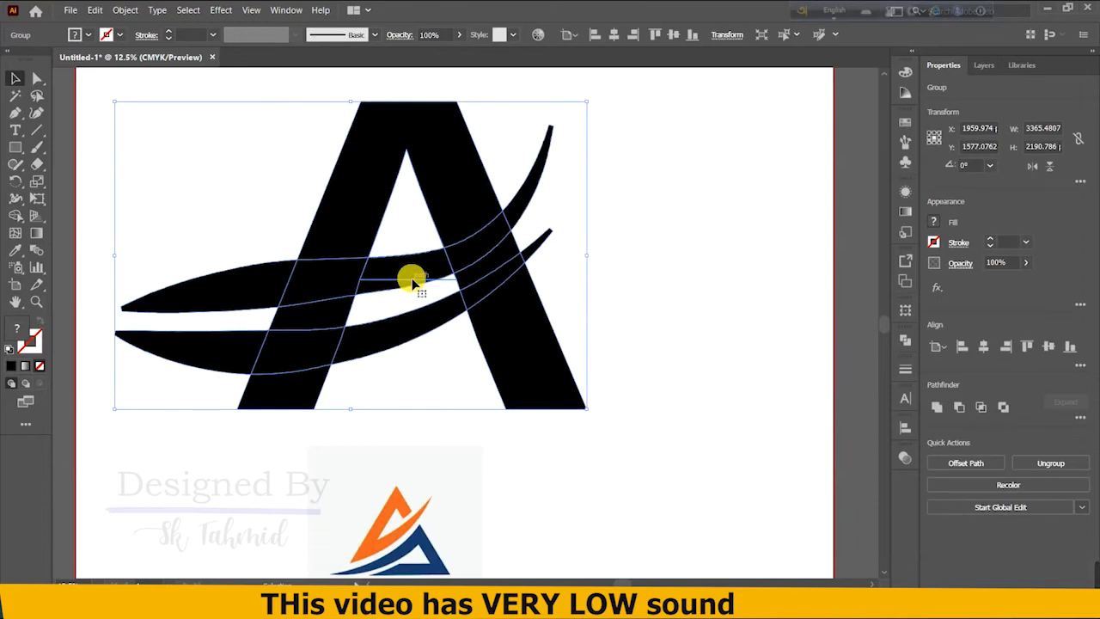
# Ungroup the divided shapes and clear the selection.
pyautogui.rightClick(413, 283)
pyautogui.click(467, 375)
pyautogui.click(627, 360)
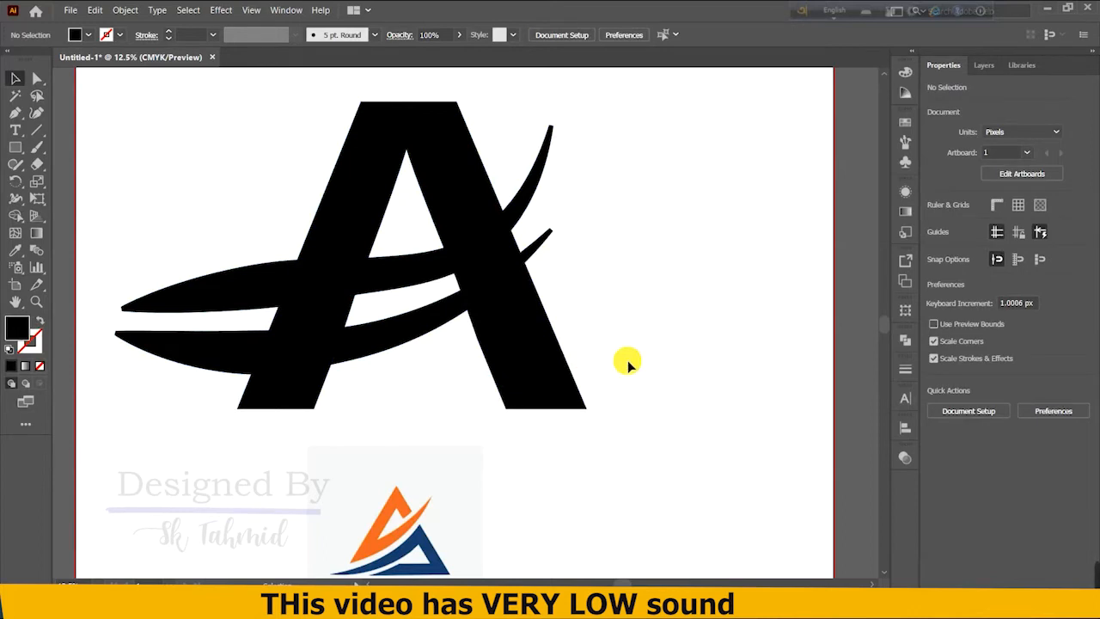
# Try to delete the upper swoosh's pieces inside the A's opening.
pyautogui.click(427, 265)
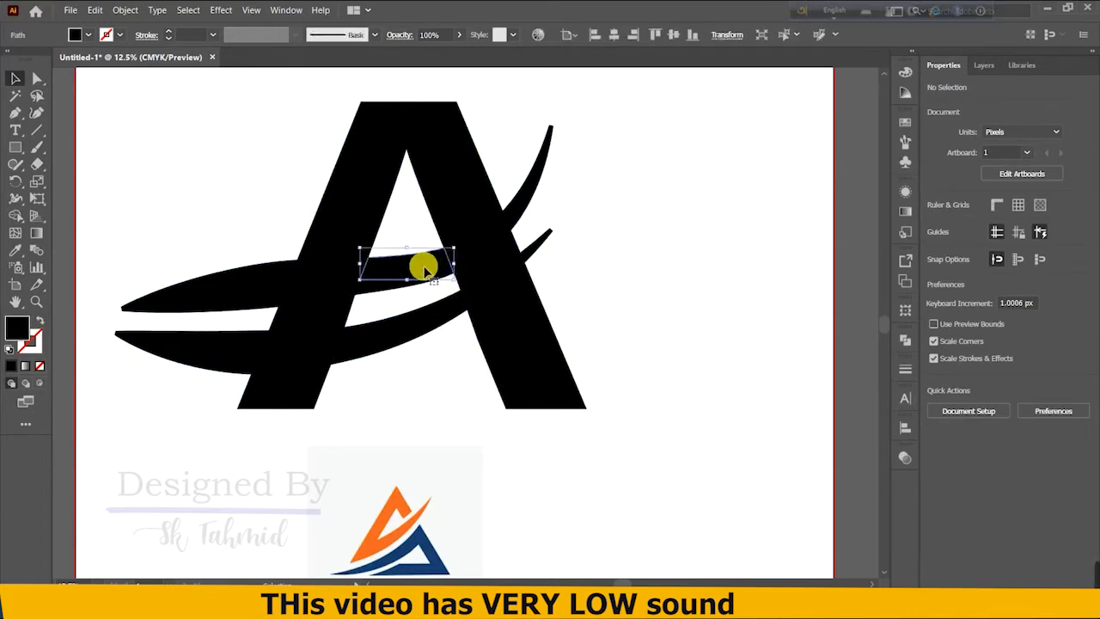
pyautogui.press('Delete')
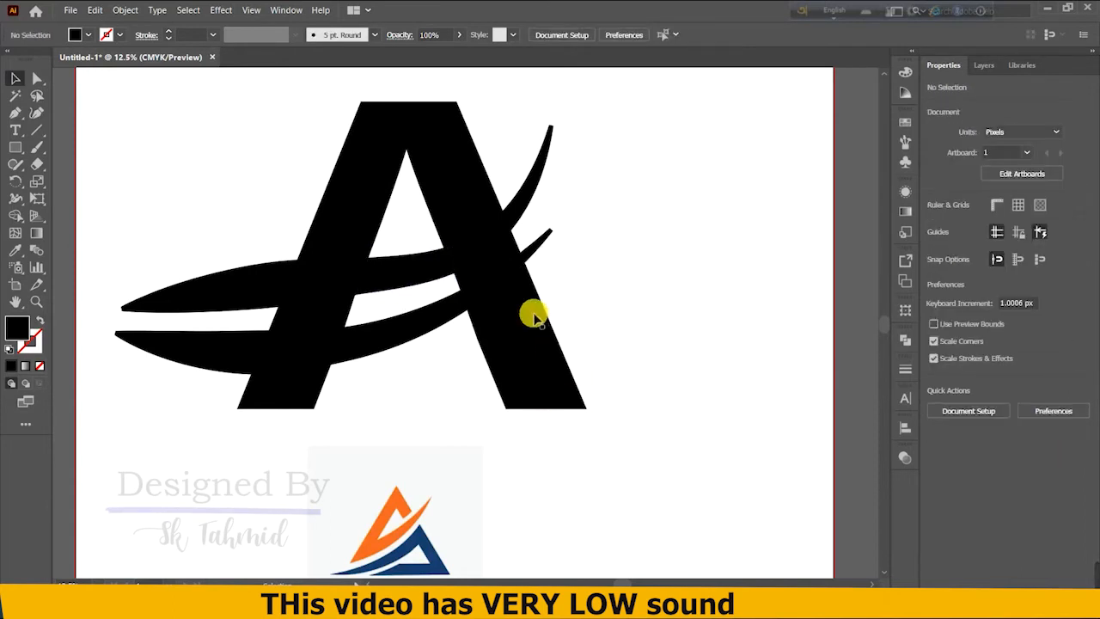
pyautogui.click(425, 270)
pyautogui.press('Delete')
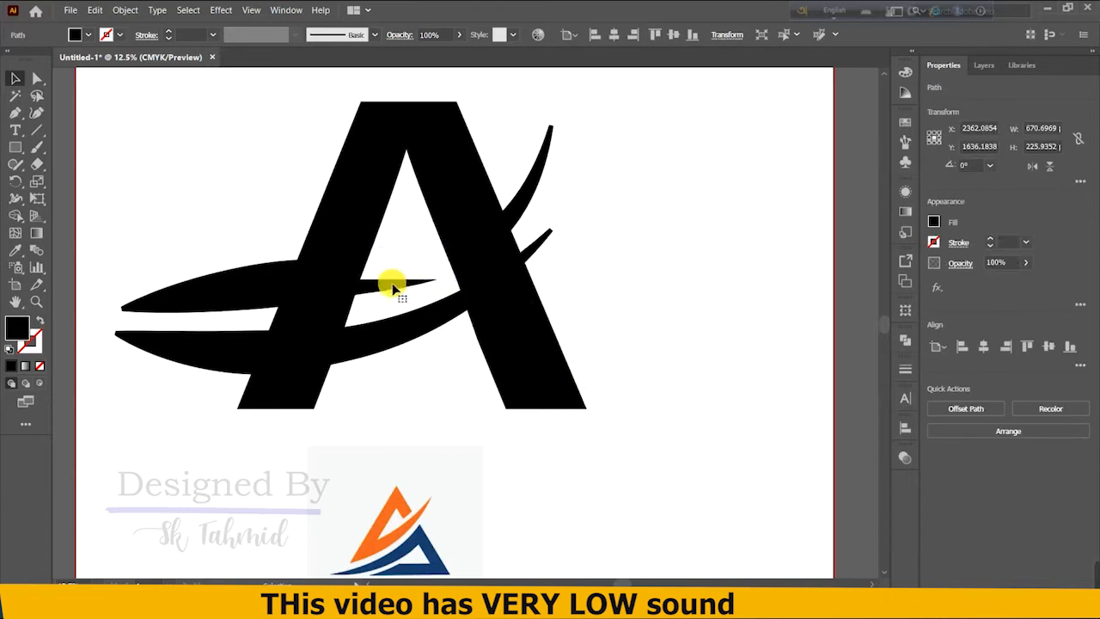
pyautogui.hotkey('ctrl', 'z')
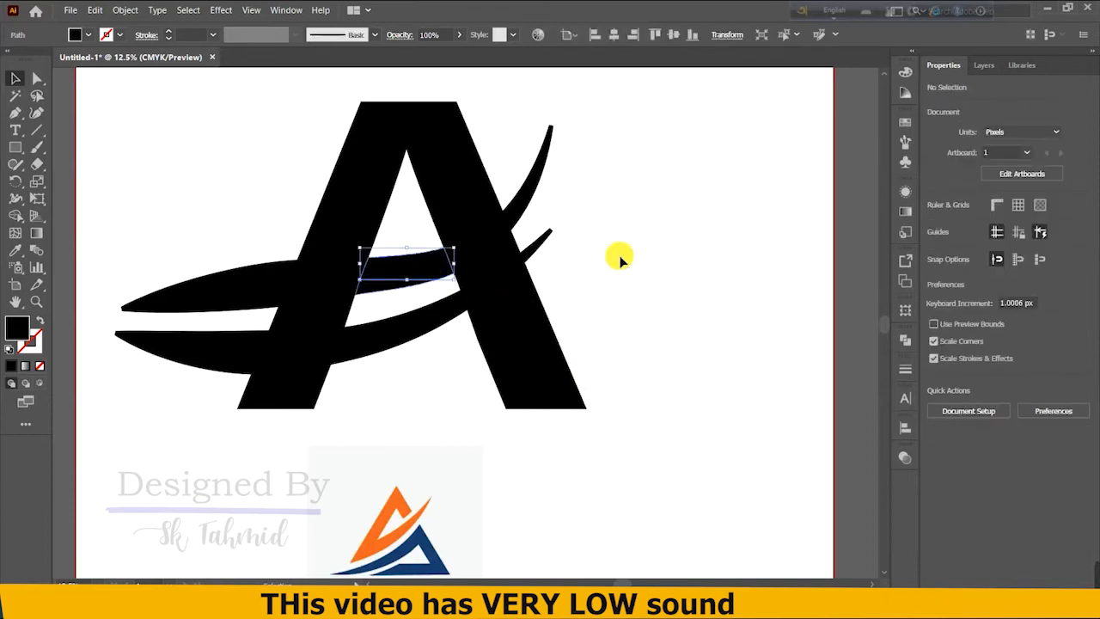
pyautogui.click(388, 291)
pyautogui.click(663, 245)
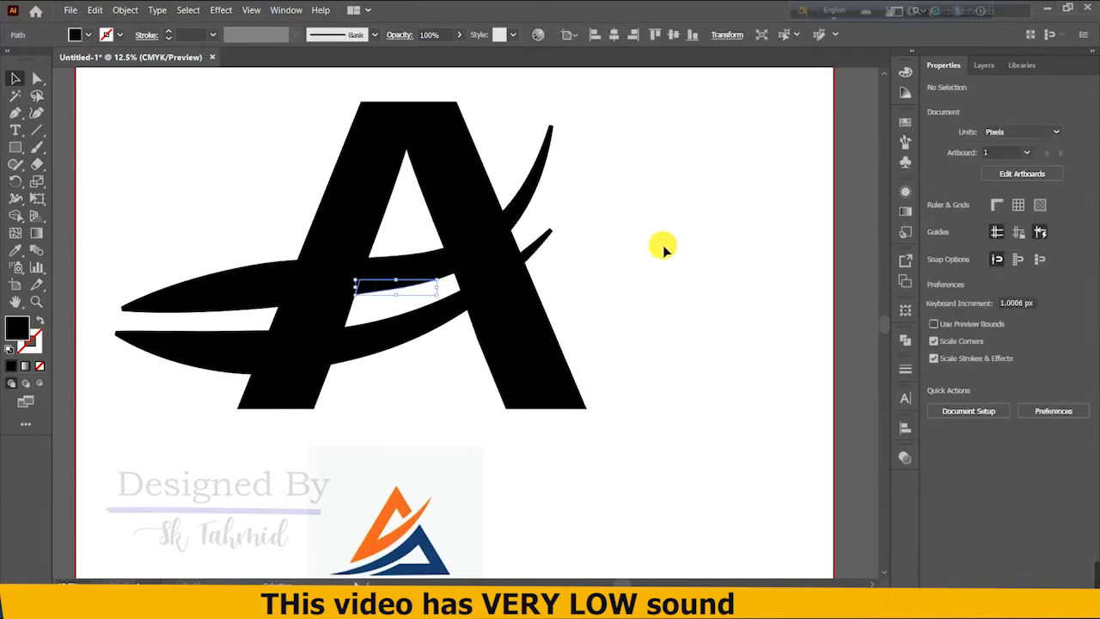
# Try to delete the swoosh tips extending beyond the A's right leg.
pyautogui.click(554, 217)
pyautogui.click(524, 212)
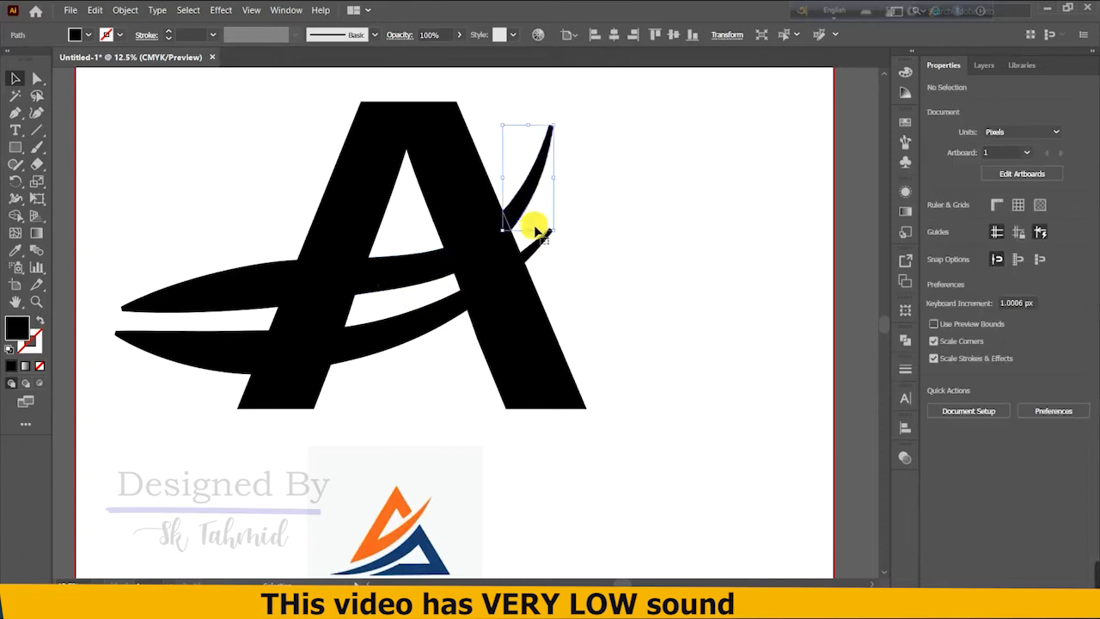
pyautogui.press('Delete')
pyautogui.hotkey('ctrl', 'z')
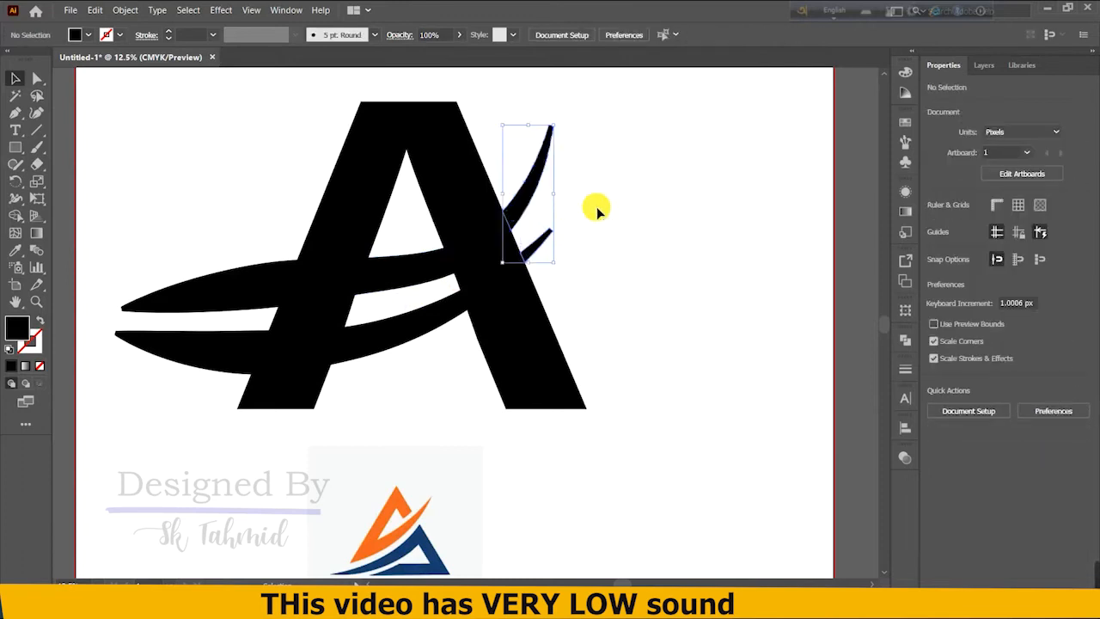
# Delete the lower swoosh's tip beyond the right leg and the upper swoosh's end beyond the left leg.
pyautogui.click(598, 215)
pyautogui.click(533, 241)
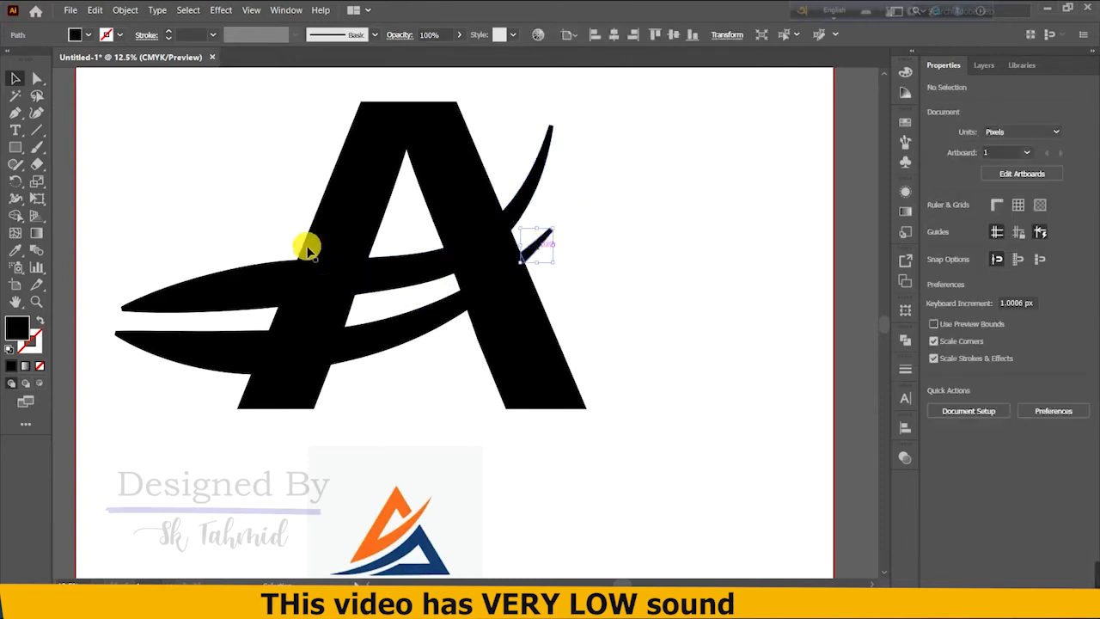
pyautogui.moveTo(253, 277); pyautogui.dragTo(371, 283)
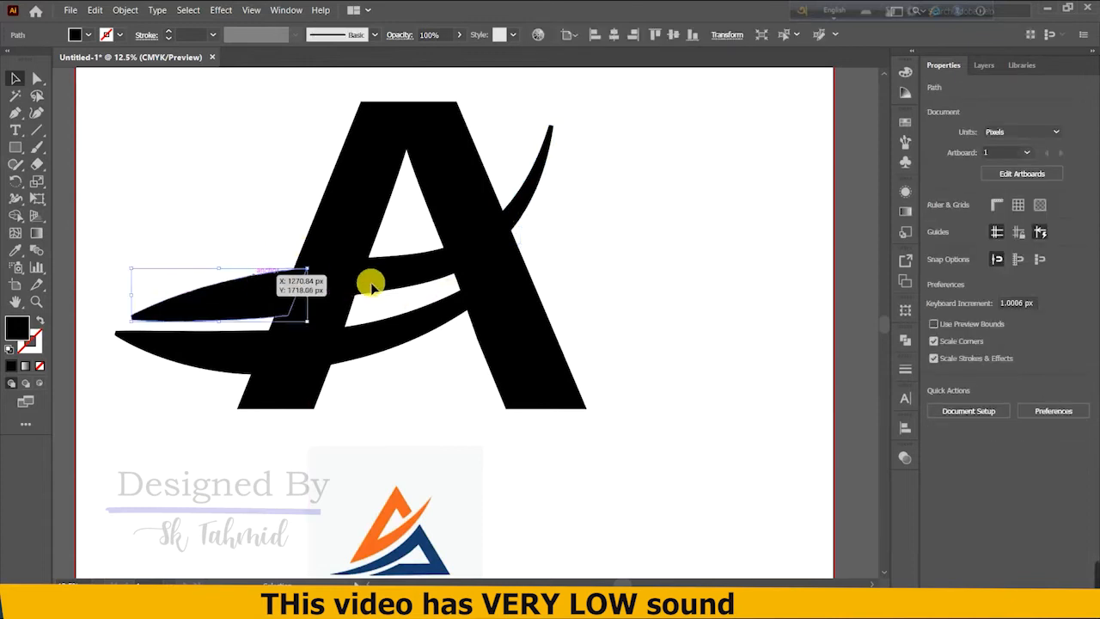
pyautogui.click(407, 365)
pyautogui.click(272, 312)
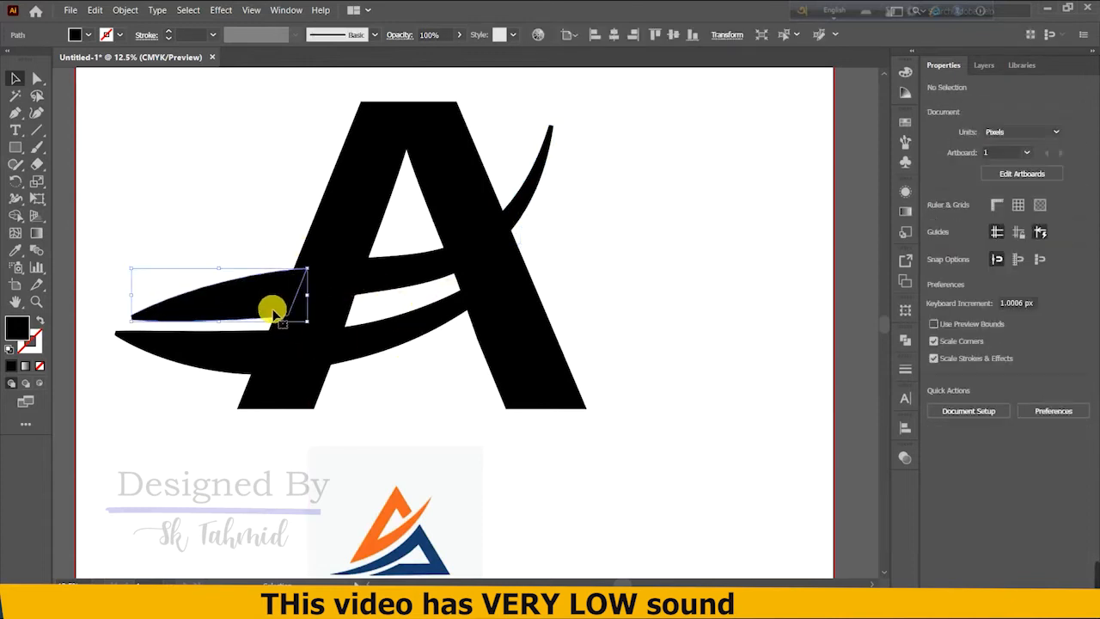
pyautogui.press('Delete')
pyautogui.click(241, 360)
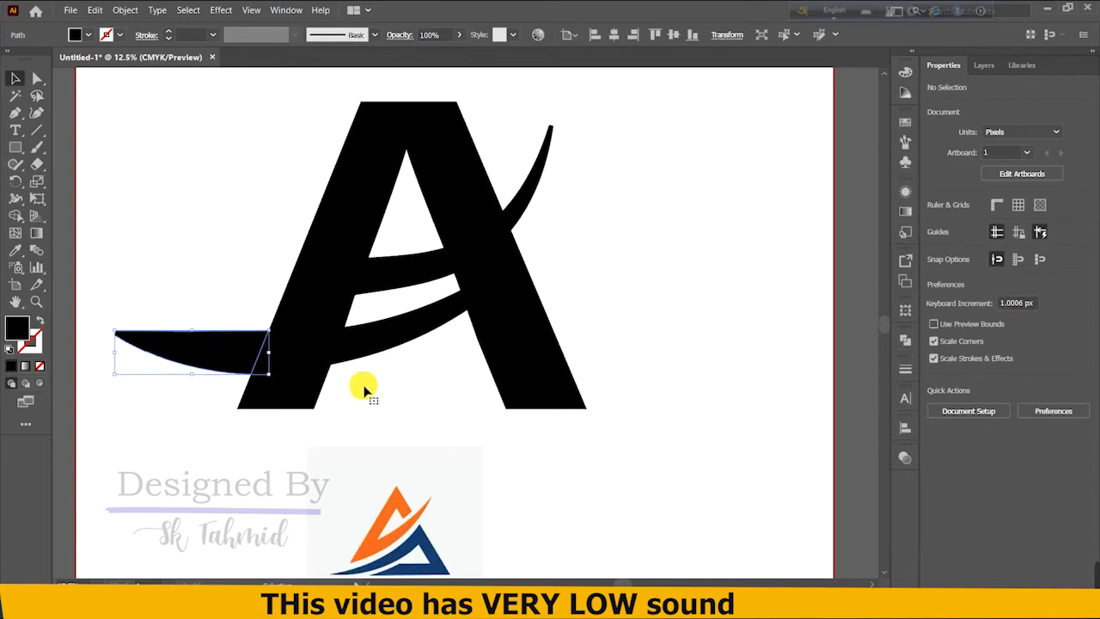
pyautogui.click(401, 394)
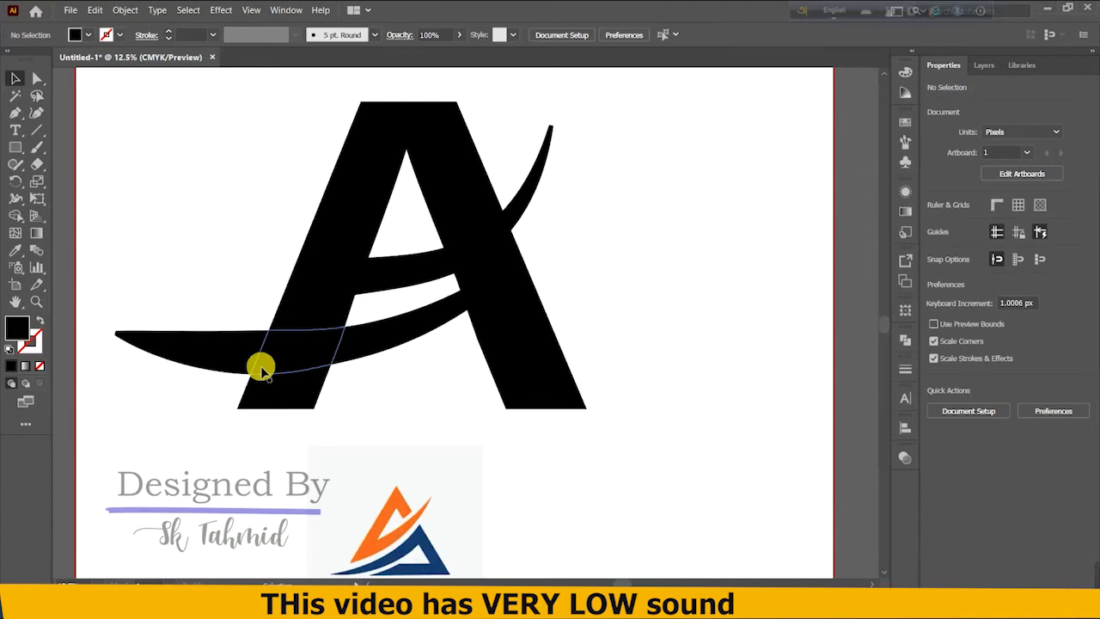
# Try deleting the parts of both A legs that lie between the two swooshes.
pyautogui.moveTo(260, 368); pyautogui.dragTo(320, 318)
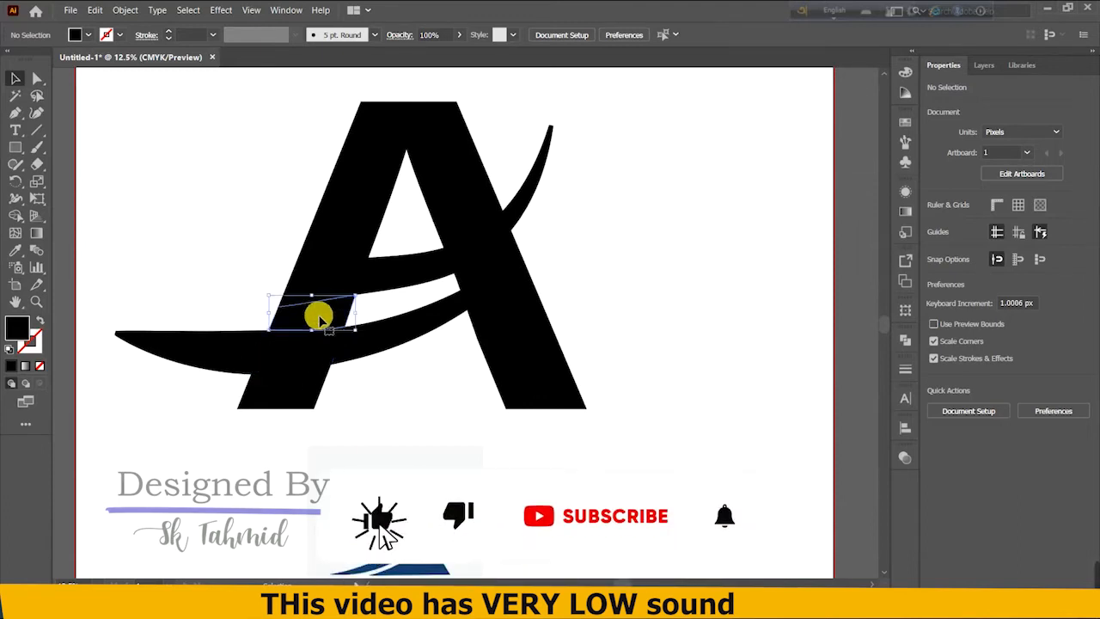
pyautogui.press('Delete')
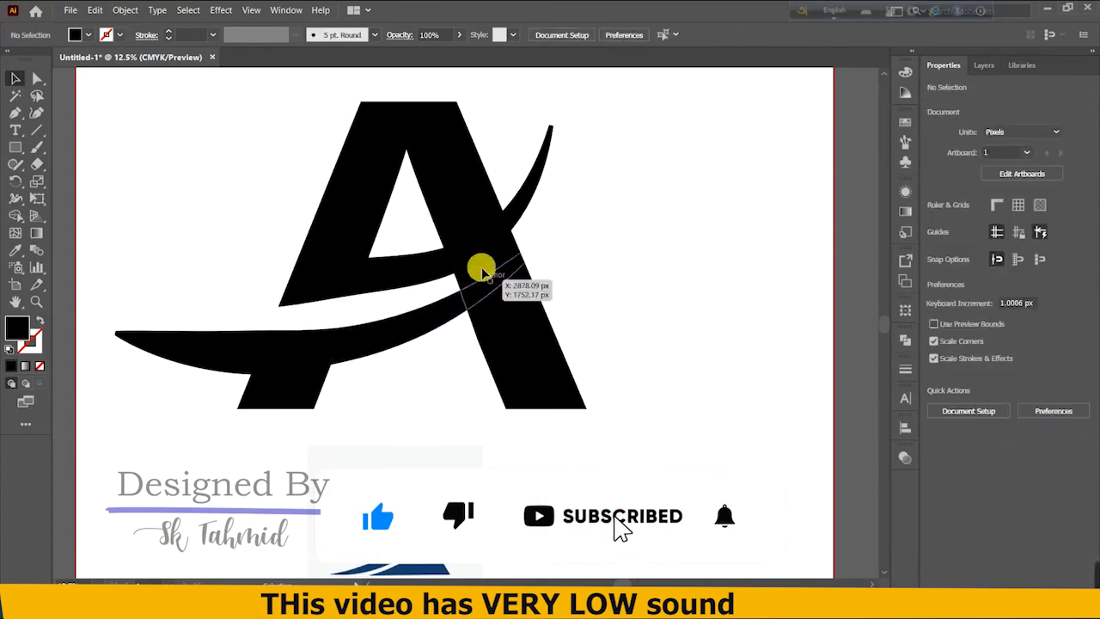
pyautogui.click(482, 272)
pyautogui.click(376, 415)
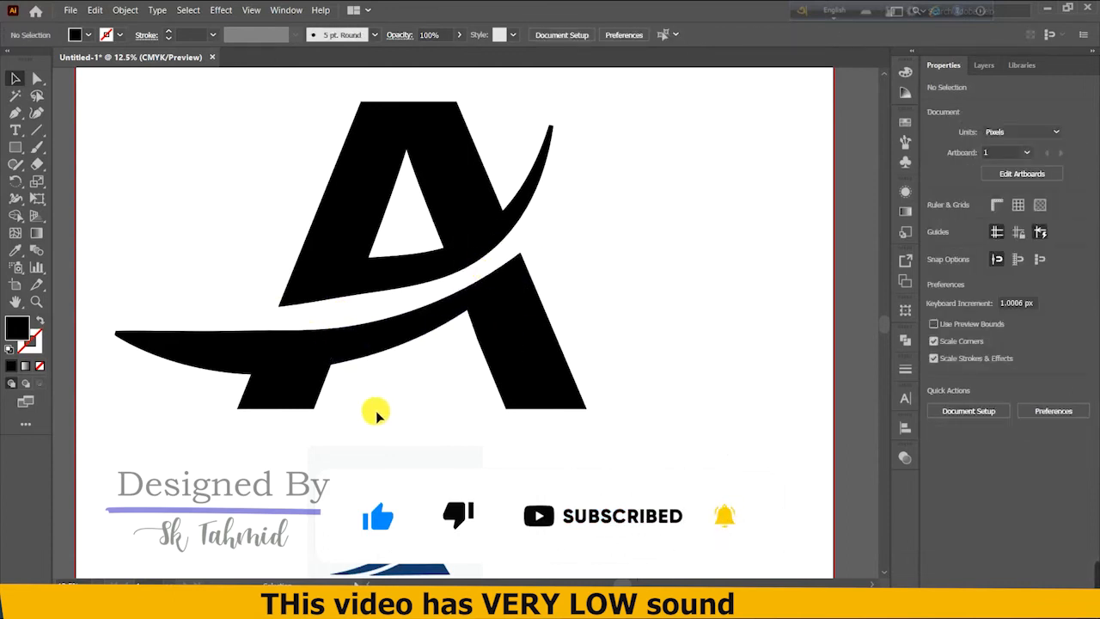
# Try moving the A's top piece away from the upper swoosh, and undo back to before the leg segments were deleted.
pyautogui.click(472, 227)
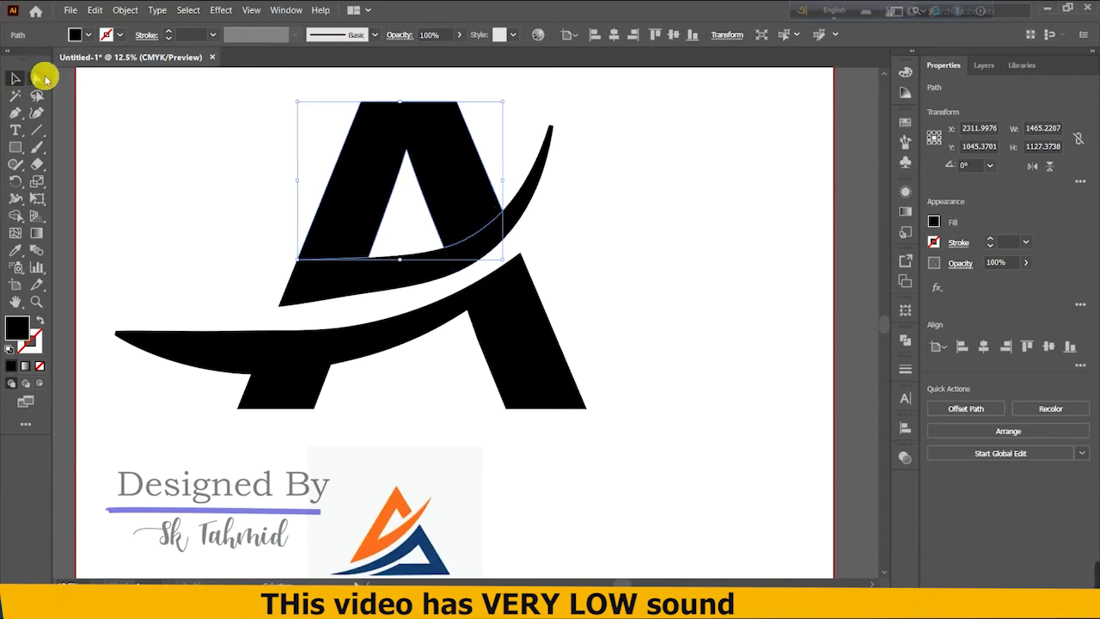
pyautogui.click(38, 78)
pyautogui.moveTo(472, 236)
pyautogui.mouseDown()
pyautogui.moveTo(459, 214)
pyautogui.moveTo(472, 225)
pyautogui.mouseUp()
pyautogui.hotkey('ctrl', 'z')
pyautogui.hotkey('ctrl', 'z')
pyautogui.hotkey('ctrl', 'z')
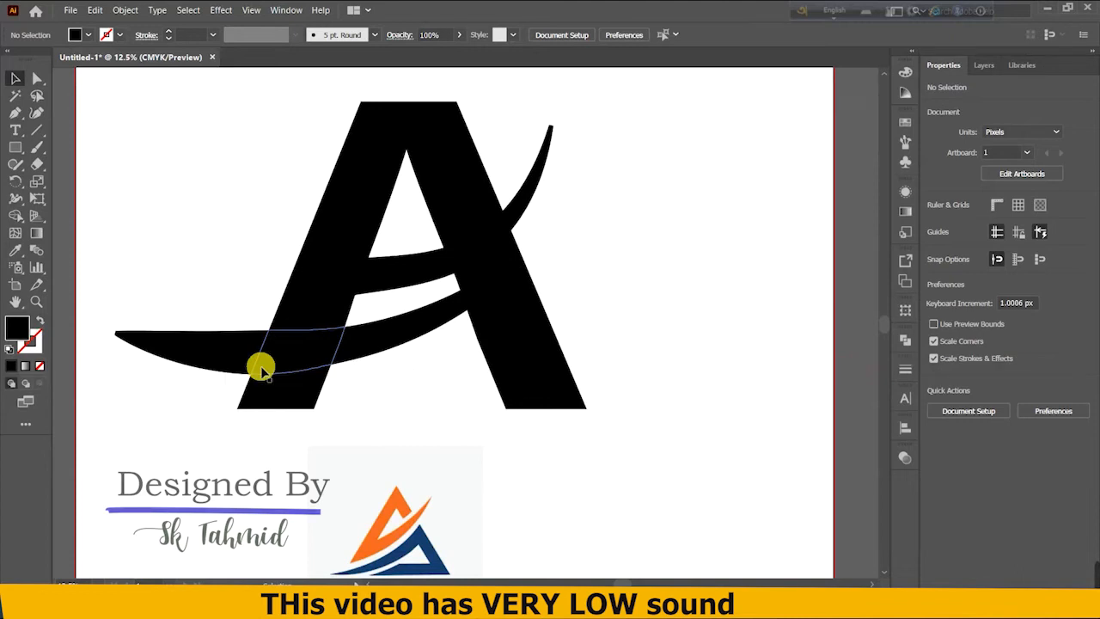
# Delete the left and right leg segments between the swooshes to leave one continuous white curved gap.
pyautogui.click(319, 312)
pyautogui.press('Delete')
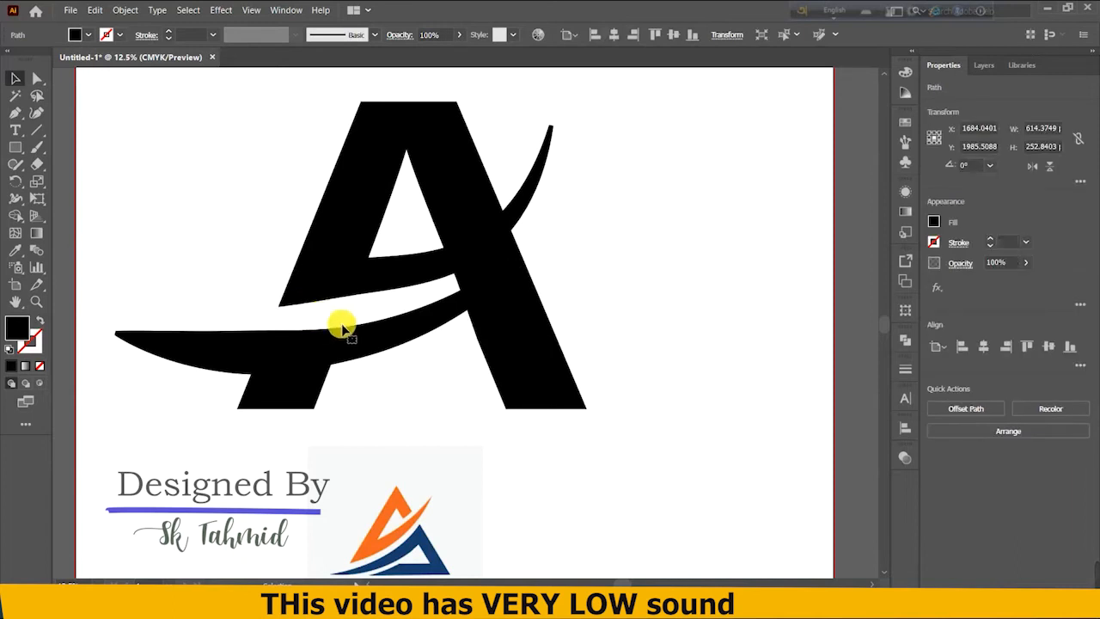
pyautogui.click(481, 267)
pyautogui.press('Delete')
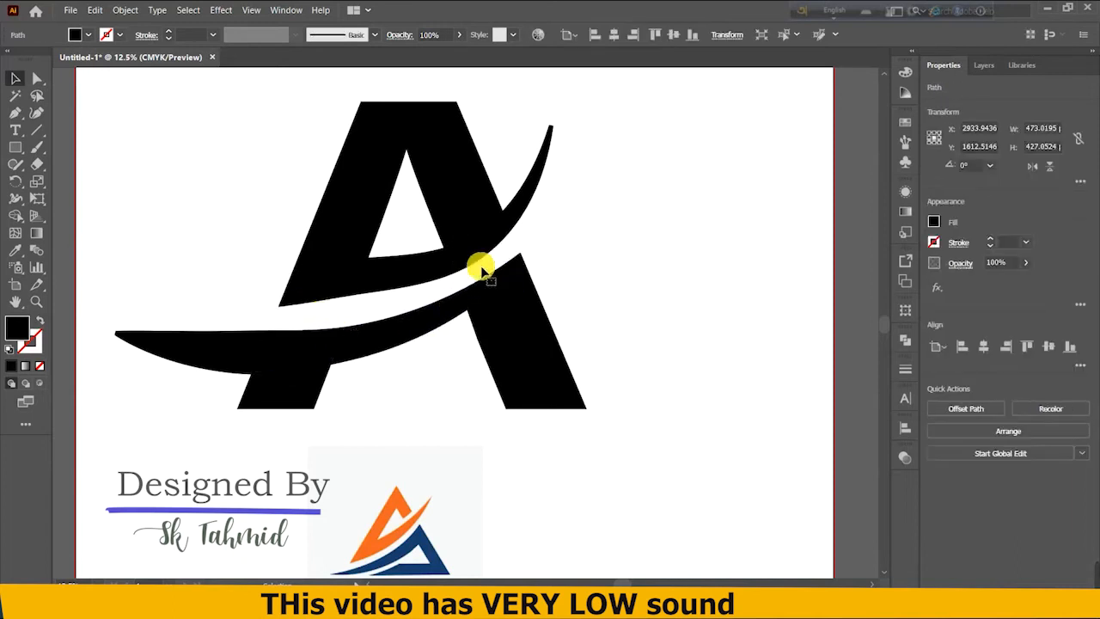
pyautogui.click(368, 405)
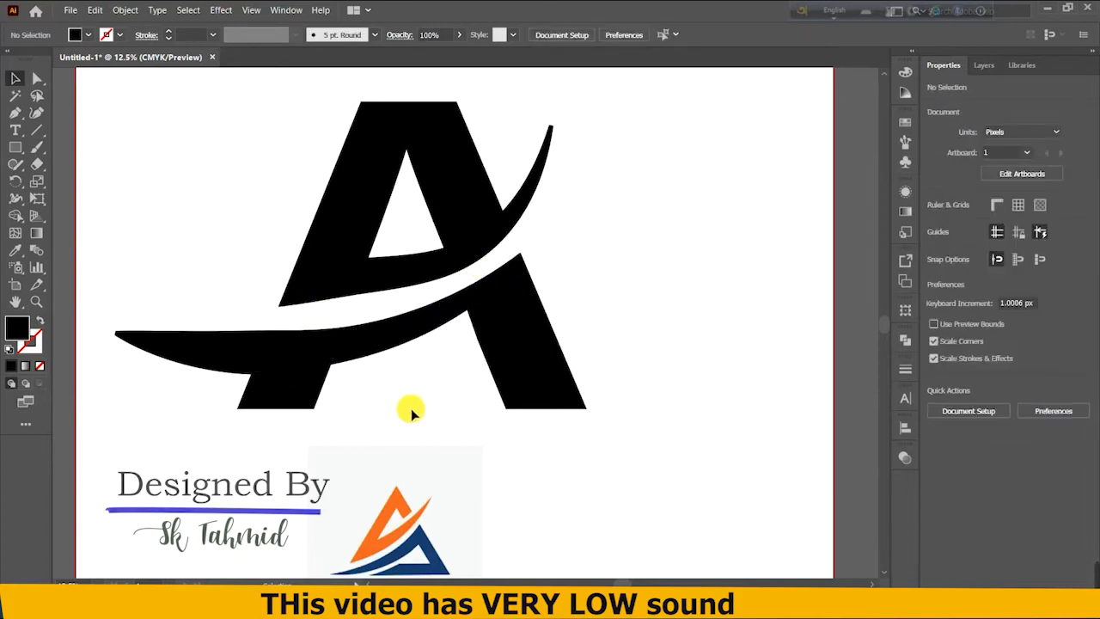
# Move the A's top piece up and slightly left to open a gap above the upper swoosh.
pyautogui.click(465, 225)
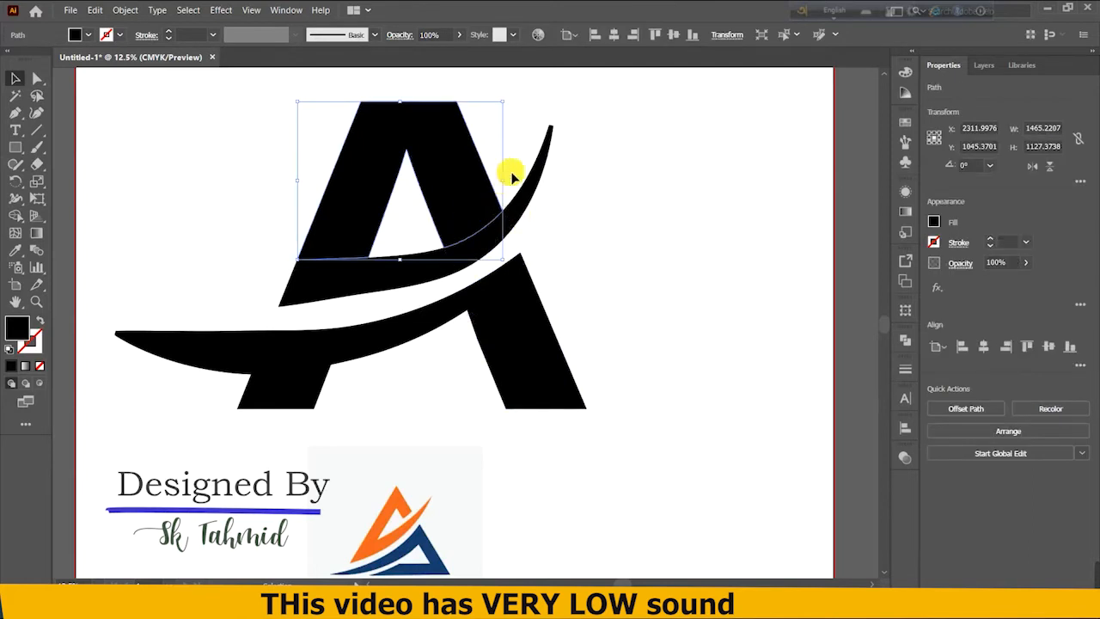
pyautogui.click(37, 78)
pyautogui.moveTo(471, 235)
pyautogui.mouseDown()
pyautogui.moveTo(458, 208)
pyautogui.moveTo(467, 224)
pyautogui.mouseUp()
pyautogui.moveTo(465, 214); pyautogui.dragTo(466, 215)
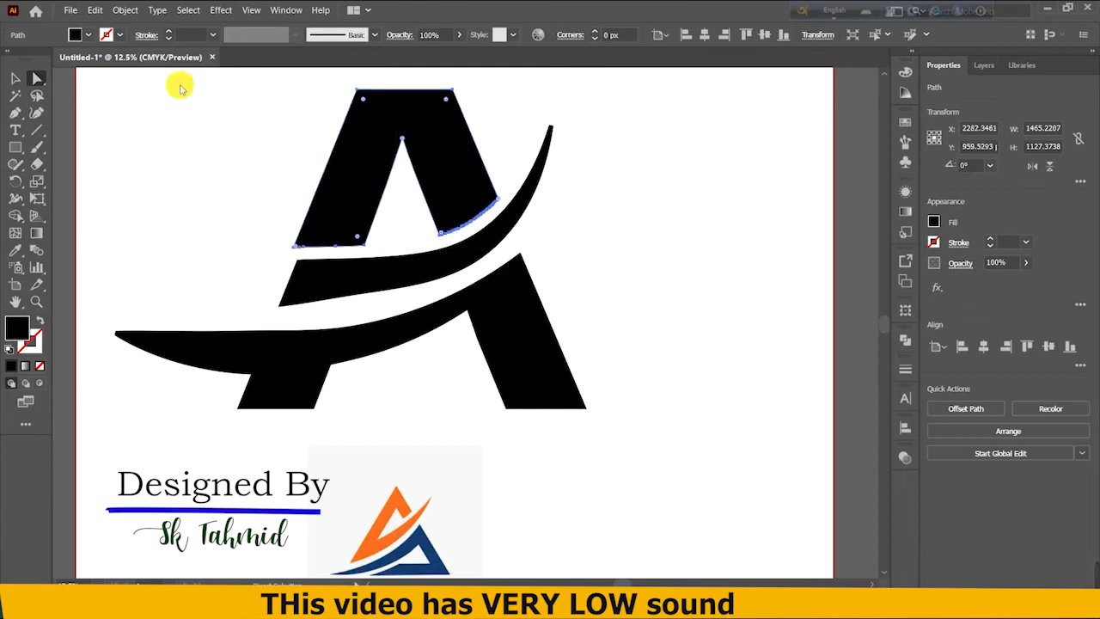
pyautogui.click(16, 79)
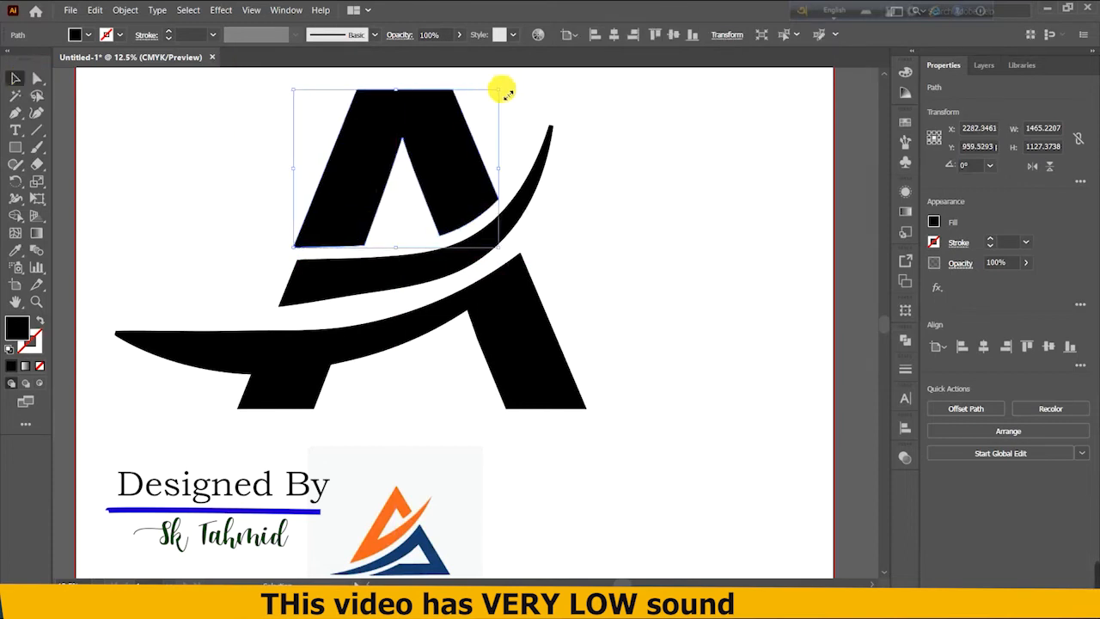
# Rotate the A's top piece slightly counterclockwise and lower it so its left leg touches the upper swoosh.
pyautogui.moveTo(501, 89); pyautogui.dragTo(497, 84)
pyautogui.moveTo(462, 146); pyautogui.dragTo(454, 152)
pyautogui.click(601, 152)
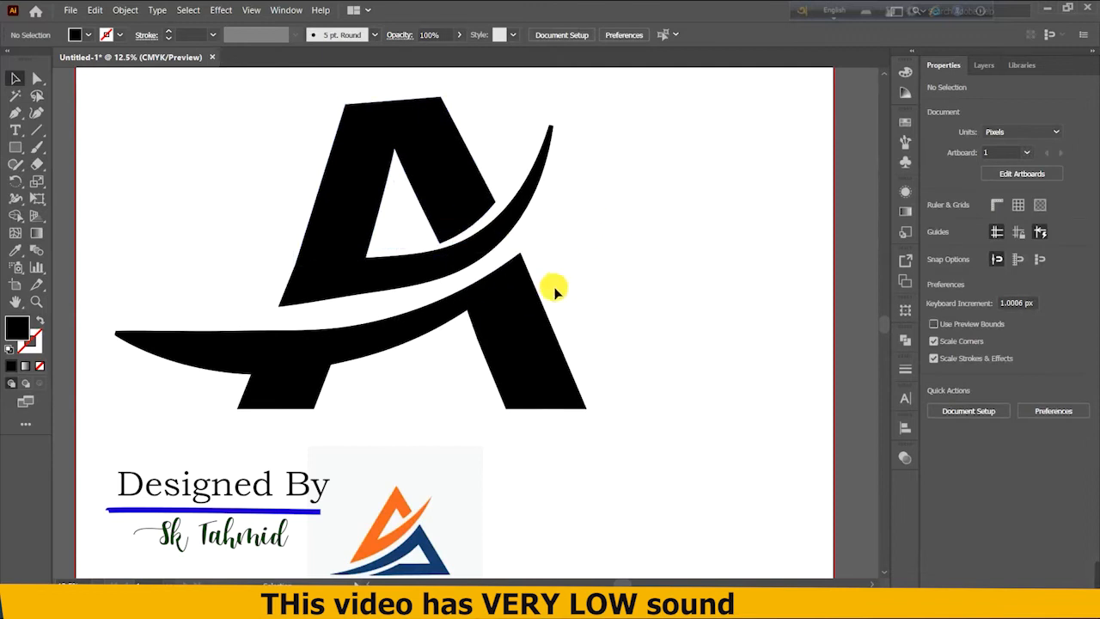
# Shift the A's unrotated top piece upward and slightly left, leaving a thin white gap above the upper swoosh.
pyautogui.moveTo(467, 184)
pyautogui.mouseDown()
pyautogui.moveTo(455, 176)
pyautogui.moveTo(464, 177)
pyautogui.mouseUp()
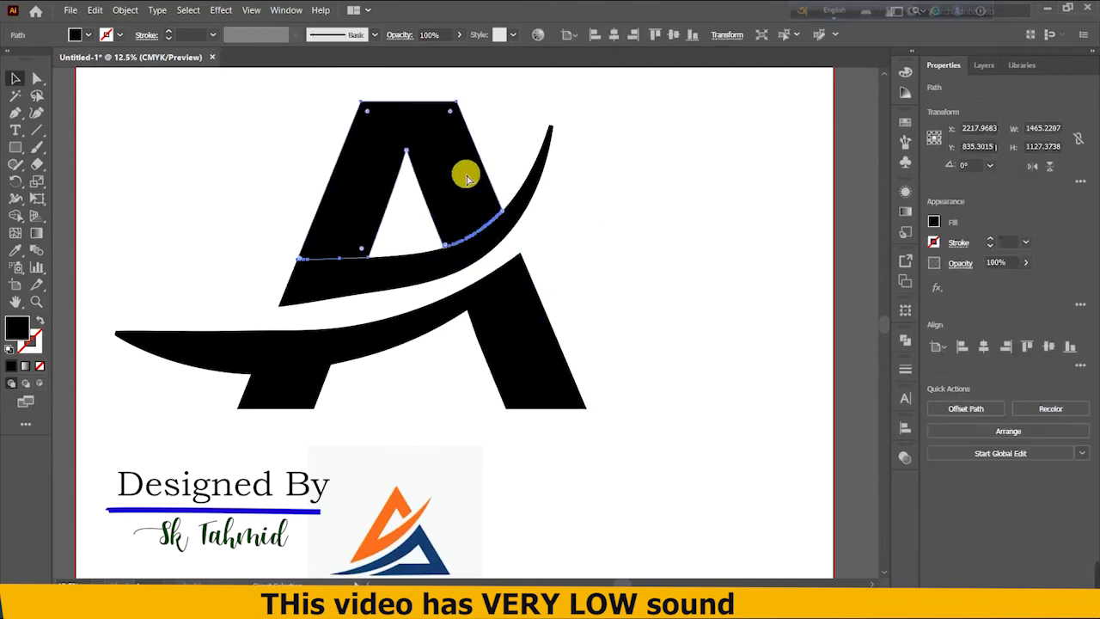
pyautogui.click(471, 224)
pyautogui.click(376, 304)
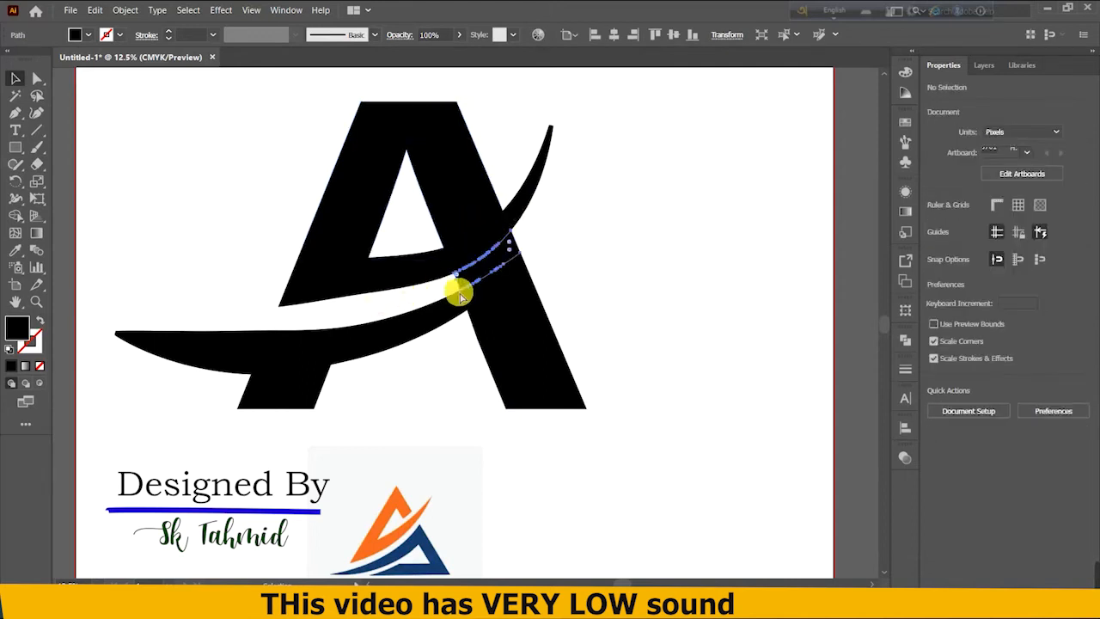
pyautogui.moveTo(487, 269); pyautogui.dragTo(471, 234)
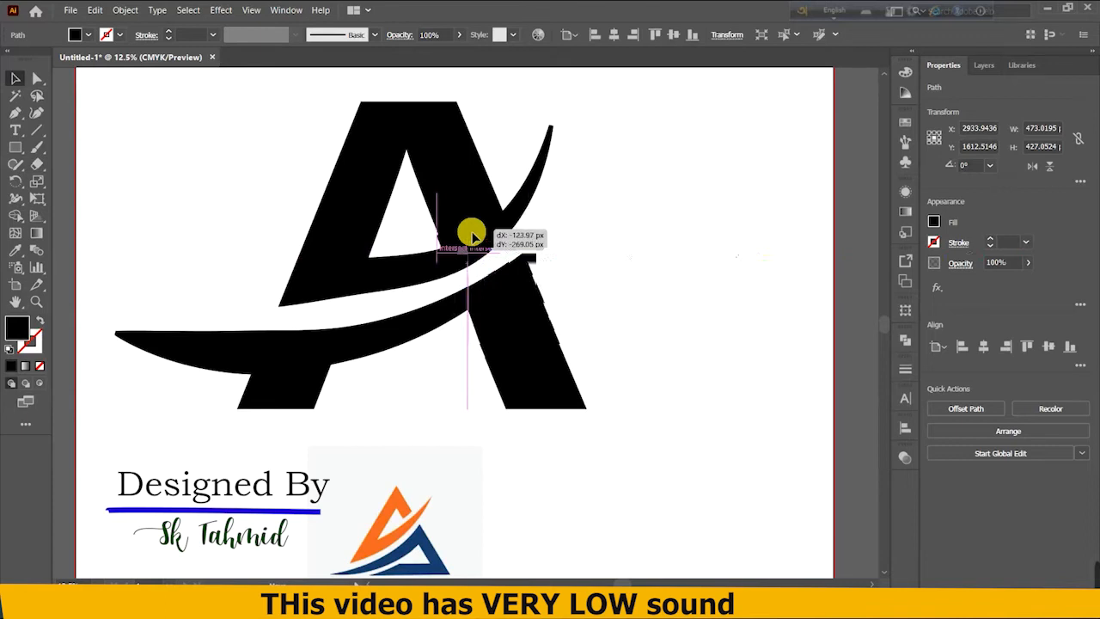
# Draw a rectangle about 493 by 147 px, rotate it 30°, and fit it over the top piece's curved right leg end.
pyautogui.moveTo(216, 217); pyautogui.dragTo(284, 238)
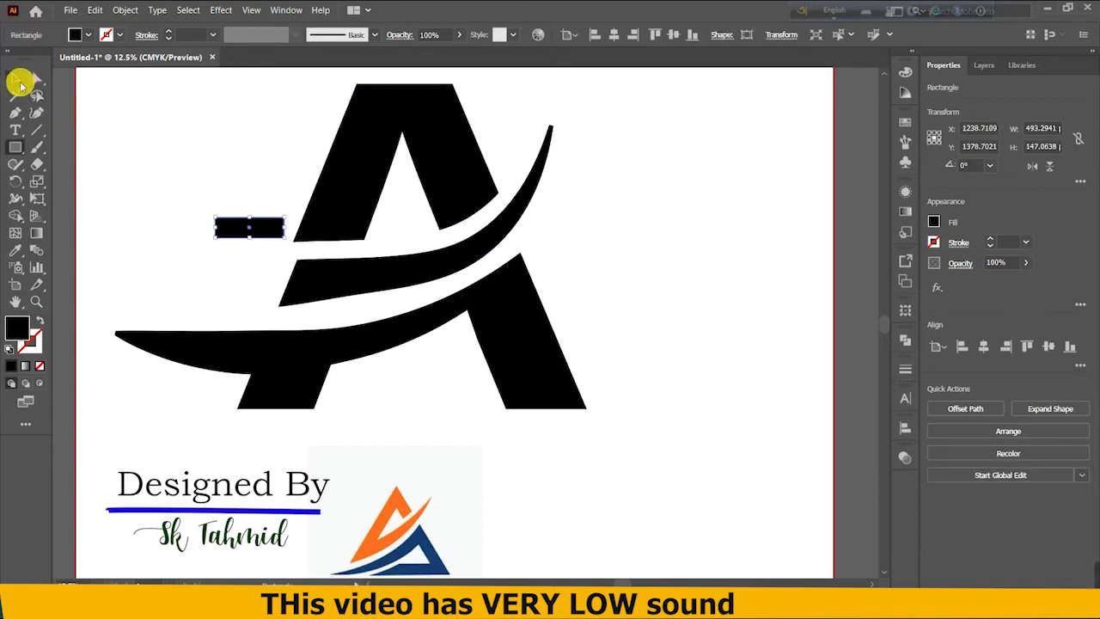
pyautogui.click(20, 83)
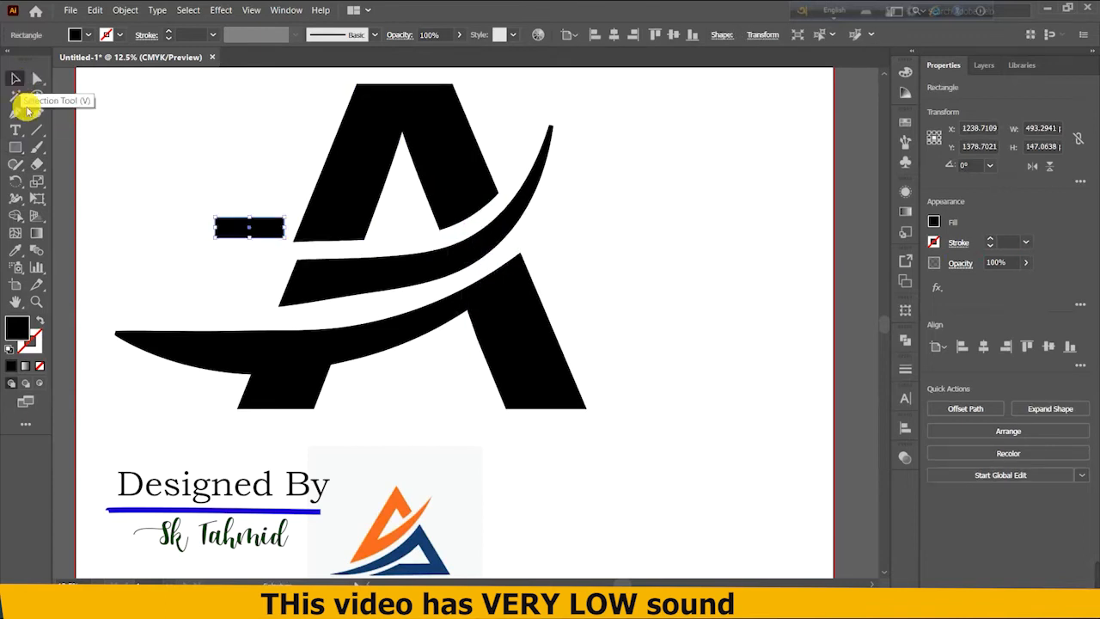
pyautogui.moveTo(216, 229); pyautogui.dragTo(466, 197)
# Select the rotated rectangle together with the A's top piece and split them with Pathfinder Divide.
pyautogui.keyDown('shift'); pyautogui.click(466, 189); pyautogui.keyUp('shift')
pyautogui.rightClick(436, 144)
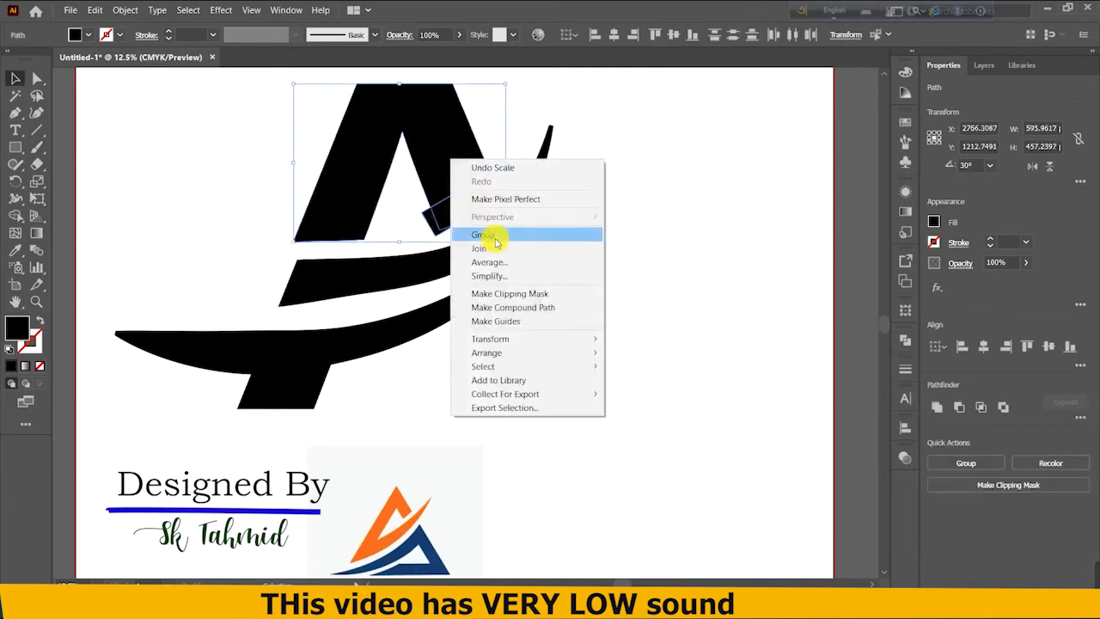
pyautogui.click(124, 10)
pyautogui.click(507, 159)
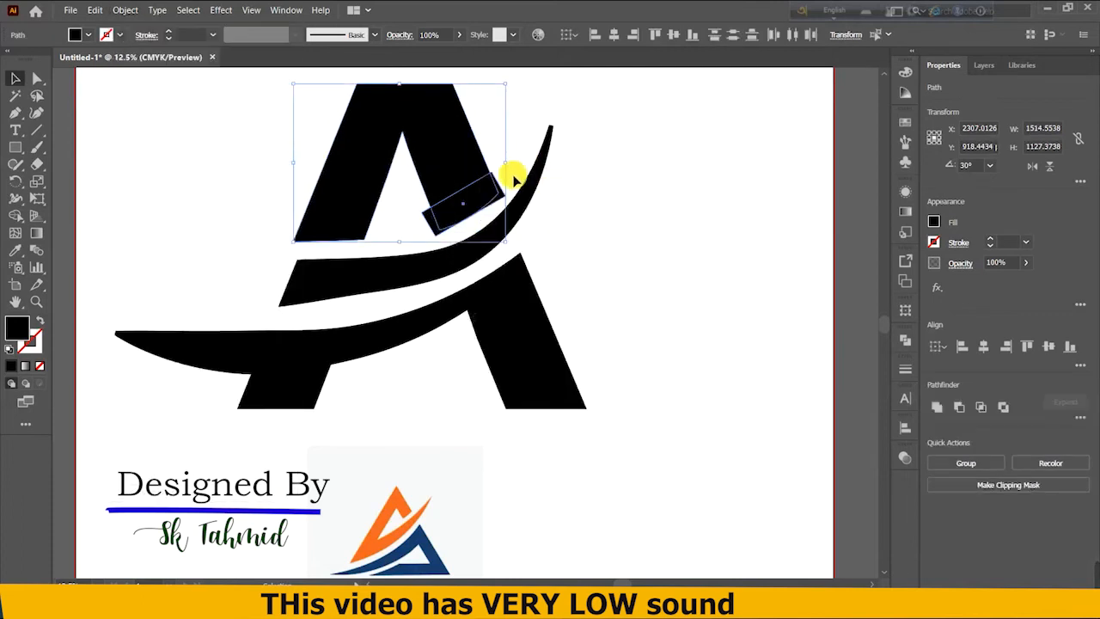
pyautogui.click(906, 335)
pyautogui.click(744, 400)
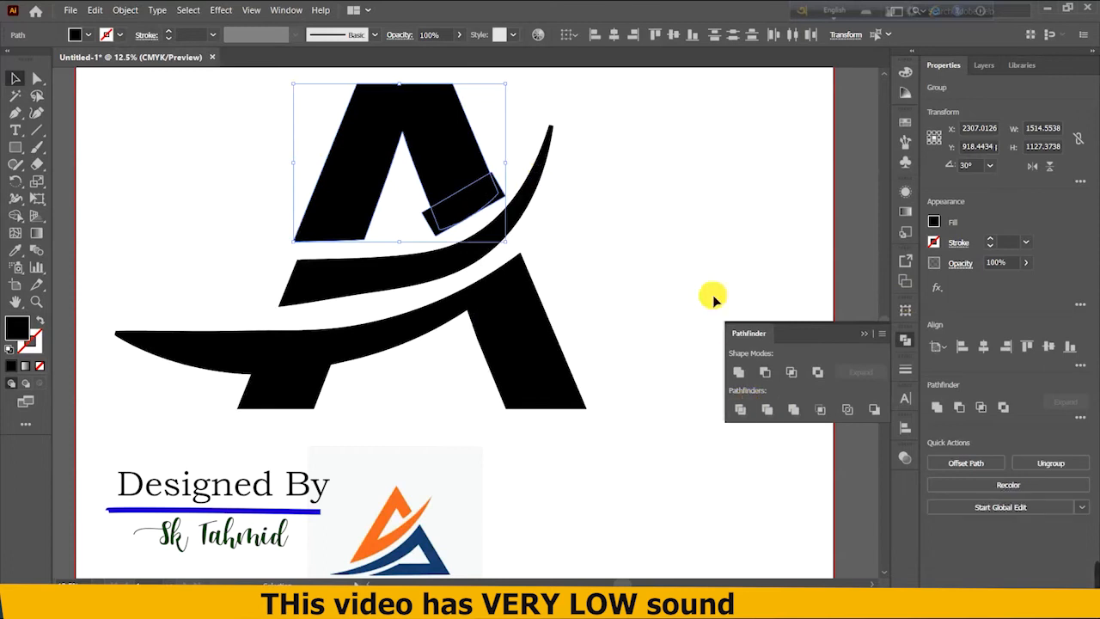
# Ungroup the divided pieces and delete the fragments below the slanted cut on the top piece's right leg.
pyautogui.rightClick(453, 171)
pyautogui.click(638, 250)
pyautogui.click(638, 250)
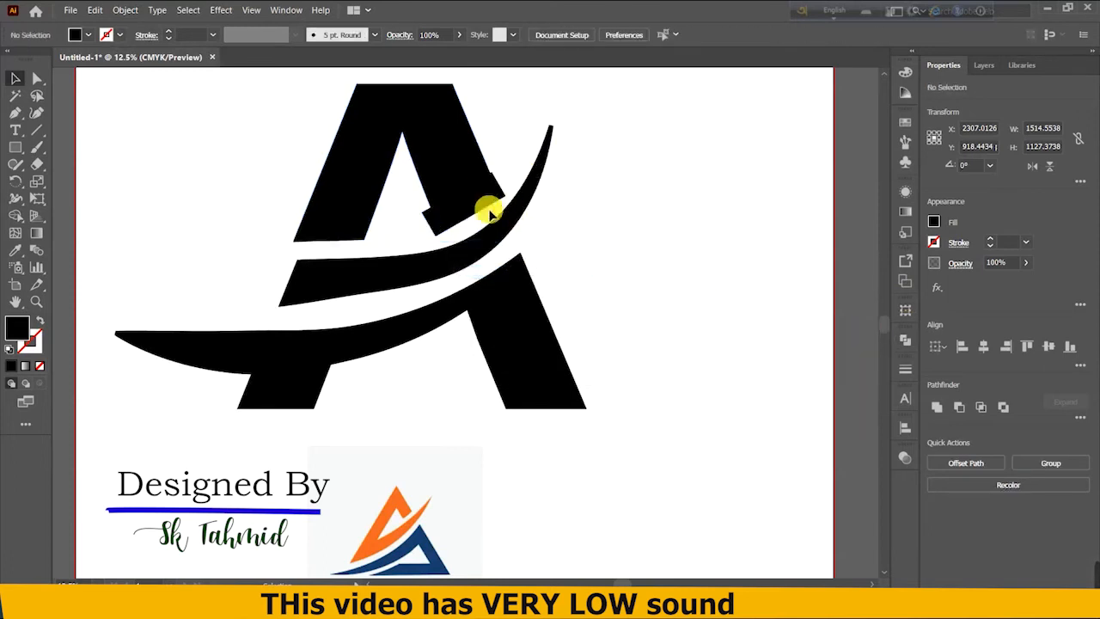
pyautogui.click(483, 209)
pyautogui.press('Delete')
pyautogui.click(502, 199)
pyautogui.press('Delete')
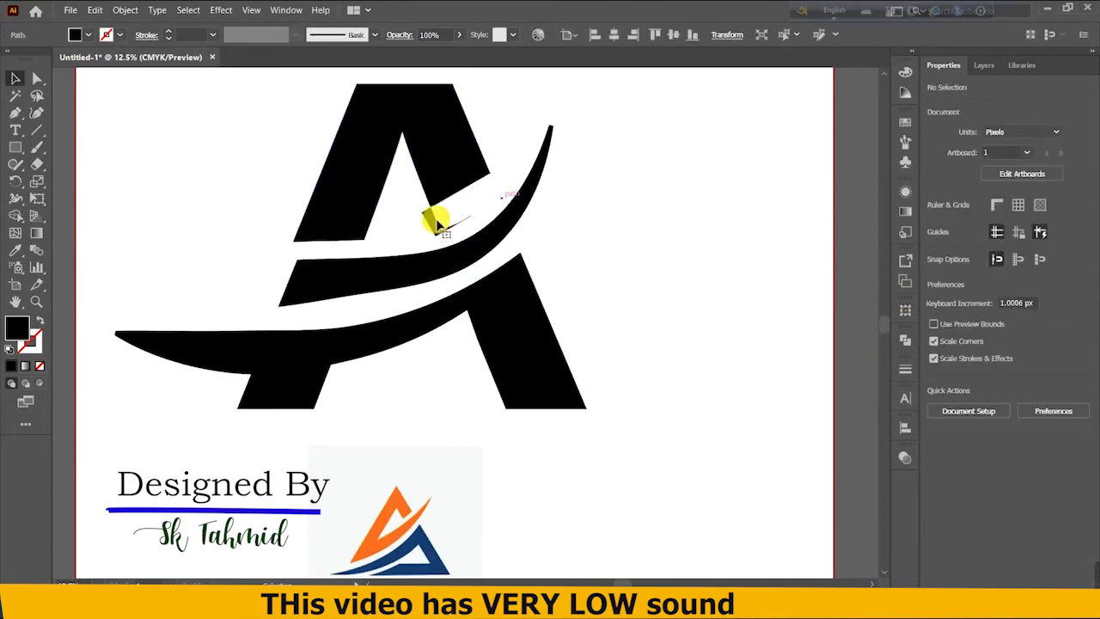
pyautogui.press('Delete')
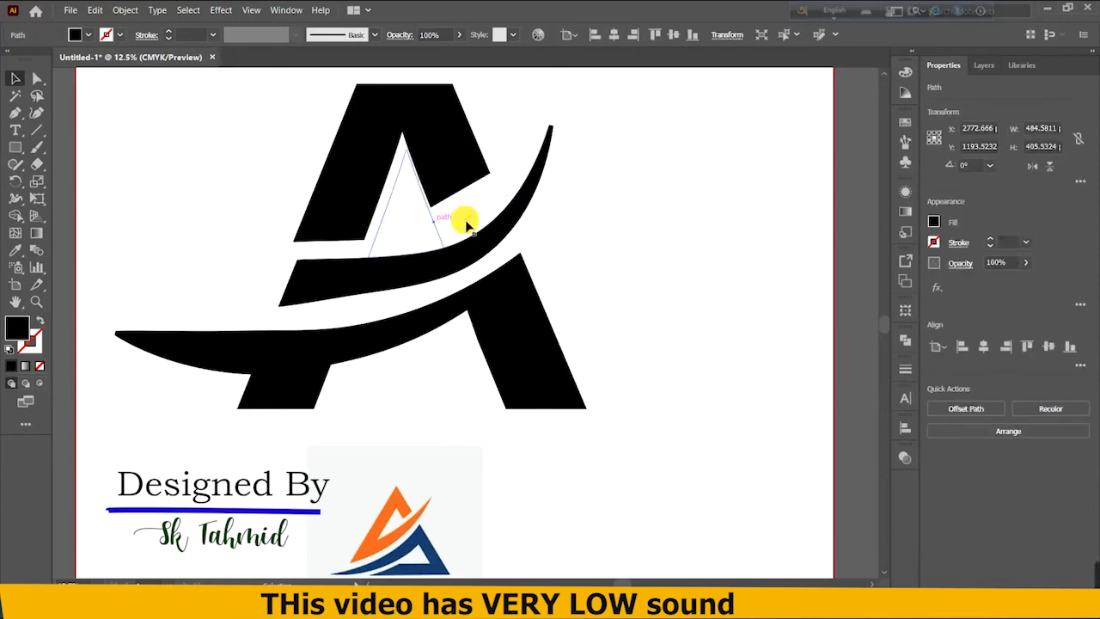
pyautogui.click(466, 220)
pyautogui.press('Delete')
pyautogui.press('Delete')
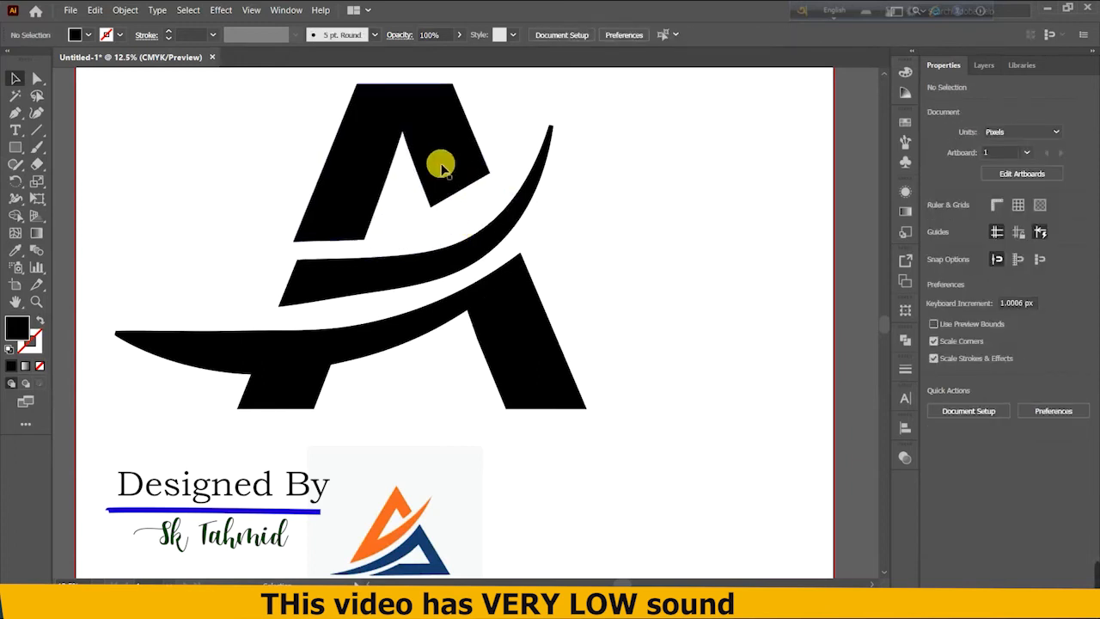
# Lower the A's trimmed top piece so its left leg joins the upper swoosh.
pyautogui.moveTo(436, 164); pyautogui.dragTo(442, 181)
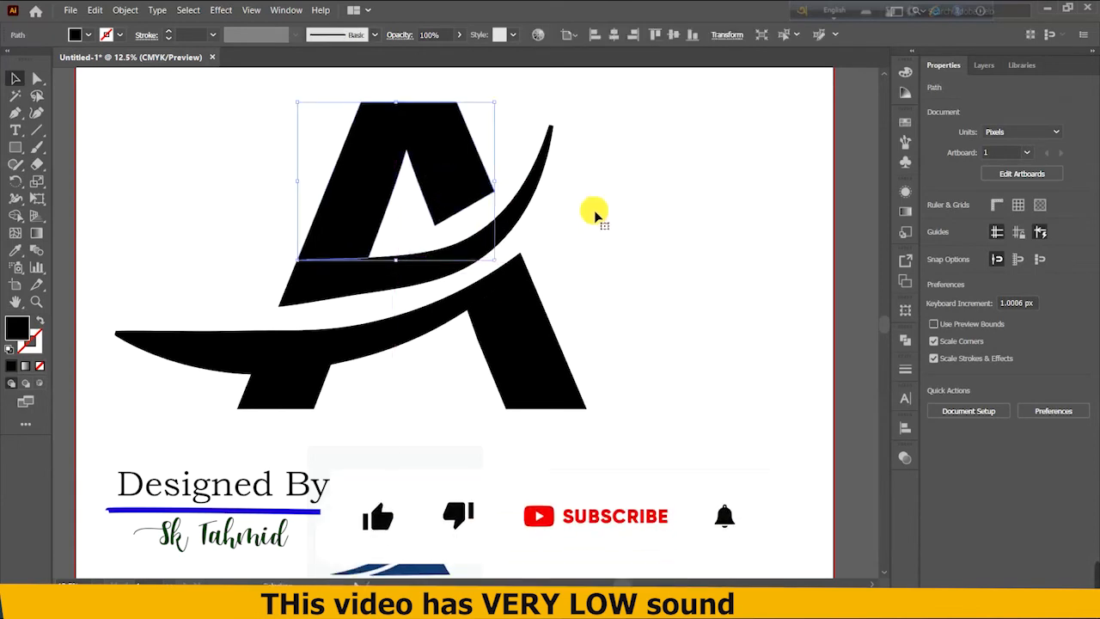
pyautogui.click(624, 247)
pyautogui.scroll(-1, 598, 298)
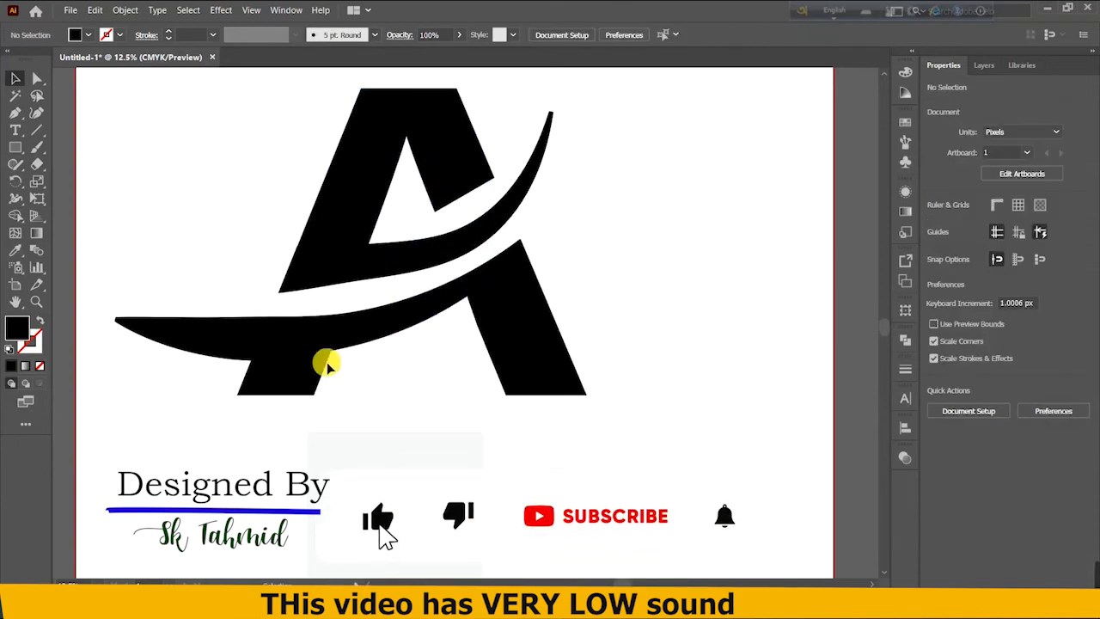
# Expand the rotated rectangle and the A's top piece, split them with Pathfinder Divide, and ungroup the result.
pyautogui.click(125, 10)
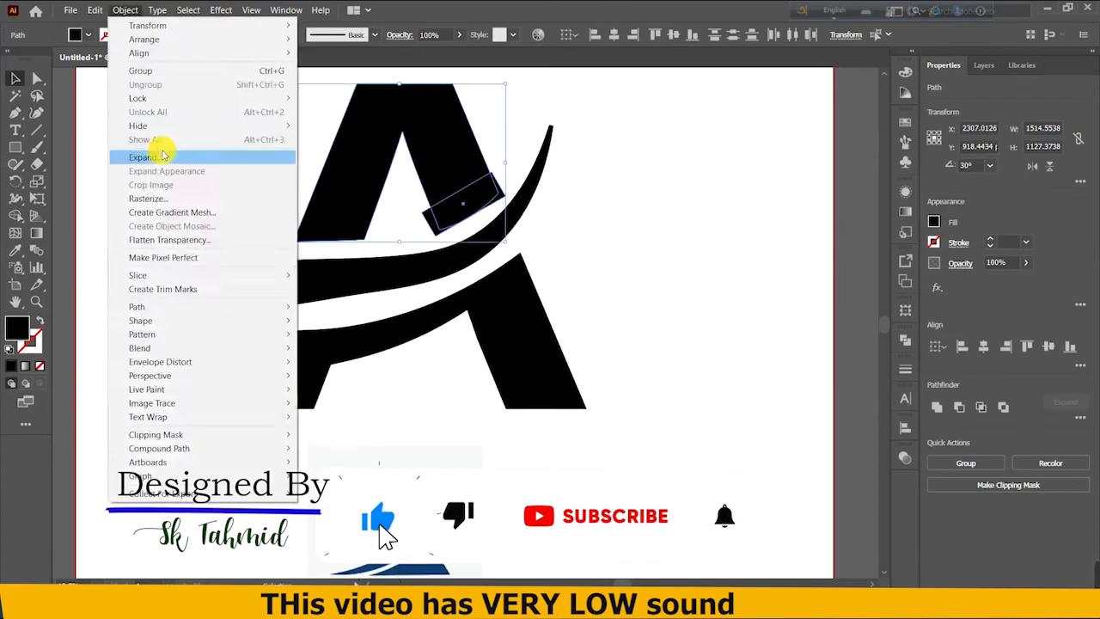
pyautogui.click(162, 155)
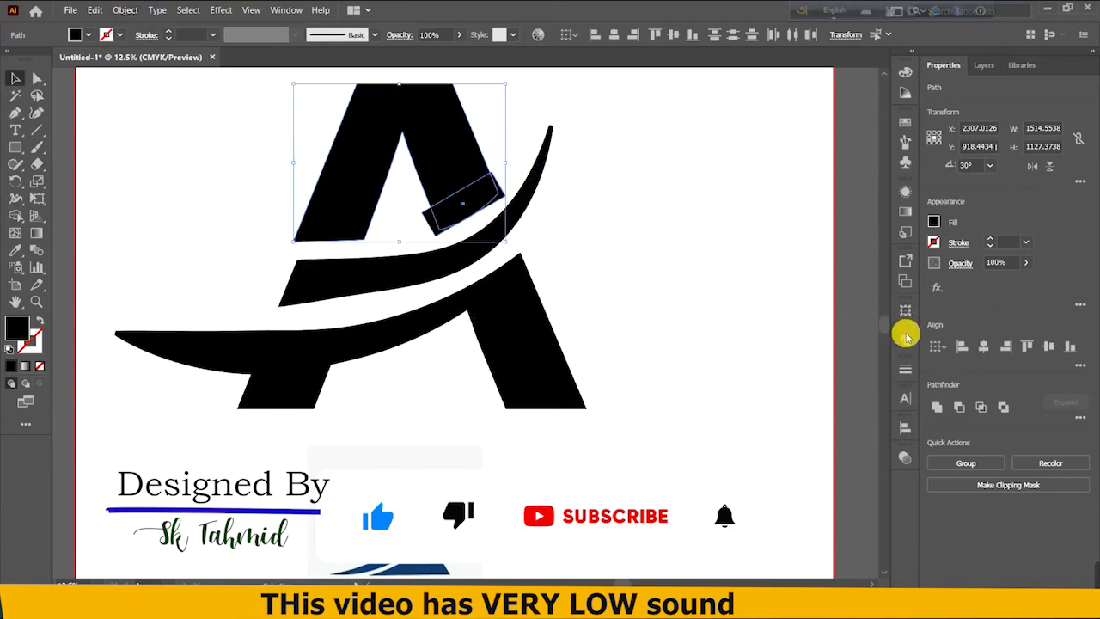
pyautogui.click(906, 337)
pyautogui.click(745, 400)
pyautogui.rightClick(452, 172)
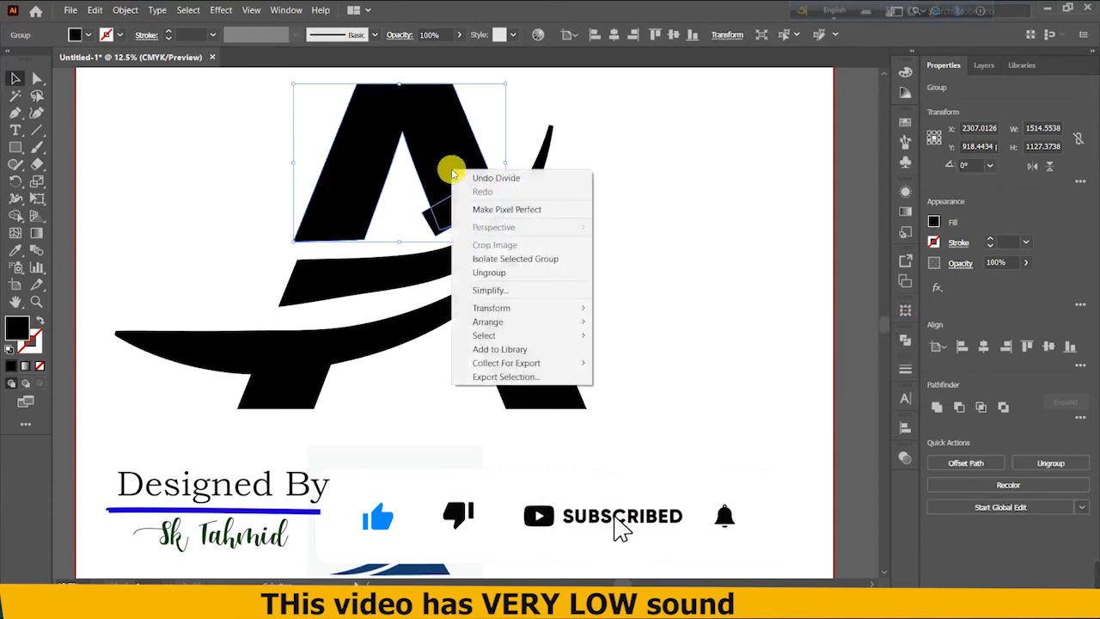
pyautogui.click(582, 261)
pyautogui.click(581, 261)
# Delete the leftover rectangle and leg fragments so the top piece's right leg ends in a straight slanted cut.
pyautogui.click(484, 209)
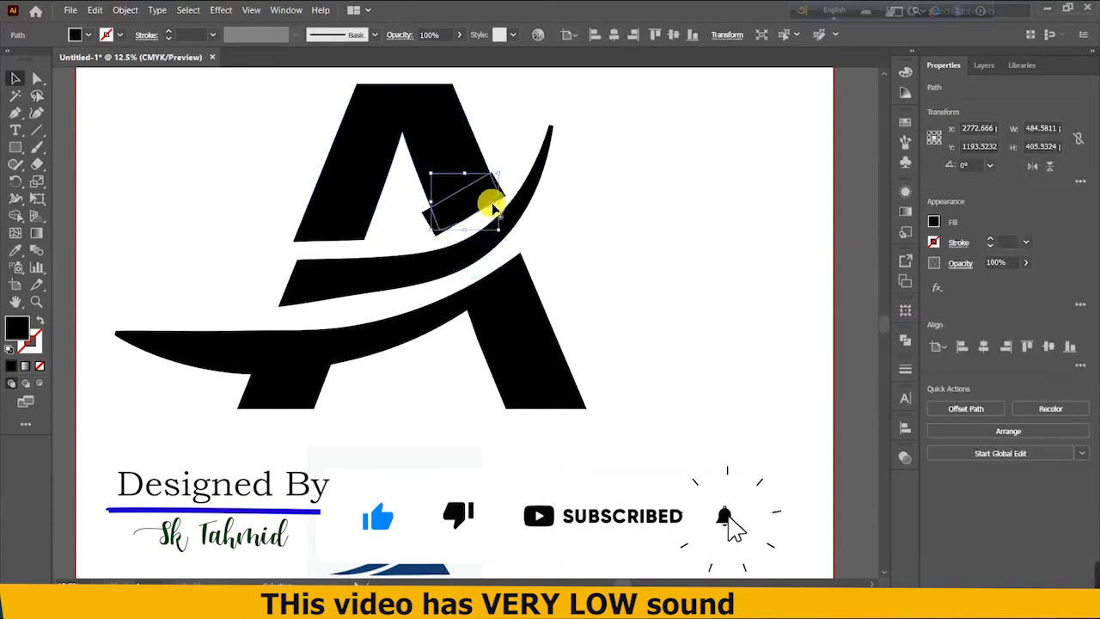
pyautogui.press('Delete')
pyautogui.click(502, 199)
pyautogui.press('Delete')
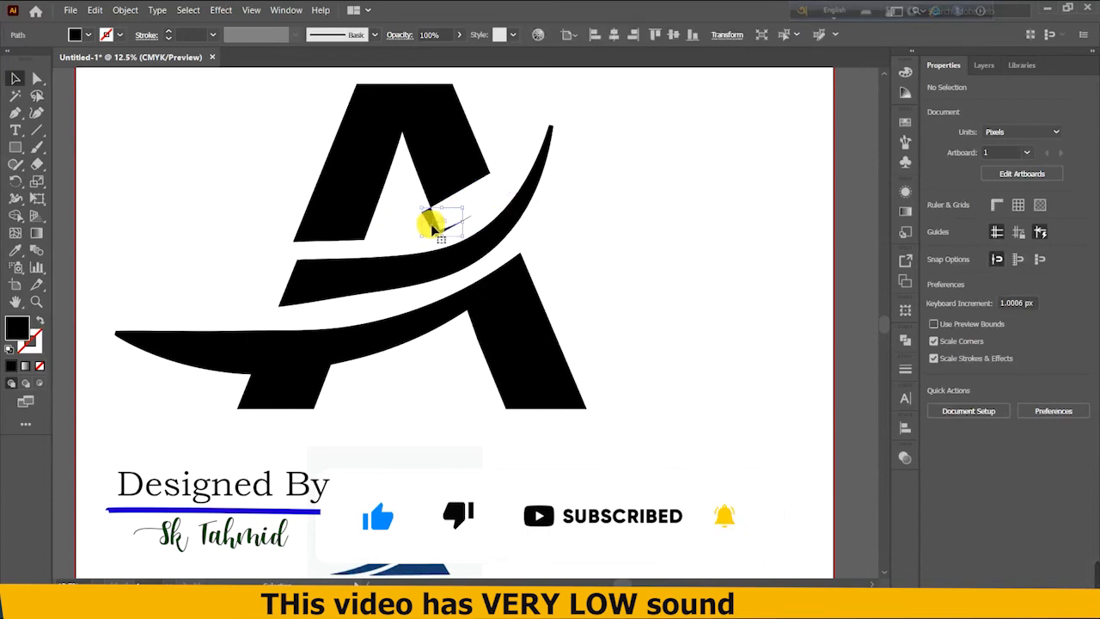
pyautogui.click(431, 224)
pyautogui.press('Delete')
pyautogui.click(464, 218)
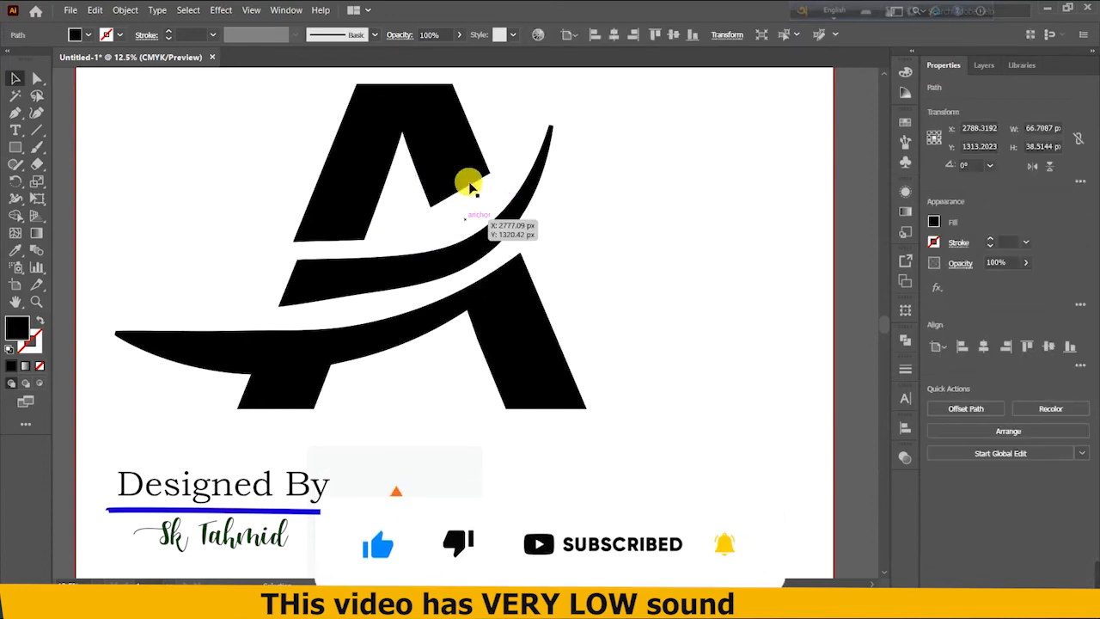
pyautogui.press('Delete')
# Move the trimmed top piece down until its left leg merges with the upper swoosh.
pyautogui.moveTo(442, 166)
pyautogui.mouseDown()
pyautogui.moveTo(444, 188)
pyautogui.moveTo(445, 178)
pyautogui.mouseUp()
pyautogui.click(617, 230)
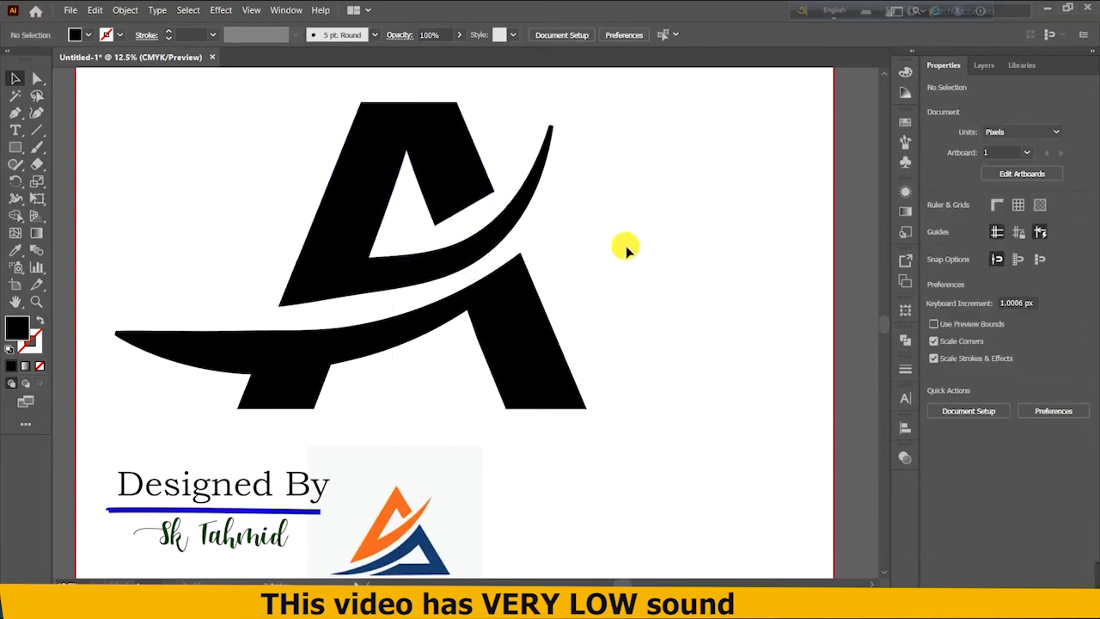
pyautogui.scroll(-1, 597, 301)
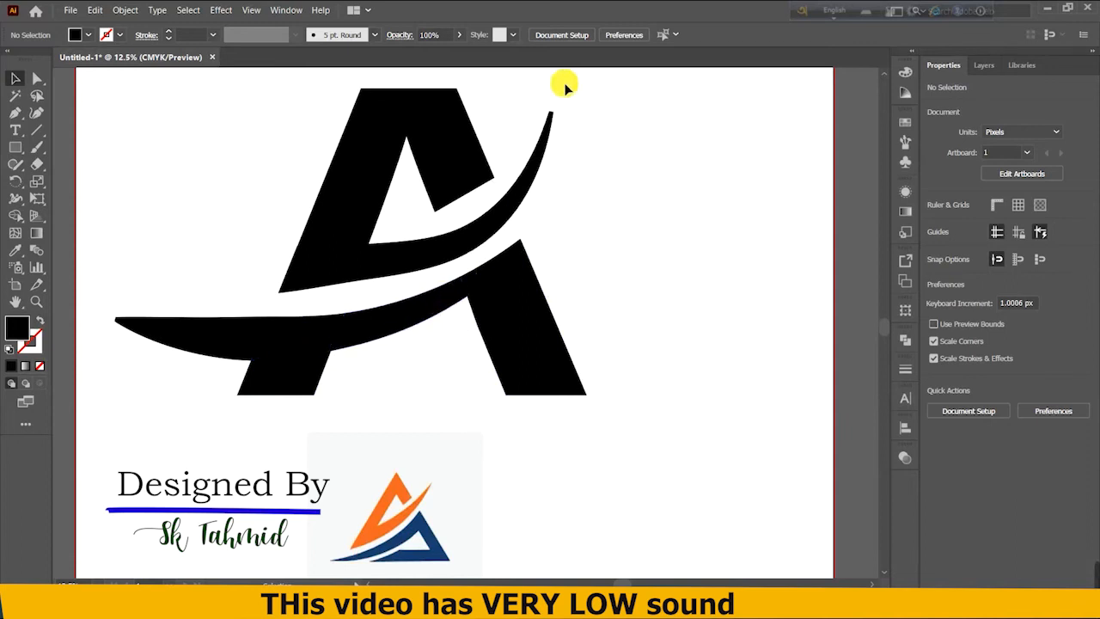
pyautogui.click(675, 204)
pyautogui.click(702, 180)
pyautogui.click(16, 78)
pyautogui.press('Delete')
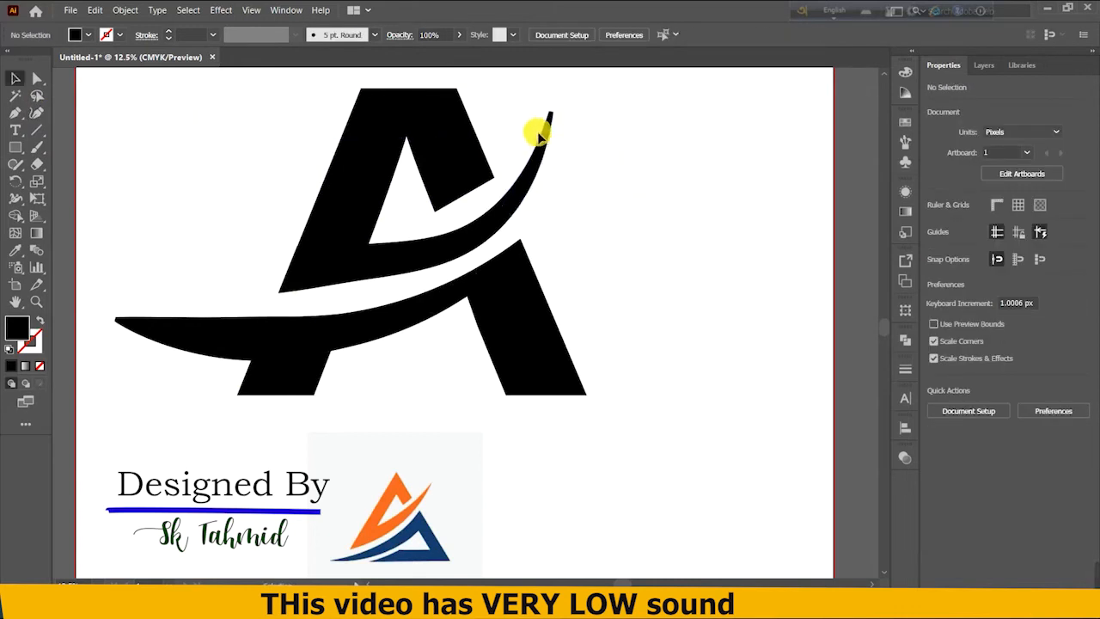
# Draw a small three-point curved path about 539 by 224 px beside the A with the Curvature tool.
pyautogui.click(36, 114)
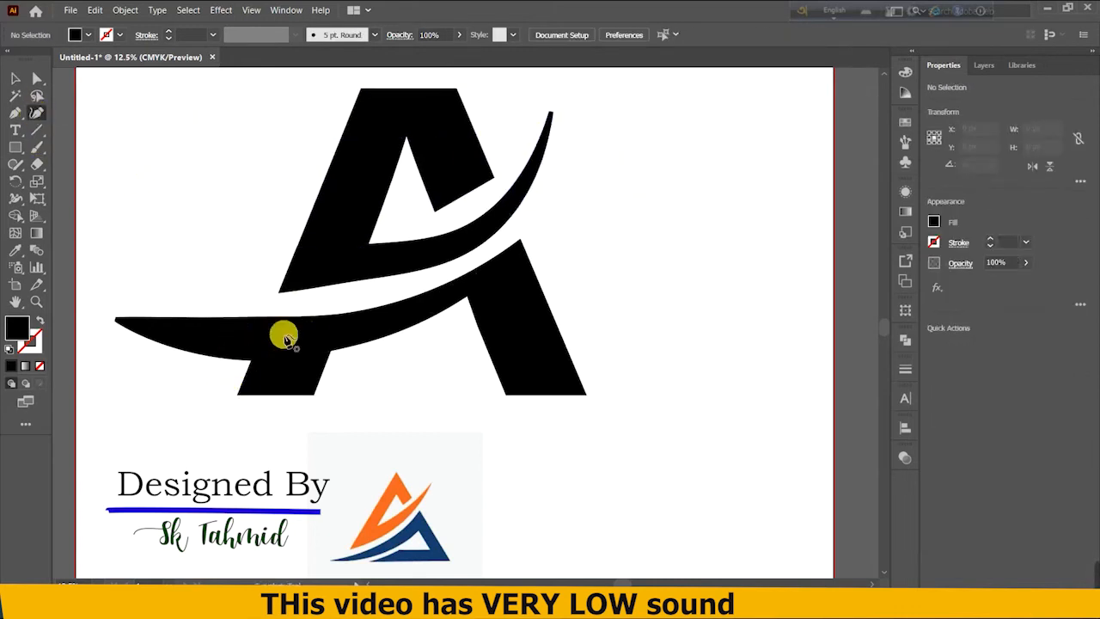
pyautogui.click(701, 181)
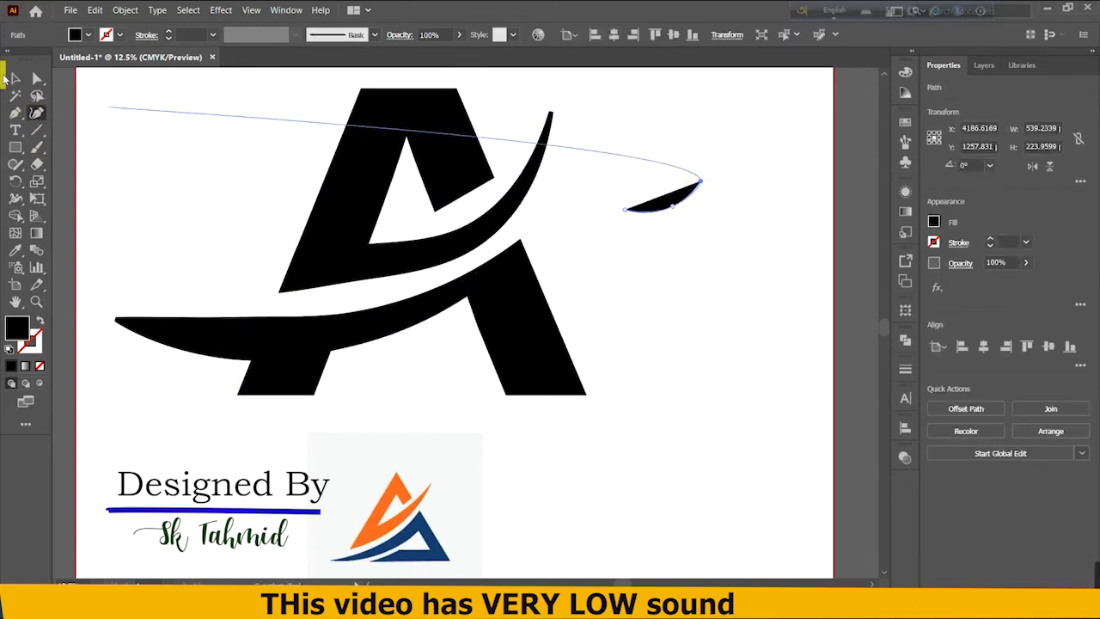
pyautogui.click(15, 78)
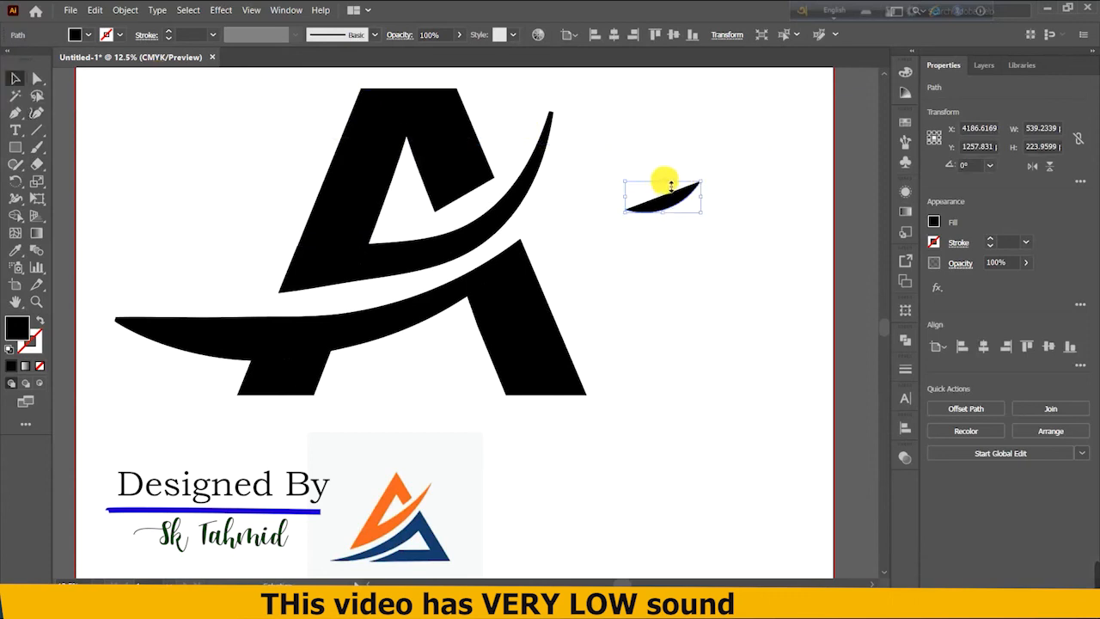
# Give the curve a 117 pt black stroke without fill, then rotate it and place it just below the A's left leg.
pyautogui.moveTo(666, 182)
pyautogui.mouseDown()
pyautogui.moveTo(669, 235)
pyautogui.moveTo(686, 184)
pyautogui.mouseUp()
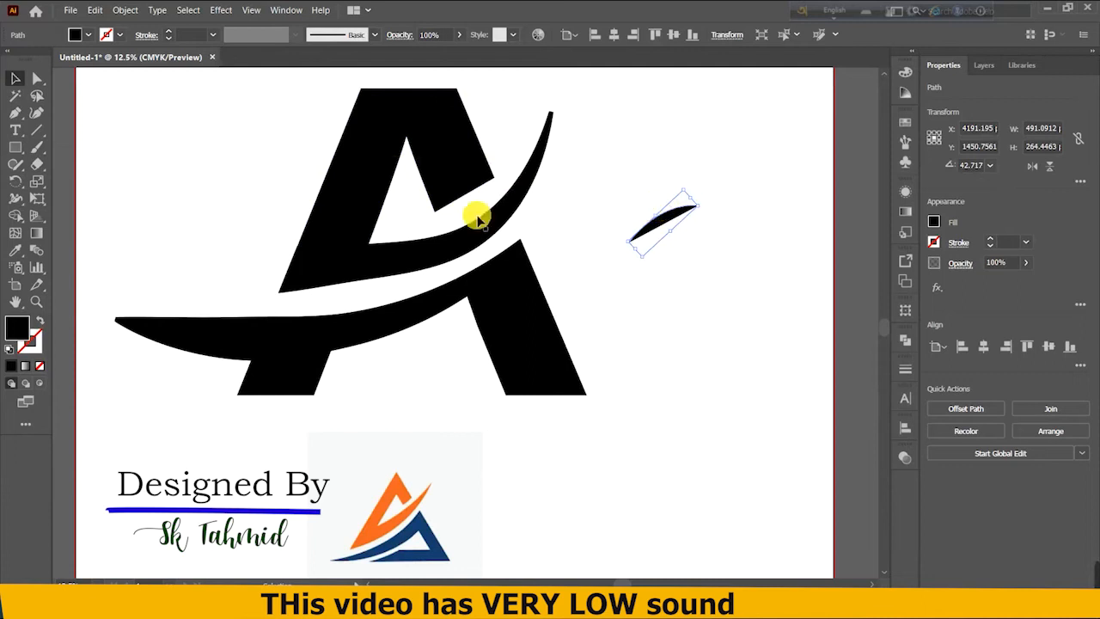
pyautogui.click(38, 317)
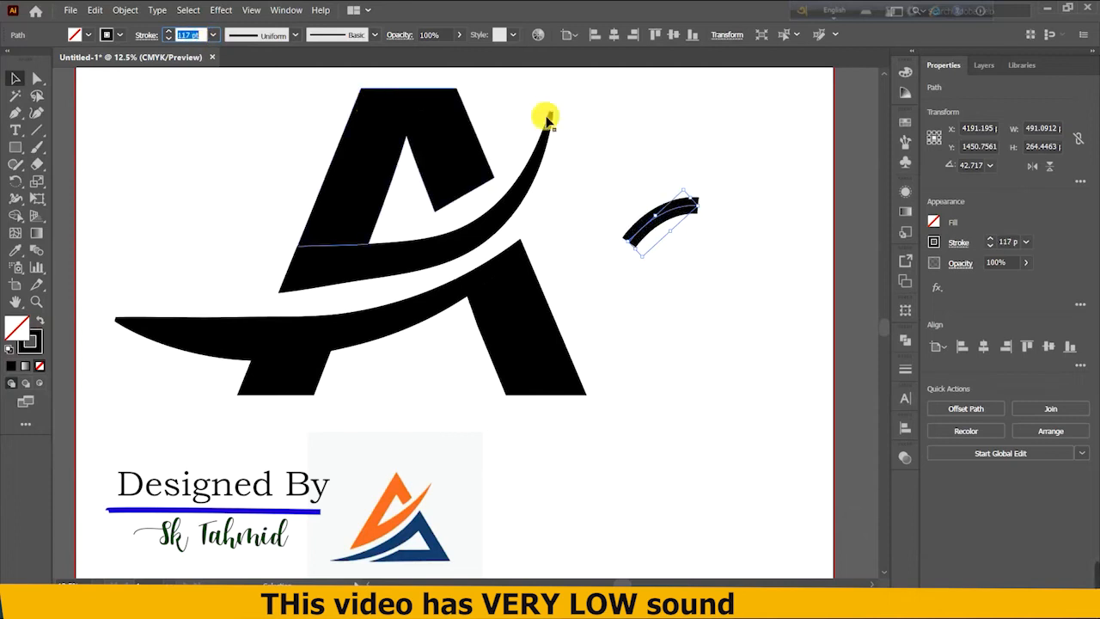
pyautogui.moveTo(703, 206)
pyautogui.mouseDown()
pyautogui.moveTo(581, 221)
pyautogui.moveTo(658, 233)
pyautogui.moveTo(334, 380)
pyautogui.moveTo(376, 406)
pyautogui.moveTo(349, 402)
pyautogui.mouseUp()
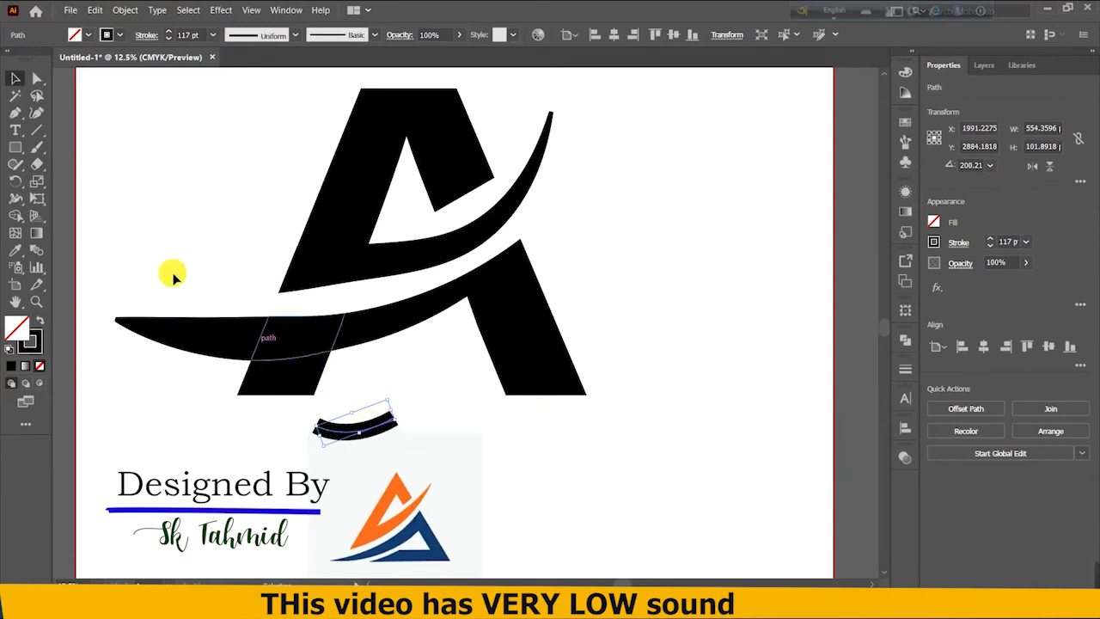
# Remove the A's left leg end that sticks out below the lower swoosh.
pyautogui.click(36, 130)
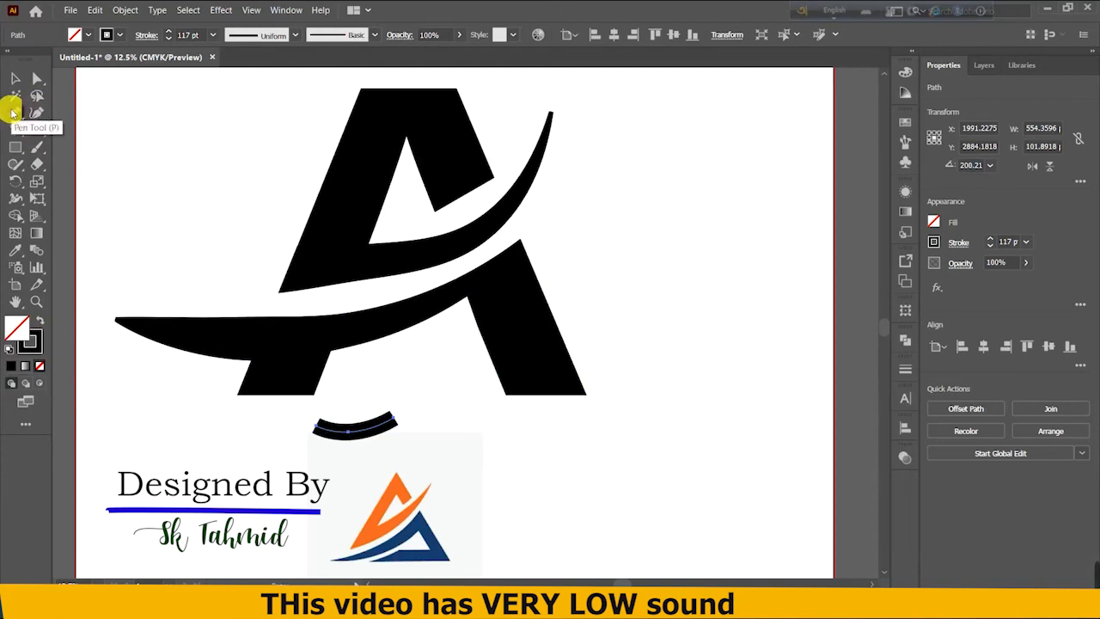
pyautogui.click(13, 113)
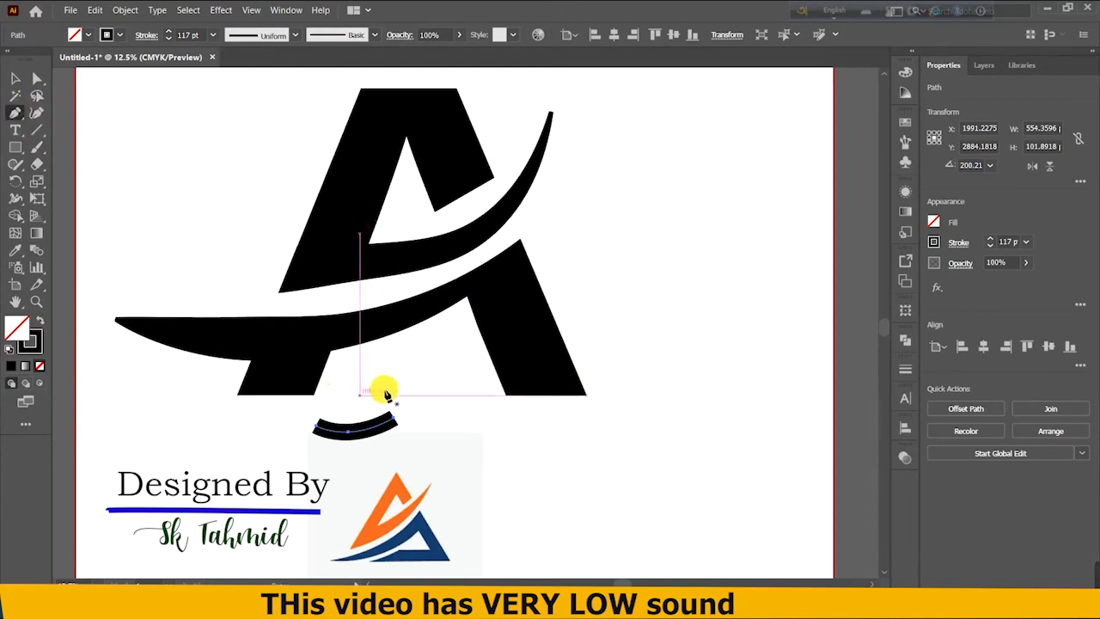
pyautogui.click(13, 80)
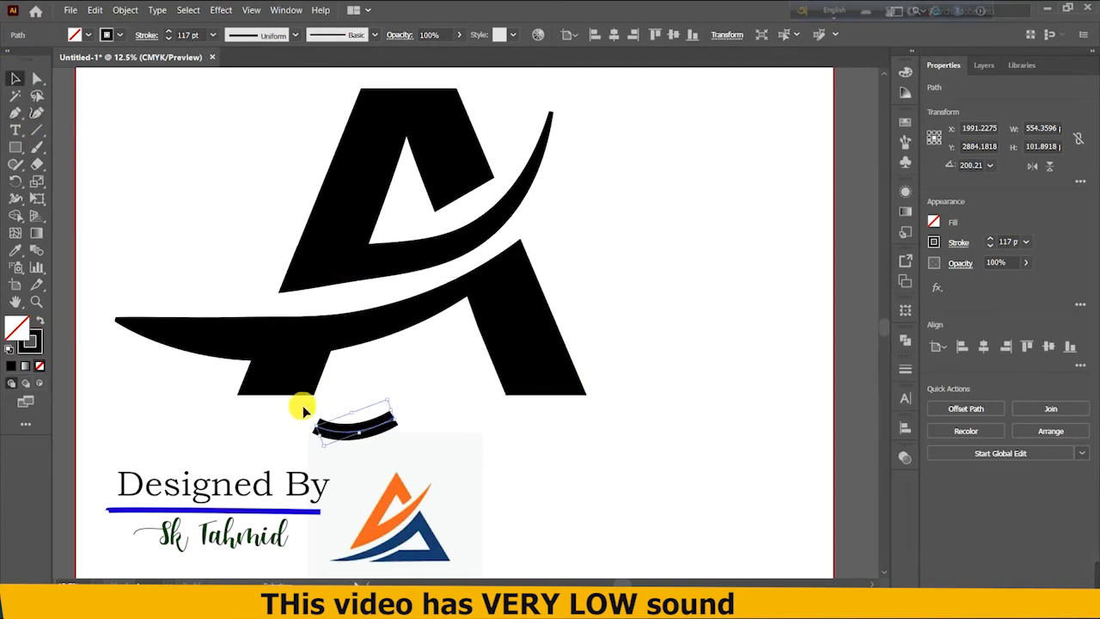
pyautogui.moveTo(233, 351); pyautogui.dragTo(295, 392)
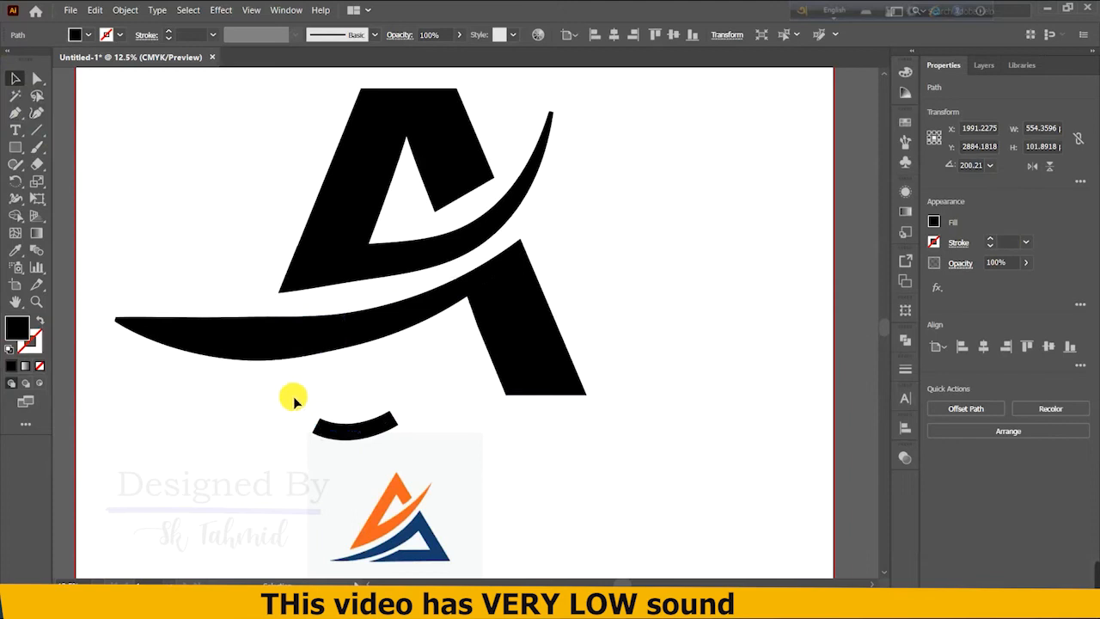
# Draw a black rectangle about 1365 by 317 px as a horizontal bar running from the right leg's foot.
pyautogui.click(12, 112)
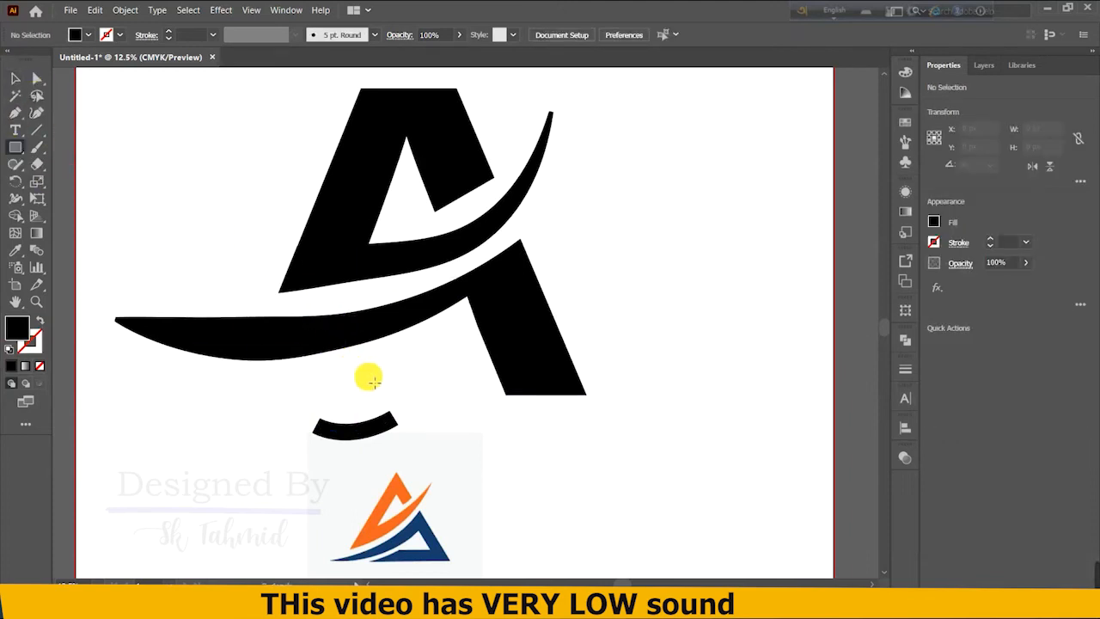
pyautogui.moveTo(369, 370); pyautogui.dragTo(560, 393)
pyautogui.moveTo(464, 370)
pyautogui.mouseDown()
pyautogui.moveTo(462, 318)
pyautogui.moveTo(464, 352)
pyautogui.mouseUp()
pyautogui.moveTo(369, 373)
pyautogui.mouseDown()
pyautogui.moveTo(290, 380)
pyautogui.moveTo(369, 377)
pyautogui.mouseUp()
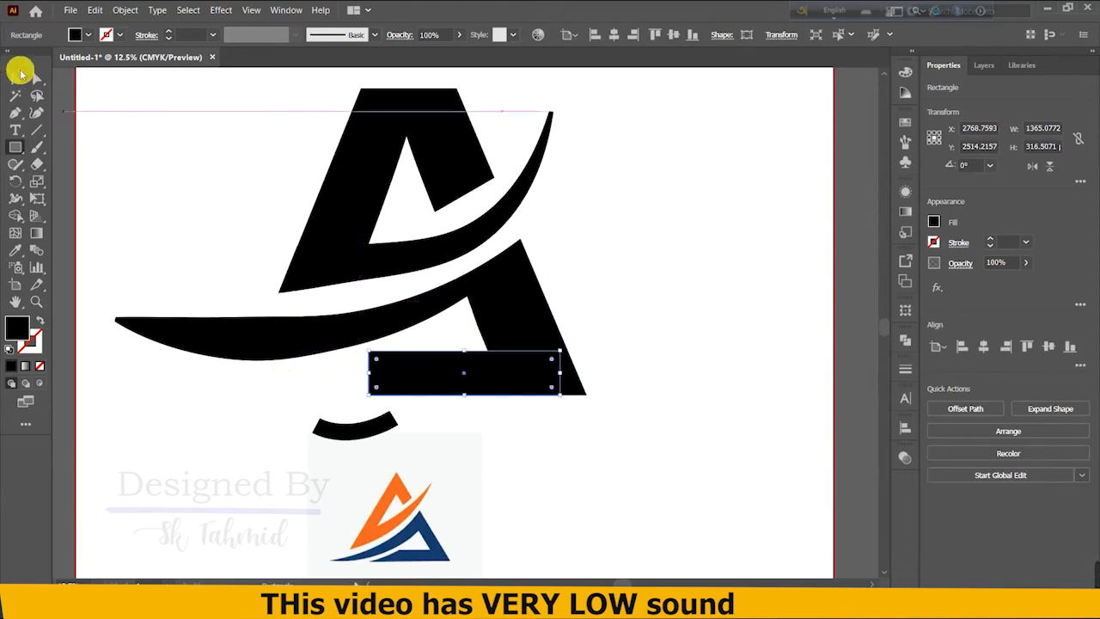
pyautogui.click(17, 78)
pyautogui.click(616, 218)
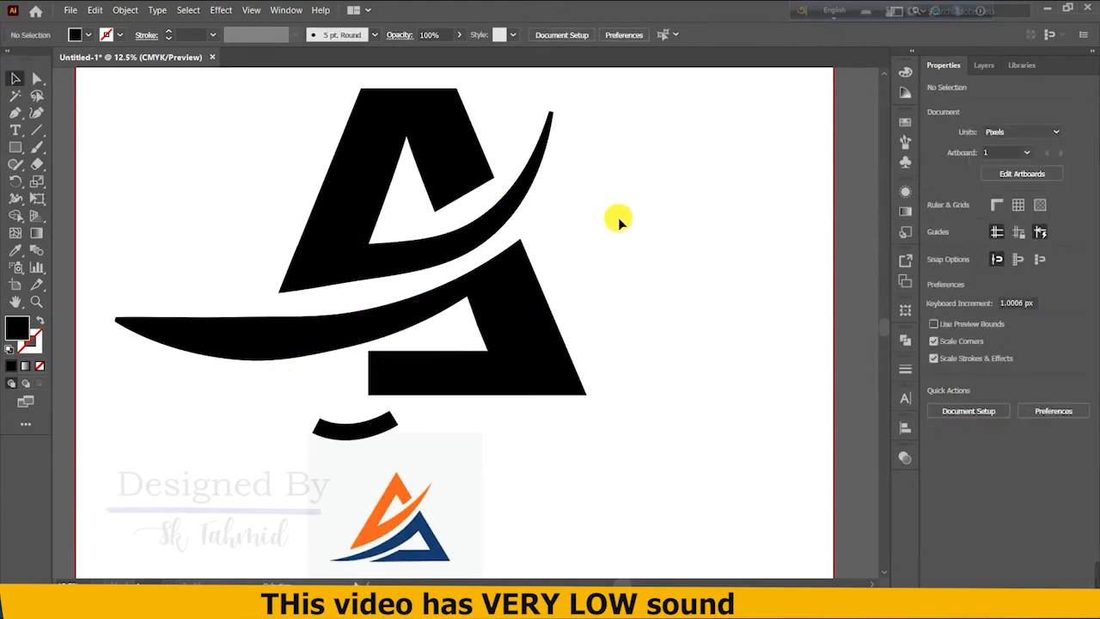
# Place the curve under the lower swoosh, enlarged to about 670 by 421 px and rotated 222.34°, and slide the bar's end over it.
pyautogui.moveTo(386, 422); pyautogui.dragTo(396, 344)
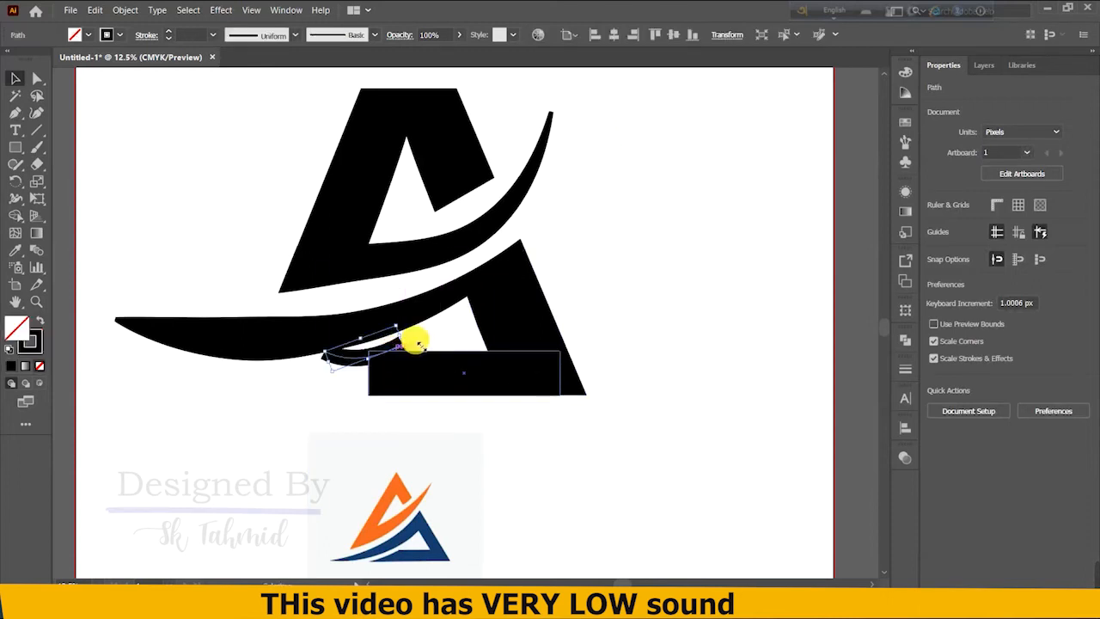
pyautogui.click(440, 439)
pyautogui.click(366, 364)
pyautogui.moveTo(401, 325)
pyautogui.mouseDown()
pyautogui.moveTo(327, 386)
pyautogui.moveTo(332, 373)
pyautogui.moveTo(265, 381)
pyautogui.moveTo(421, 368)
pyautogui.moveTo(409, 338)
pyautogui.mouseUp()
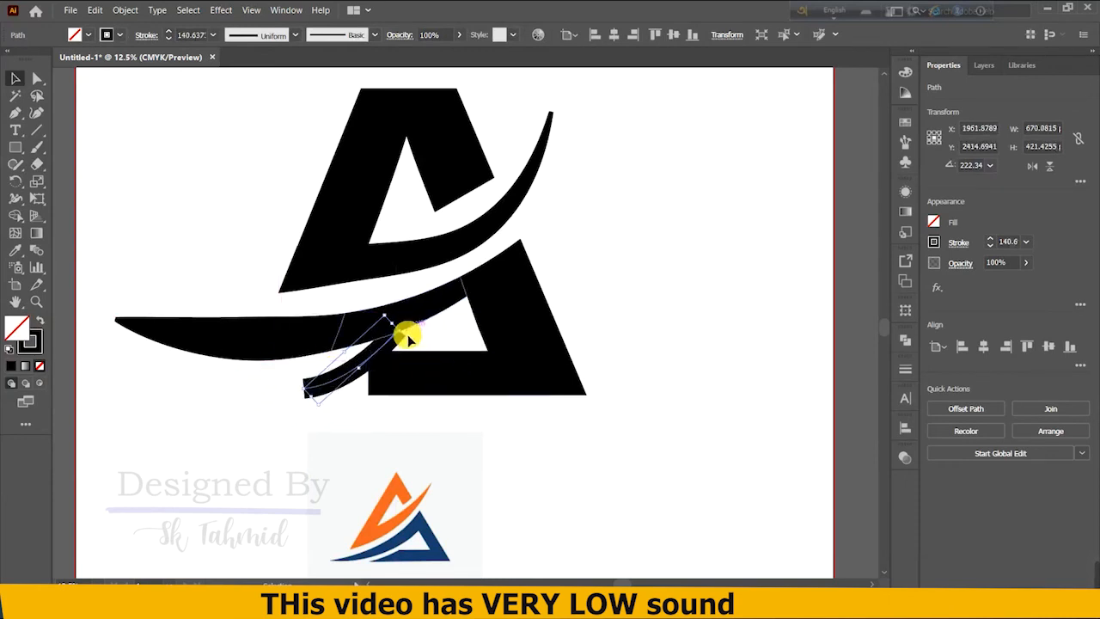
pyautogui.moveTo(378, 376); pyautogui.dragTo(327, 375)
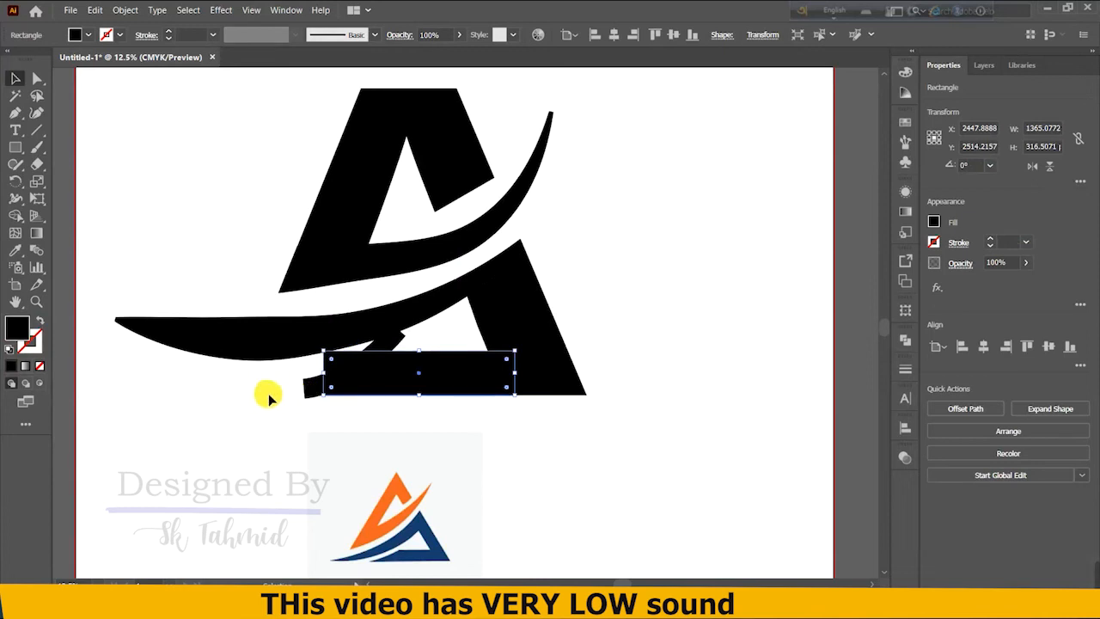
# Select the curve and the horizontal bar together, expand them into filled shapes, and divide them where they overlap with Pathfinder.
pyautogui.keyDown('shift'); pyautogui.click(379, 378); pyautogui.keyUp('shift')
pyautogui.rightClick(379, 378)
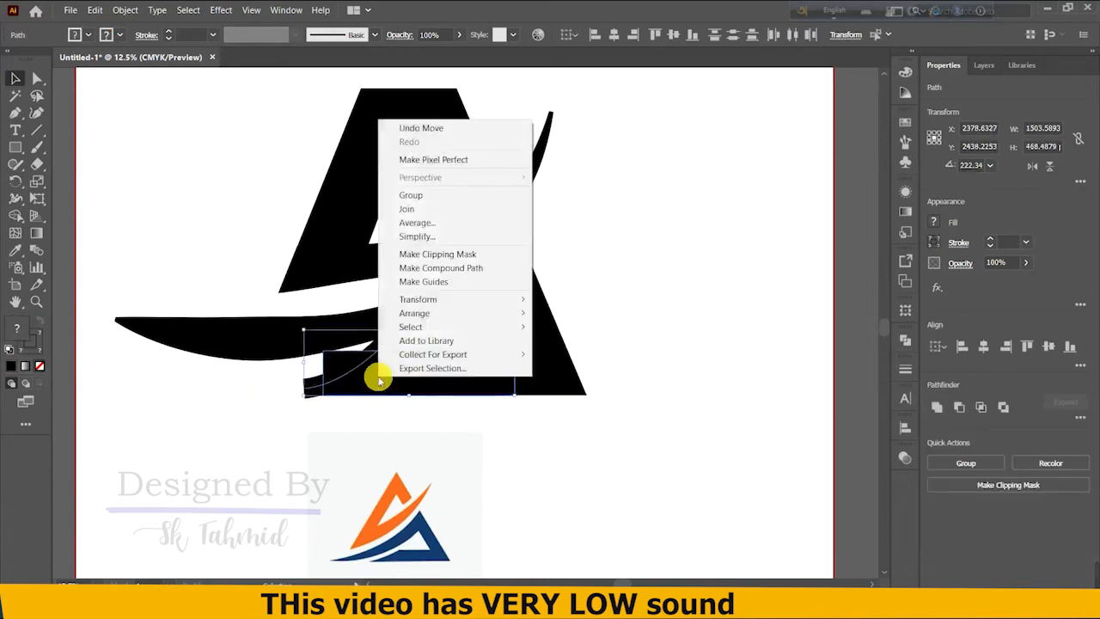
pyautogui.click(125, 10)
pyautogui.click(158, 154)
pyautogui.click(520, 384)
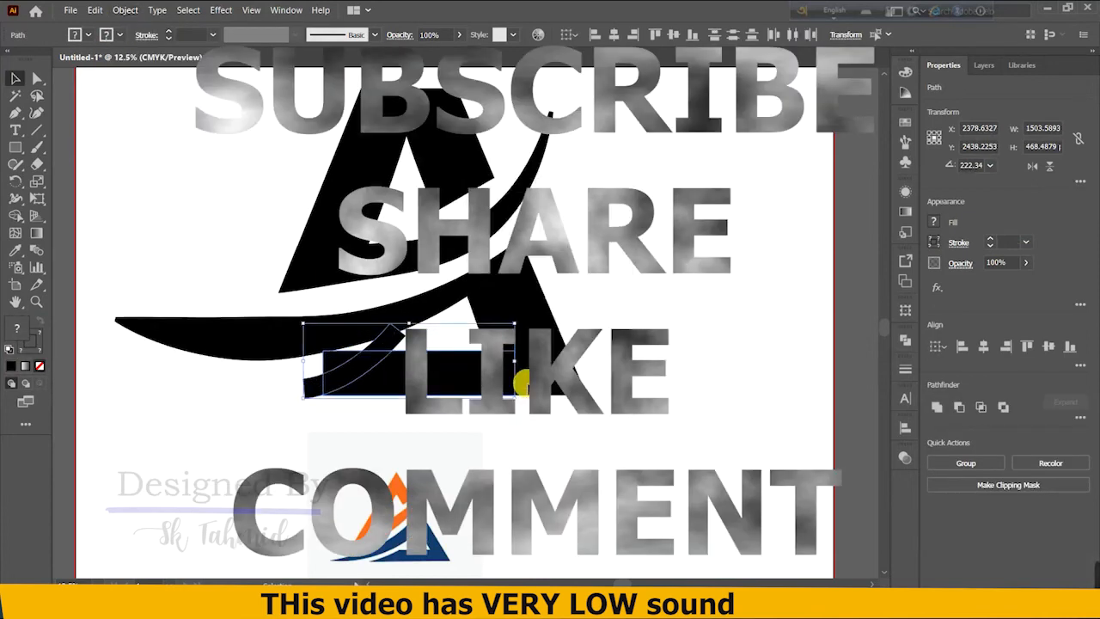
pyautogui.click(905, 341)
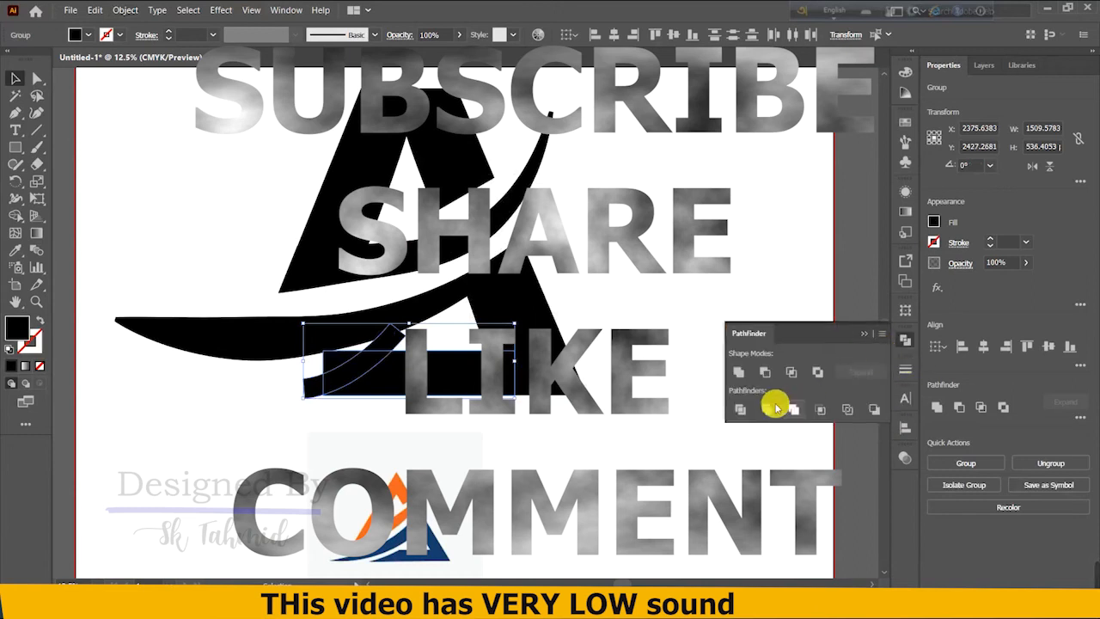
pyautogui.click(768, 401)
pyautogui.click(864, 336)
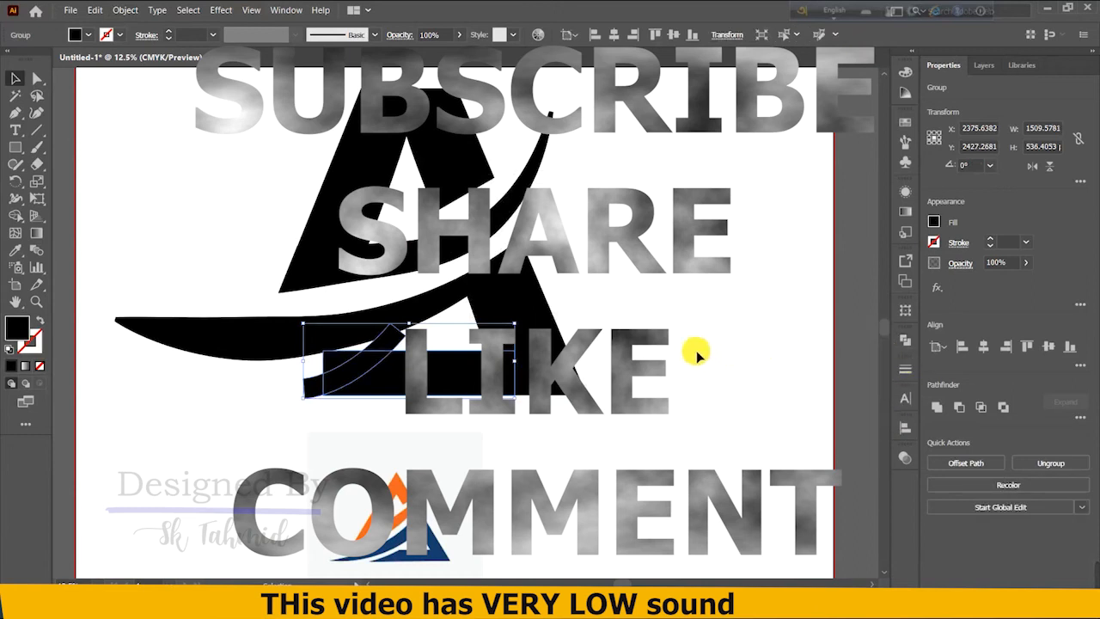
# Undo the division and expansion of the curve and the horizontal bar.
pyautogui.click(692, 326)
pyautogui.click(357, 372)
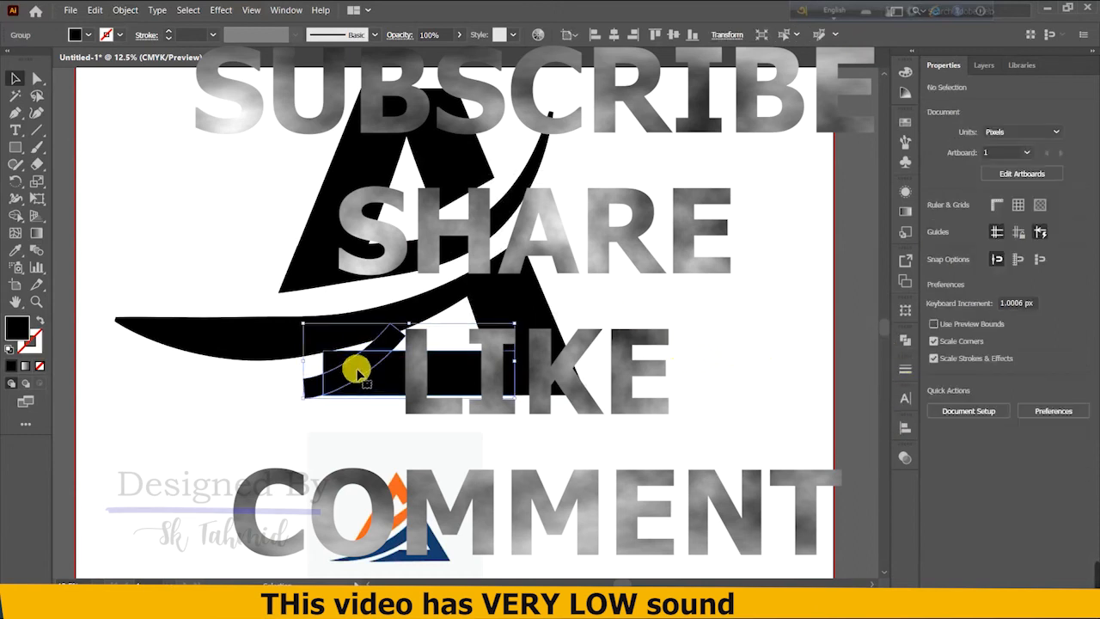
pyautogui.hotkey('ctrl', 'shift', 'g')
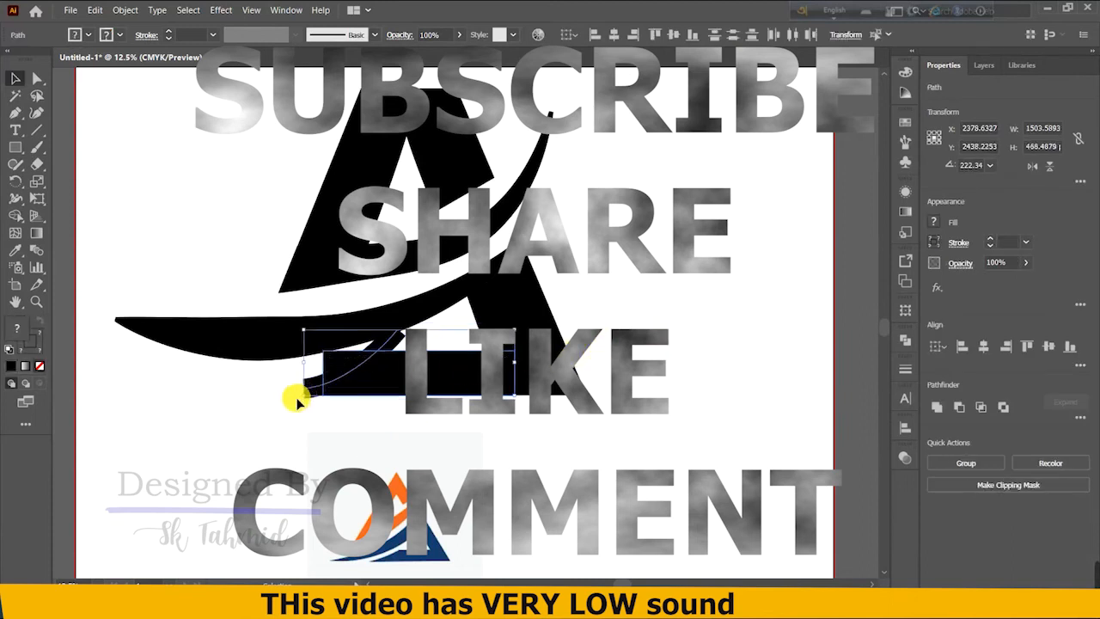
# Rotate the curve under the lower swoosh to 210.90° and place it across the horizontal bar's left end.
pyautogui.click(306, 442)
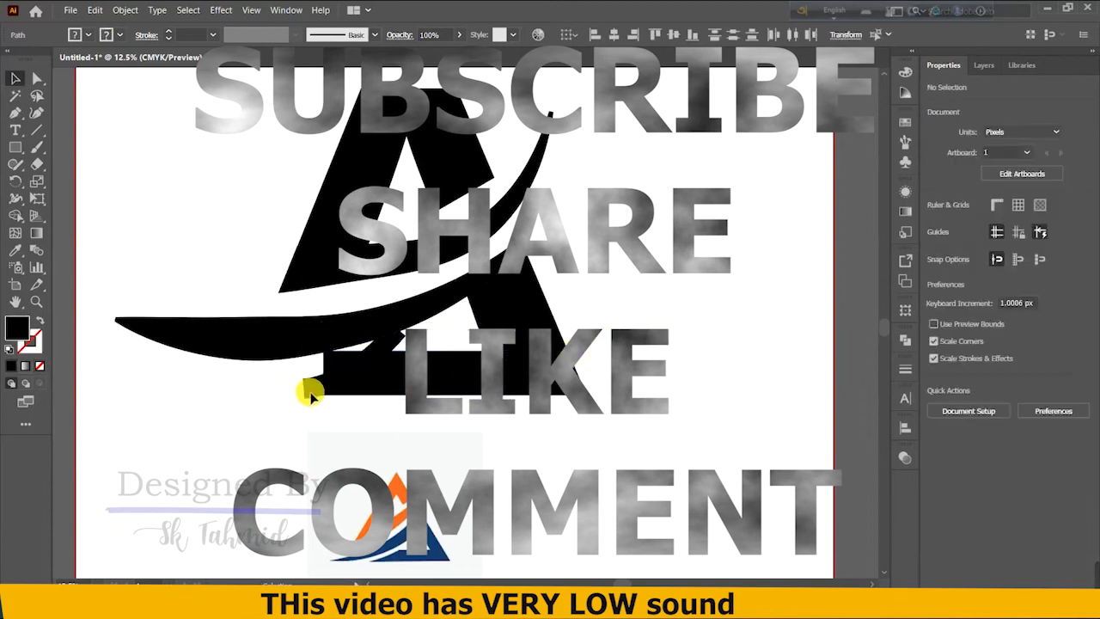
pyautogui.click(312, 390)
pyautogui.moveTo(311, 391)
pyautogui.mouseDown()
pyautogui.moveTo(299, 380)
pyautogui.moveTo(362, 379)
pyautogui.mouseUp()
# Select the curve and the horizontal bar together and expand their fill and stroke into filled shapes.
pyautogui.keyDown('shift'); pyautogui.click(409, 395); pyautogui.keyUp('shift')
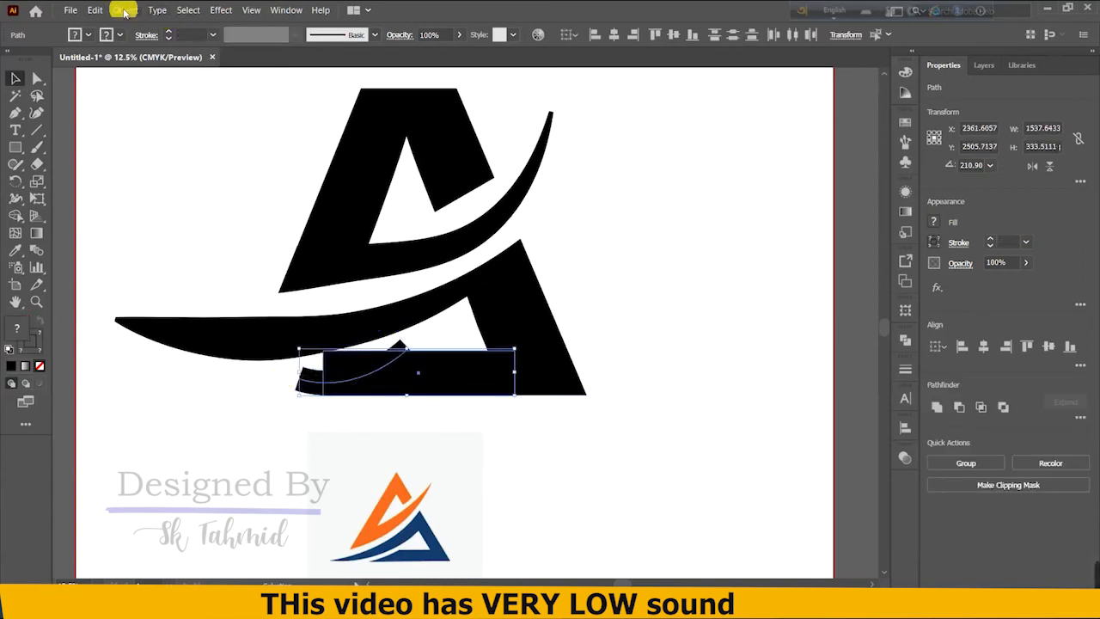
pyautogui.click(125, 10)
pyautogui.click(169, 157)
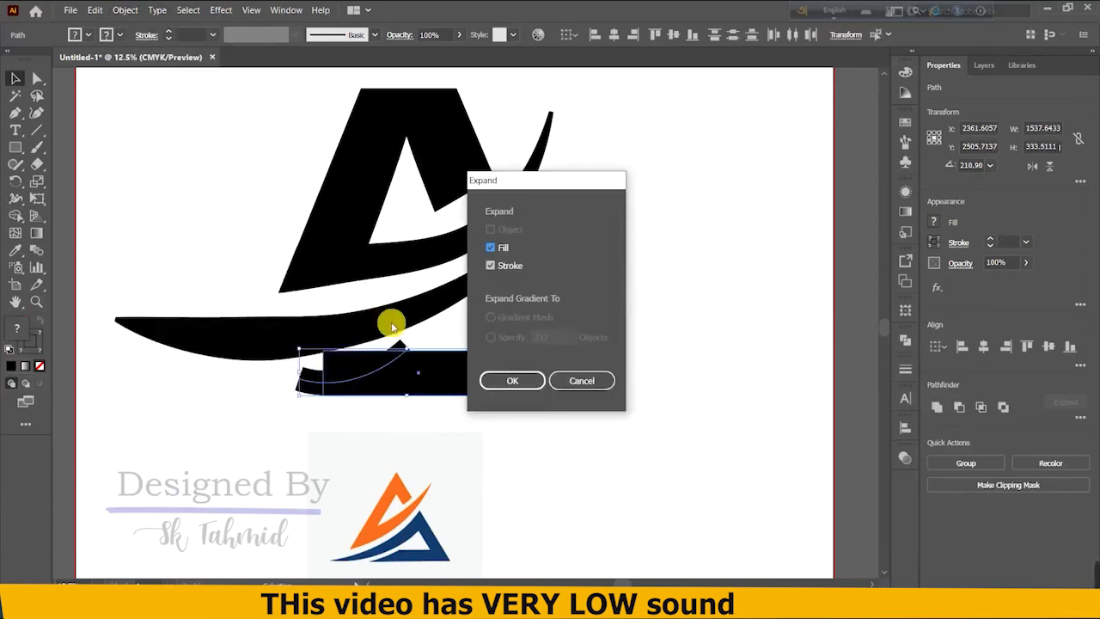
pyautogui.click(528, 378)
# Divide the expanded curve and bar where they overlap with Pathfinder and ungroup the resulting pieces.
pyautogui.click(905, 342)
pyautogui.click(736, 405)
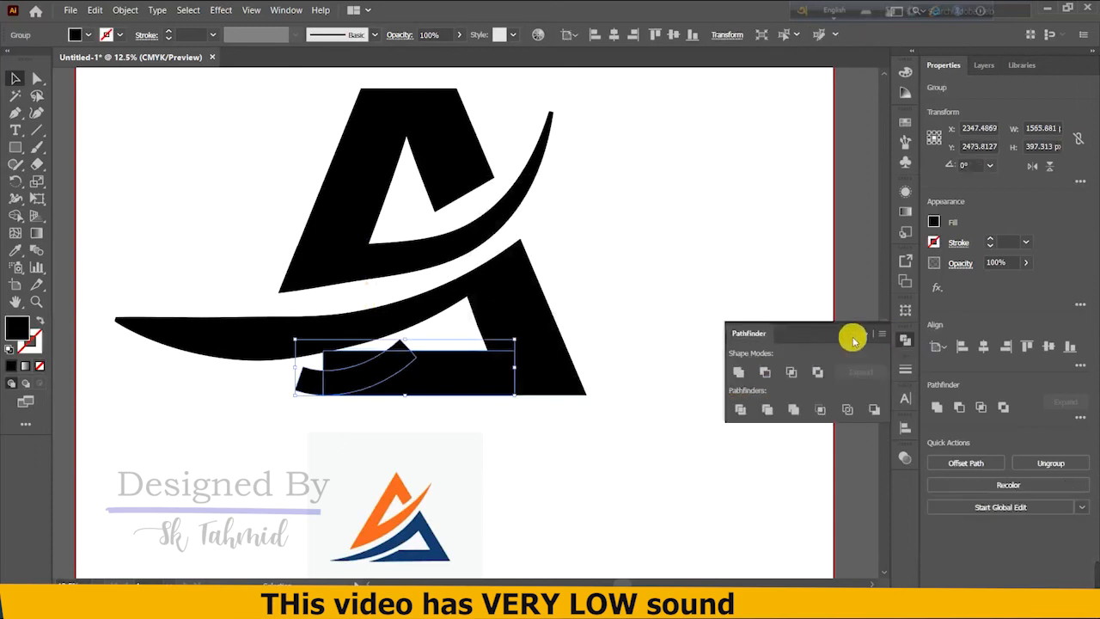
pyautogui.rightClick(464, 378)
pyautogui.click(520, 263)
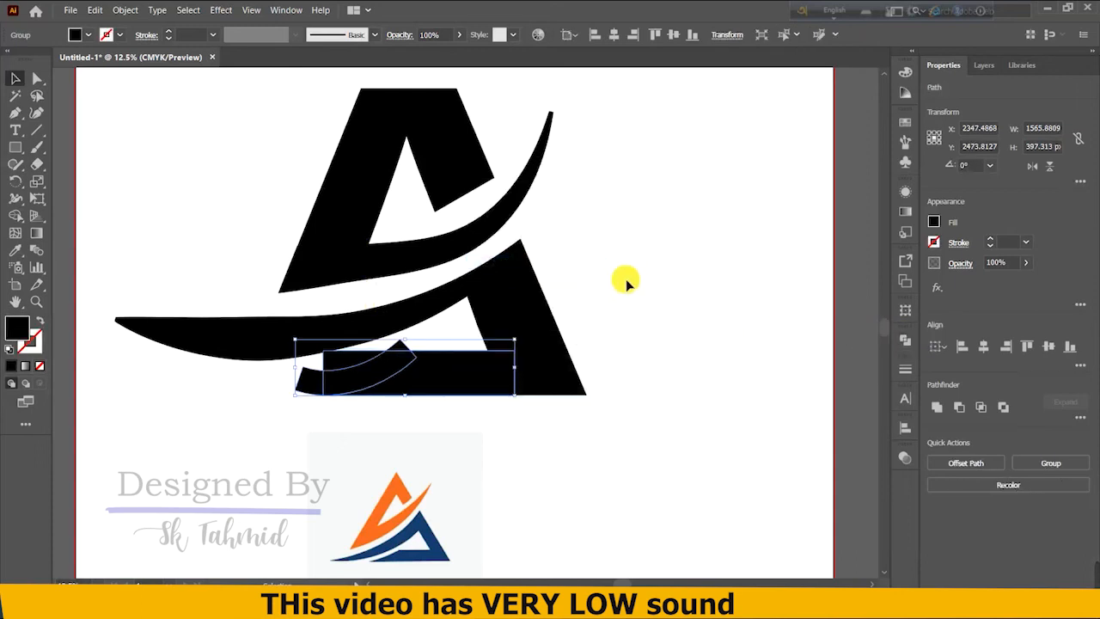
# Delete the cut-off pieces around the bar's left end, then undo back to the undivided curve and bar.
pyautogui.click(349, 355)
pyautogui.click(398, 352)
pyautogui.press('Delete')
pyautogui.click(398, 352)
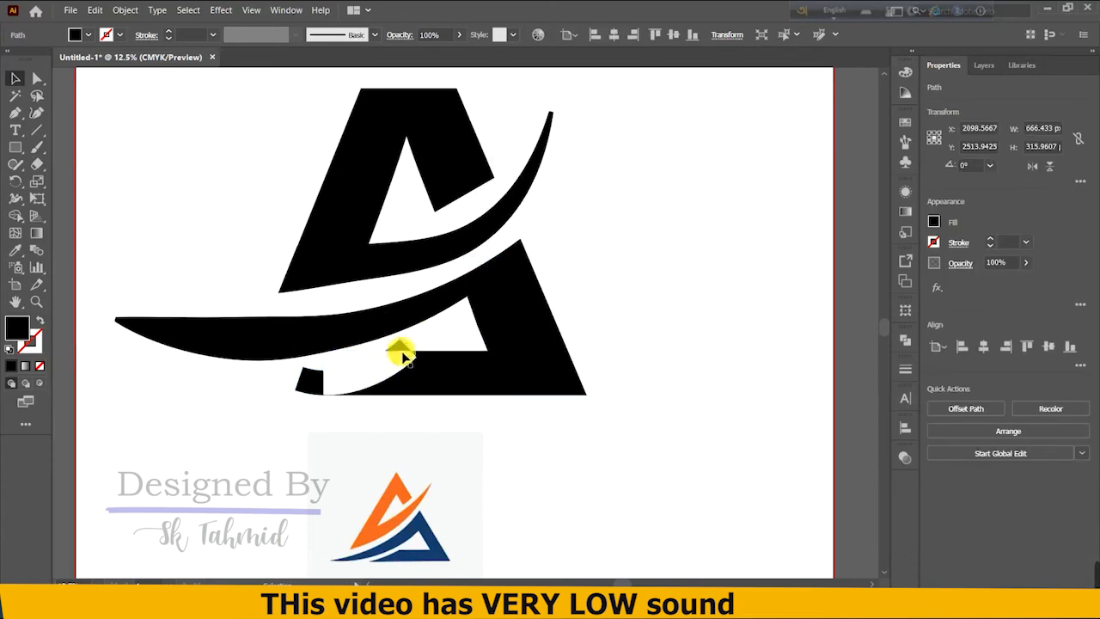
pyautogui.press('Delete')
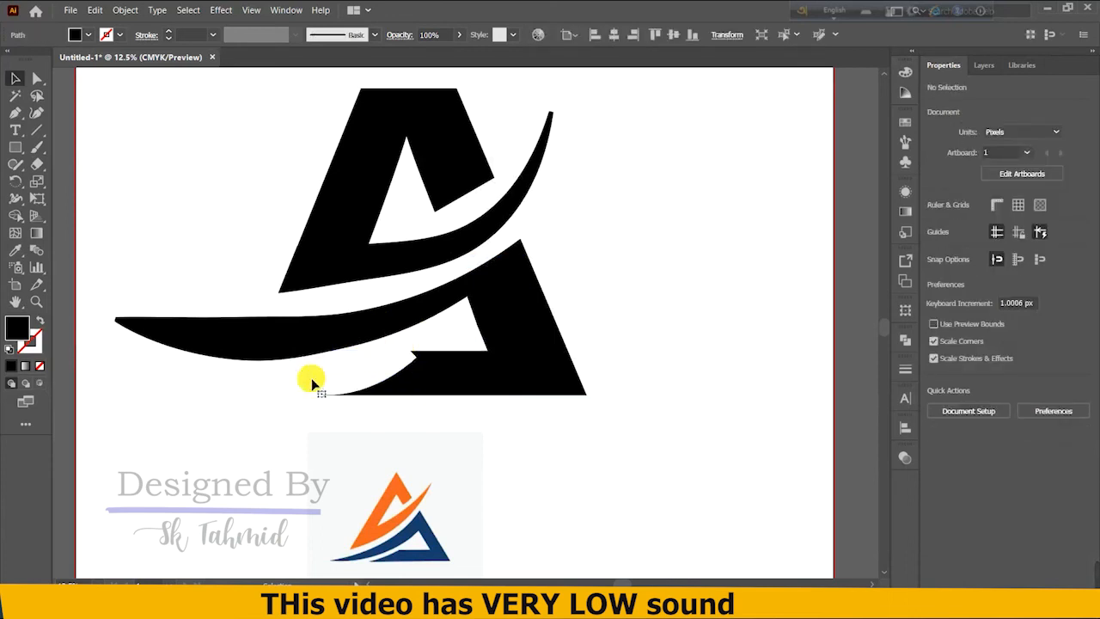
pyautogui.hotkey('ctrl', 'z')
pyautogui.hotkey('ctrl', 'z')
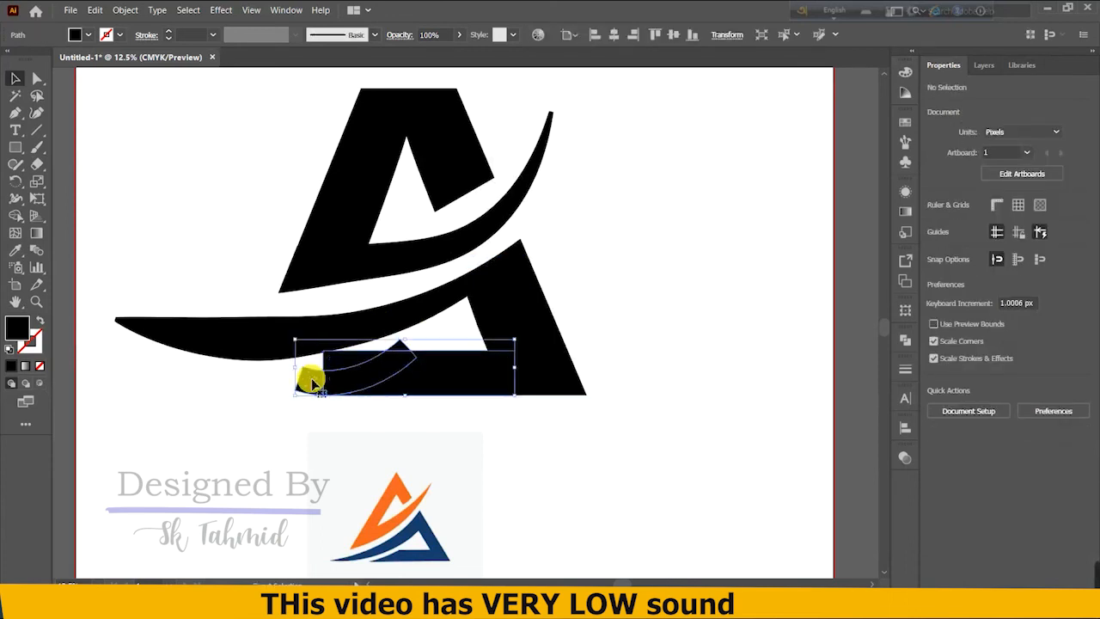
# Enlarge the filled curve to about 1830 by 680 px, slide it over the bar's left end and make the bar thinner.
pyautogui.click(611, 325)
pyautogui.click(406, 347)
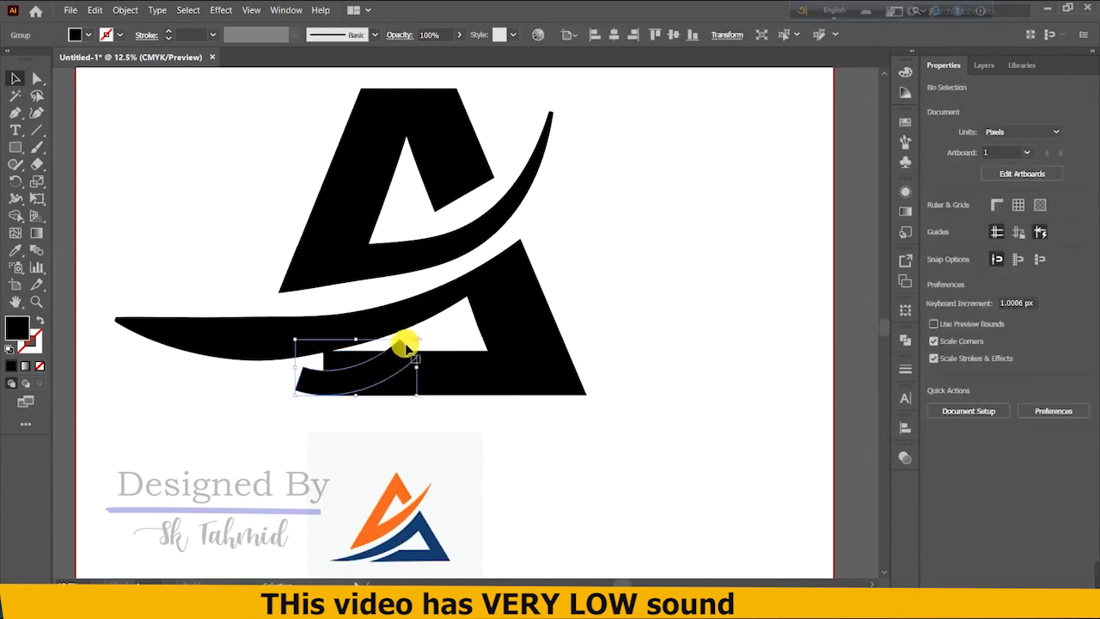
pyautogui.moveTo(417, 339); pyautogui.dragTo(461, 317)
pyautogui.moveTo(297, 397); pyautogui.dragTo(206, 412)
pyautogui.moveTo(460, 316)
pyautogui.mouseDown()
pyautogui.moveTo(466, 329)
pyautogui.moveTo(464, 320)
pyautogui.mouseUp()
pyautogui.moveTo(410, 343); pyautogui.dragTo(371, 359)
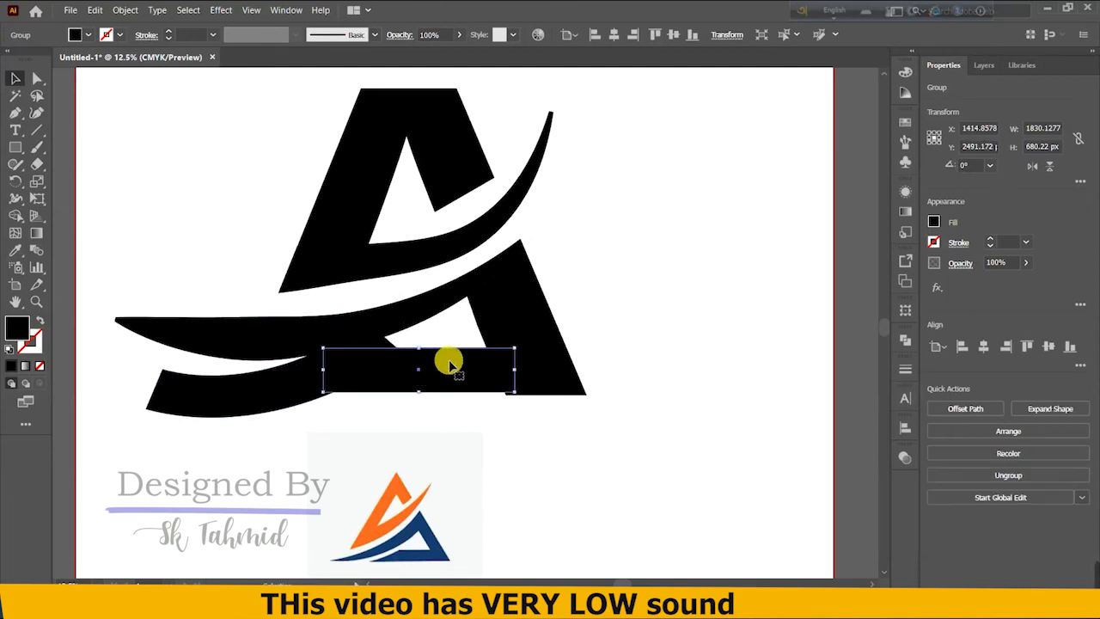
pyautogui.moveTo(450, 362); pyautogui.dragTo(462, 368)
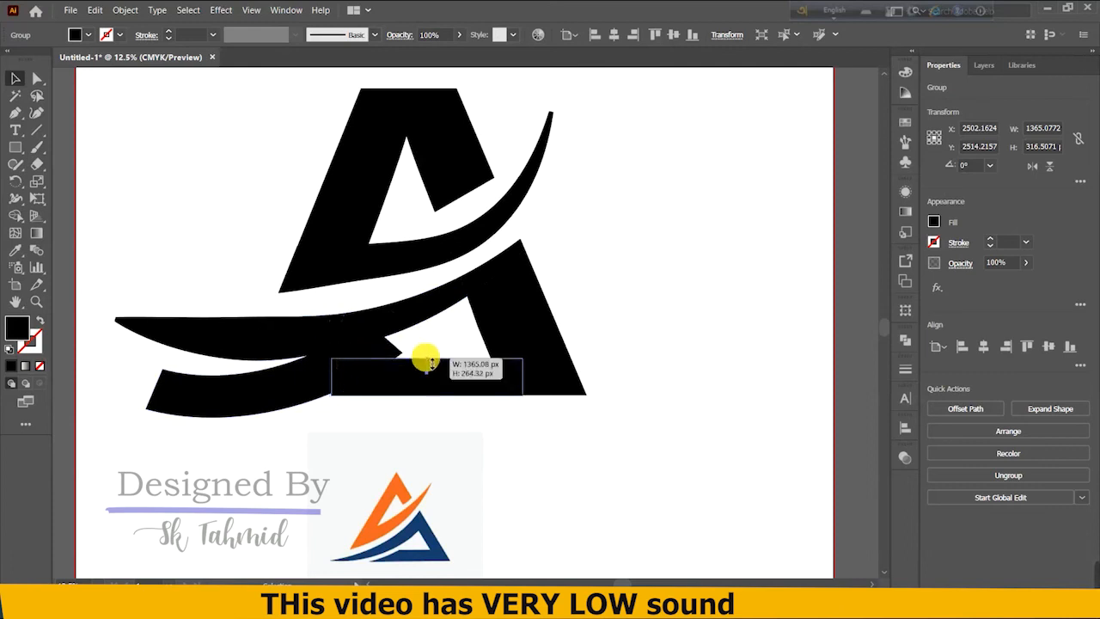
pyautogui.moveTo(430, 361); pyautogui.dragTo(404, 353)
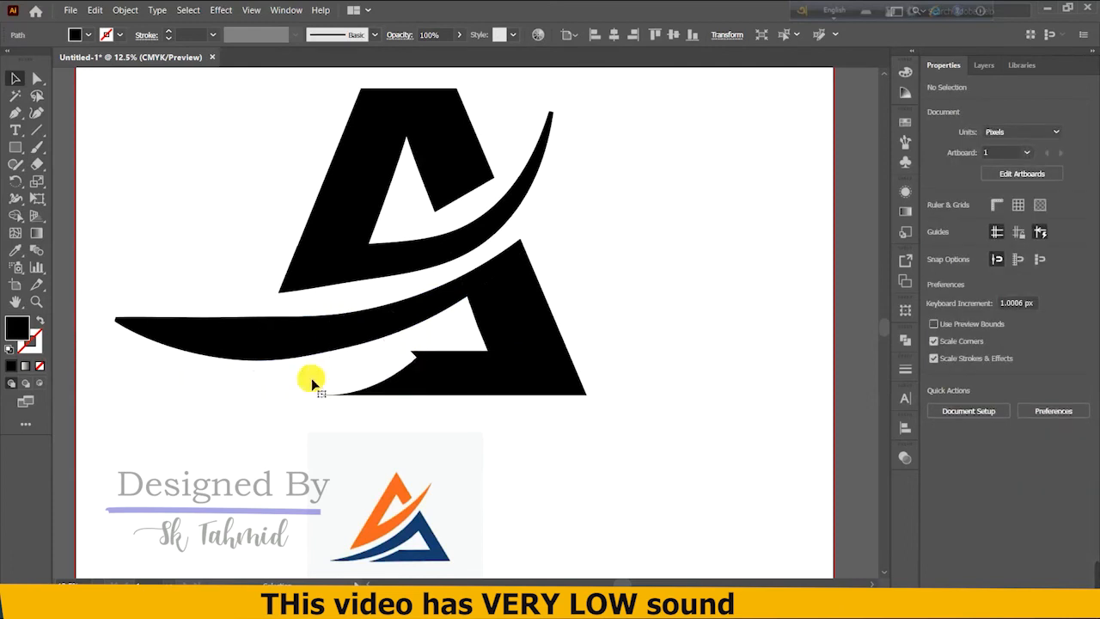
# Undo the division of the curve and bar, and enlarge the filled curve to about 1830 by 680 px.
pyautogui.click(311, 379)
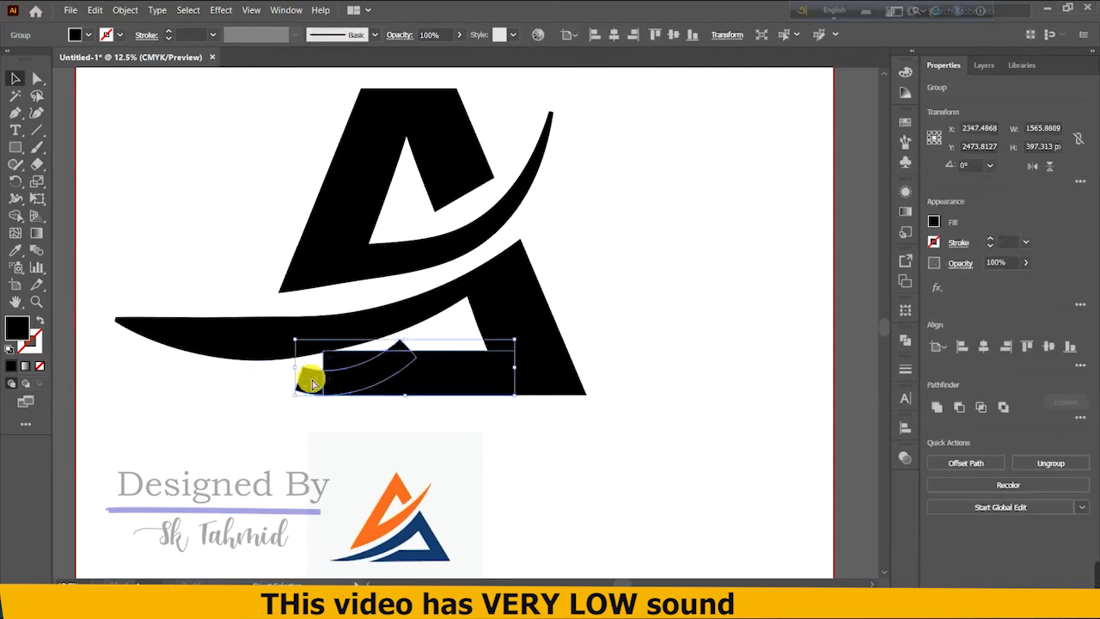
pyautogui.hotkey('ctrl', 'shift', 'g')
pyautogui.click(610, 321)
pyautogui.click(405, 348)
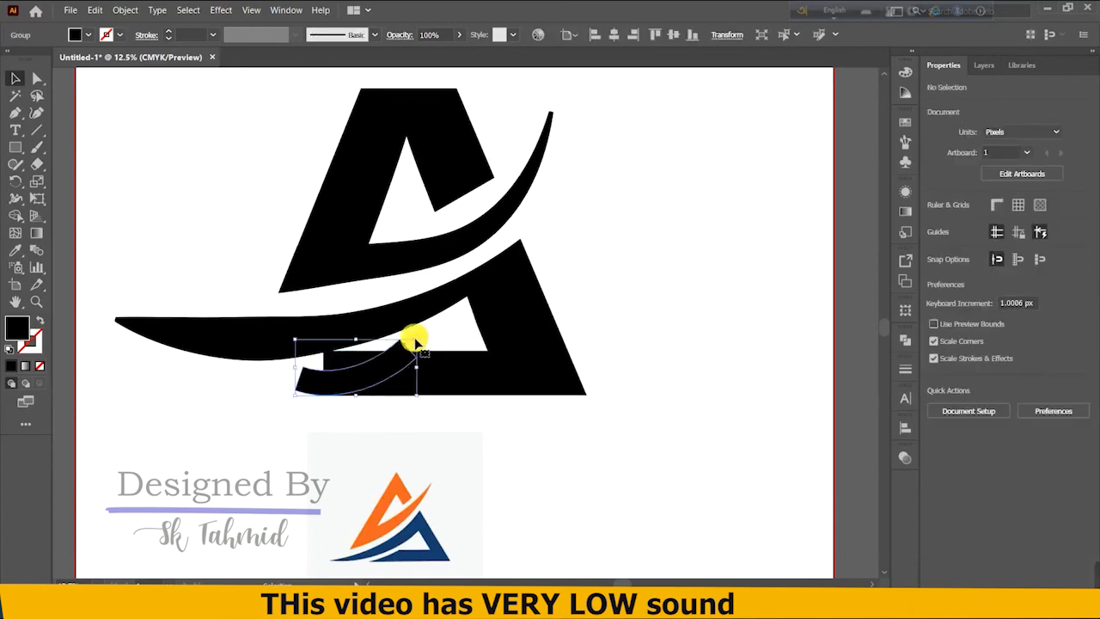
pyautogui.moveTo(438, 332); pyautogui.dragTo(466, 322)
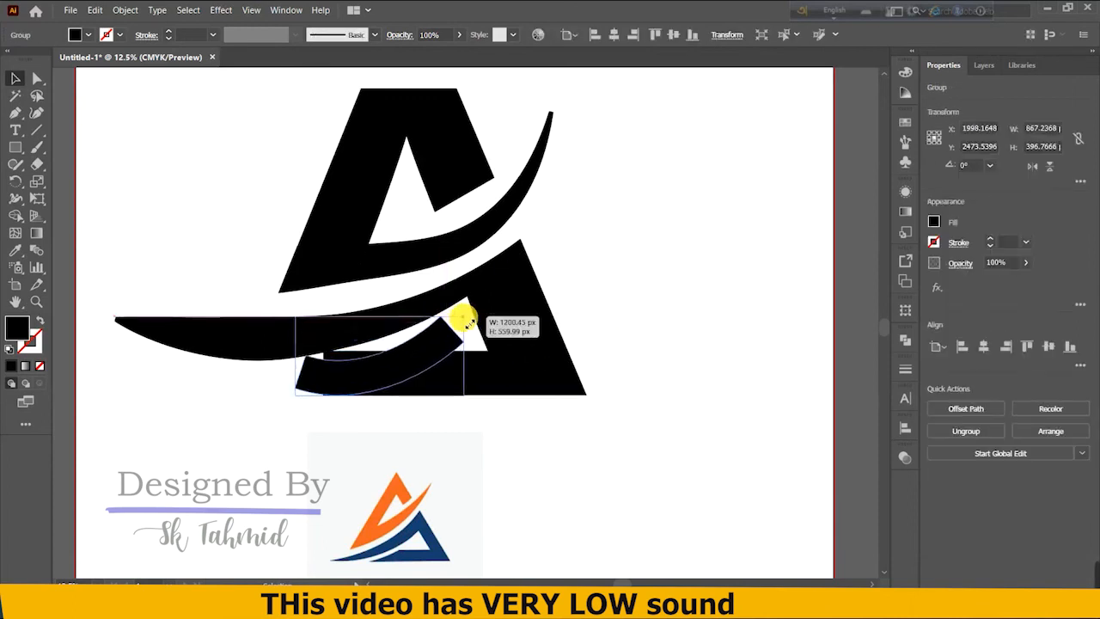
pyautogui.moveTo(289, 392); pyautogui.dragTo(207, 411)
pyautogui.moveTo(458, 312); pyautogui.dragTo(464, 321)
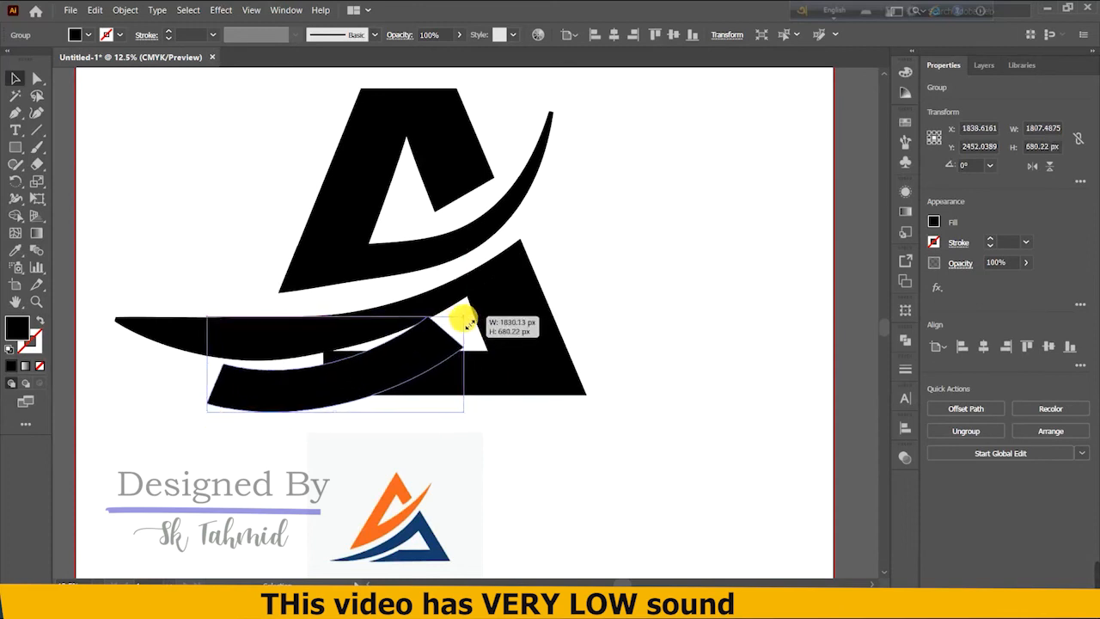
# Slide the curve across the bar's left end, and align the bar with the right leg's foot at about 281 px high.
pyautogui.moveTo(393, 364); pyautogui.dragTo(457, 368)
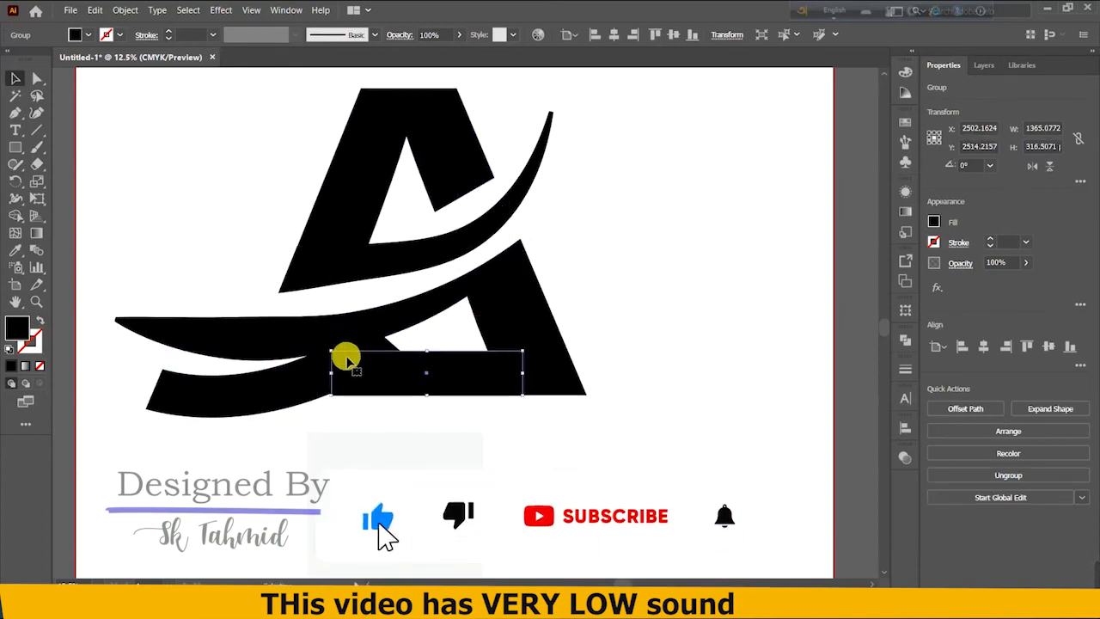
pyautogui.moveTo(426, 352); pyautogui.dragTo(423, 358)
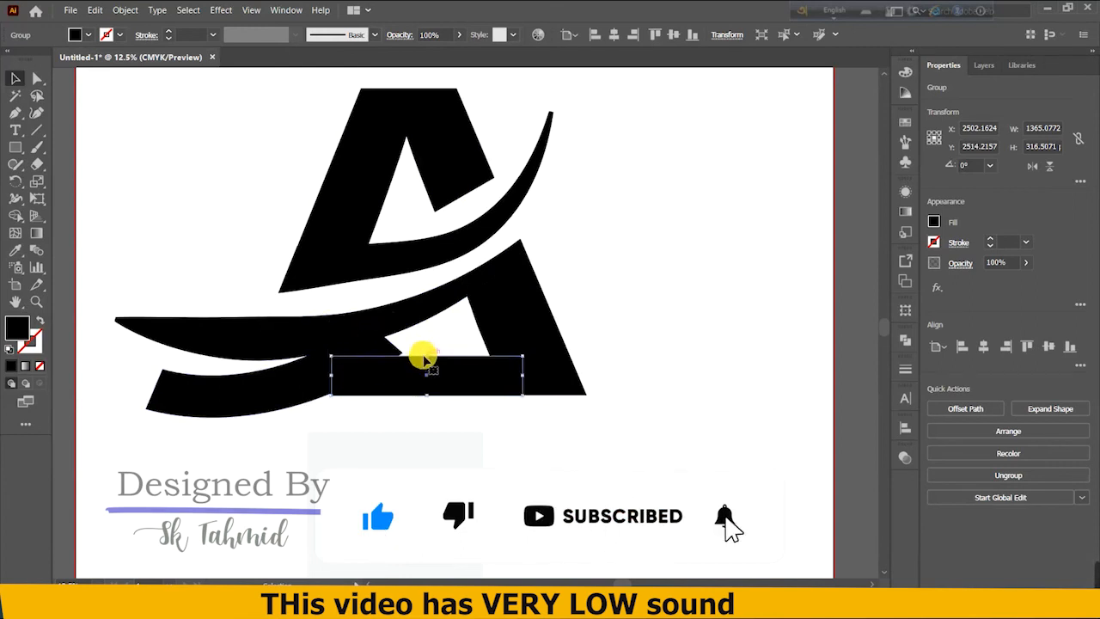
pyautogui.click(292, 398)
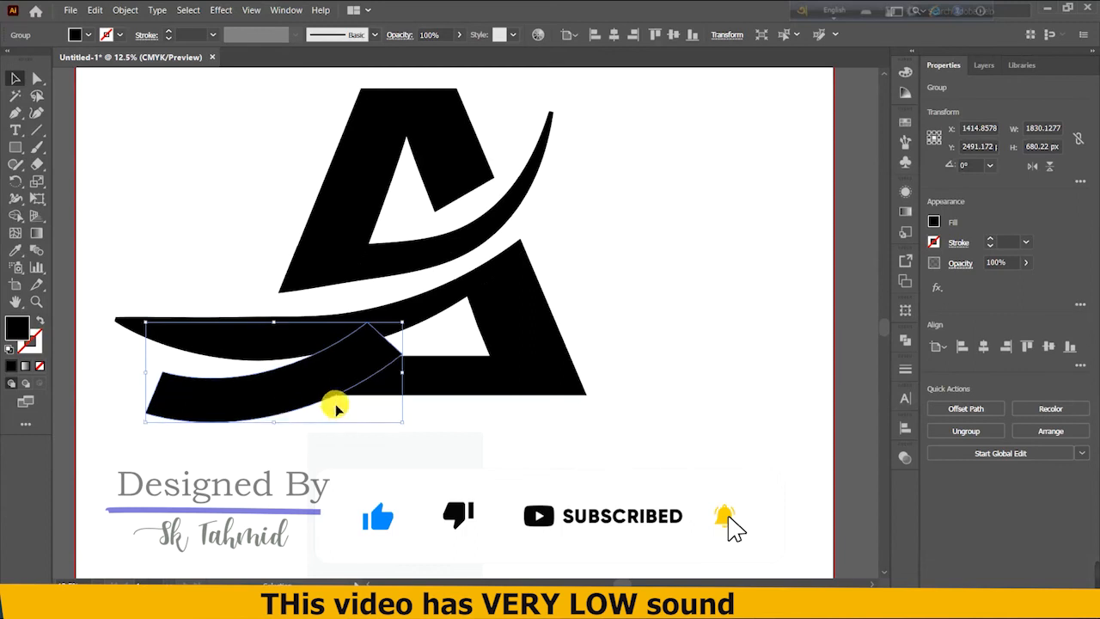
# Expand the curve and bar together, divide them where they overlap with Pathfinder, and ungroup the pieces.
pyautogui.keyDown('shift'); pyautogui.click(344, 384); pyautogui.keyUp('shift')
pyautogui.click(128, 12)
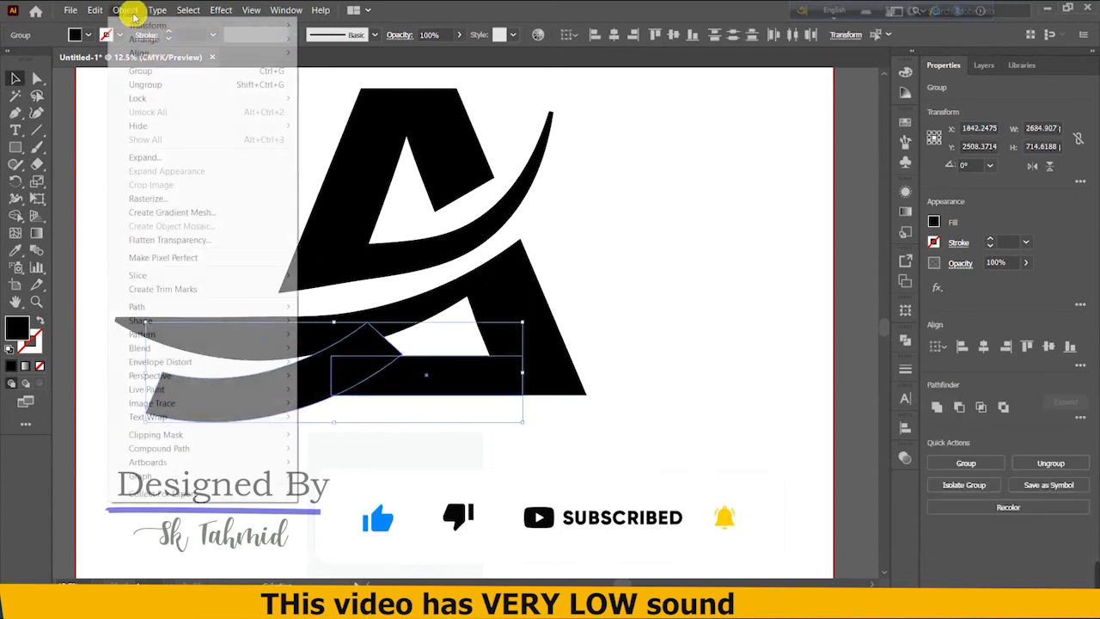
pyautogui.click(177, 157)
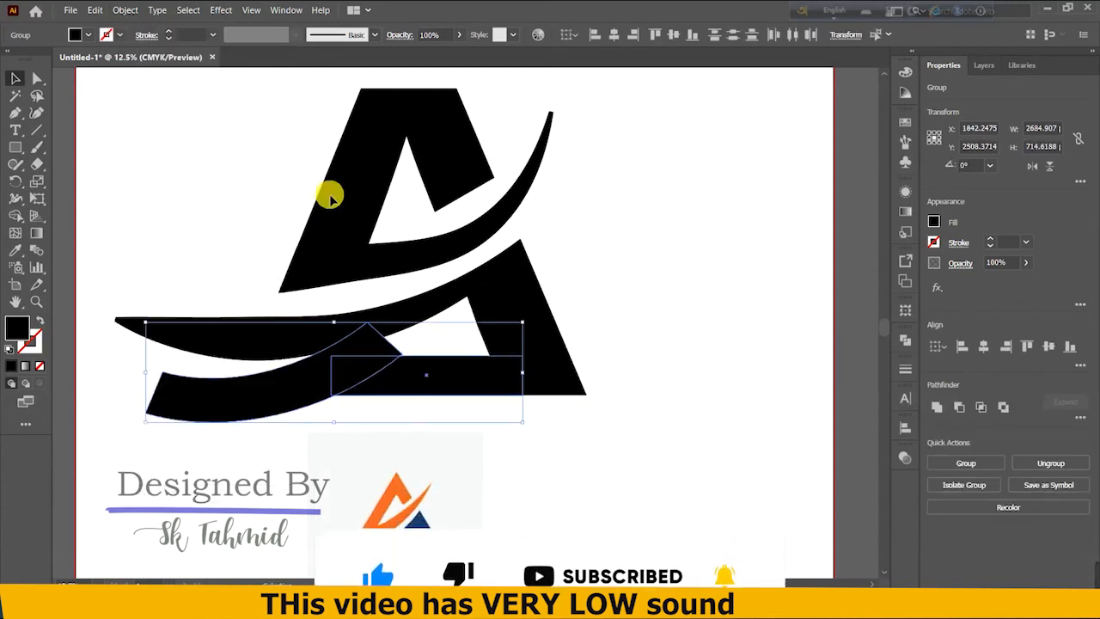
pyautogui.click(903, 342)
pyautogui.click(867, 336)
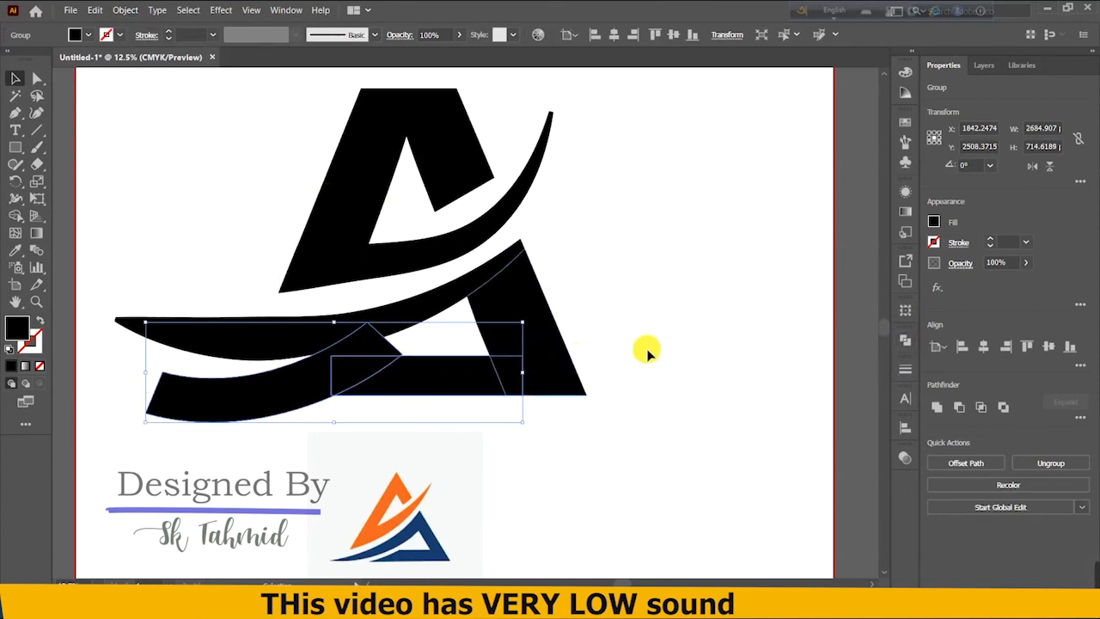
pyautogui.click(648, 352)
pyautogui.rightClick(417, 373)
pyautogui.rightClick(411, 375)
pyautogui.click(470, 479)
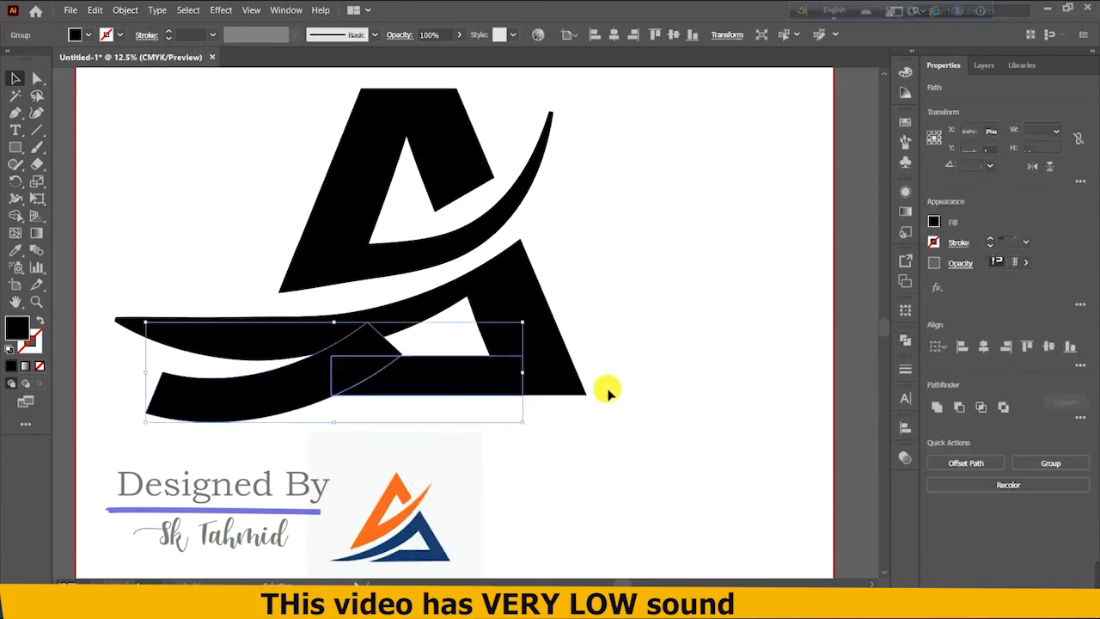
# Delete the overlap piece and the remaining curve pieces so the bar keeps only its curved left end.
pyautogui.click(607, 389)
pyautogui.click(341, 381)
pyautogui.press('Delete')
pyautogui.click(305, 384)
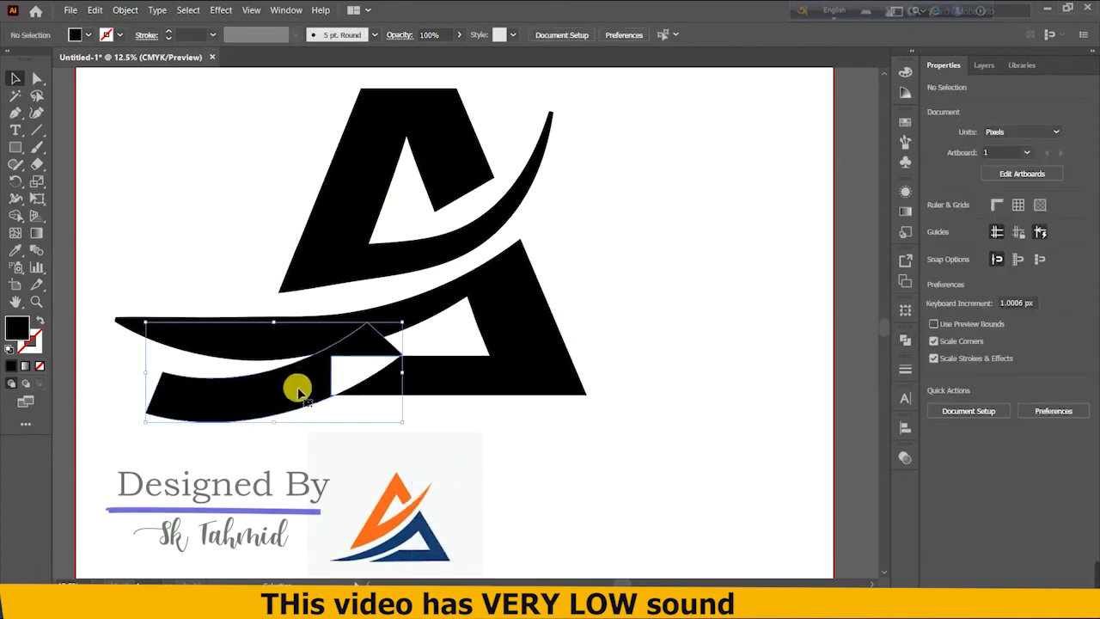
pyautogui.press('Delete')
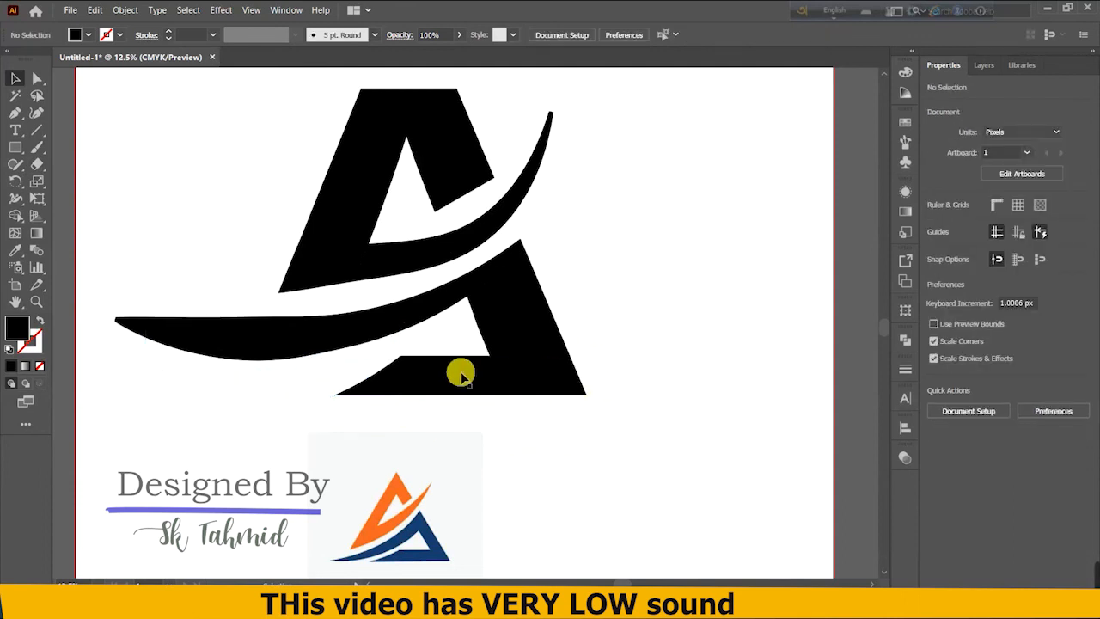
# Stretch the curved-end base bar further left under the lower swoosh.
pyautogui.click(453, 371)
pyautogui.moveTo(335, 376); pyautogui.dragTo(292, 376)
pyautogui.click(572, 284)
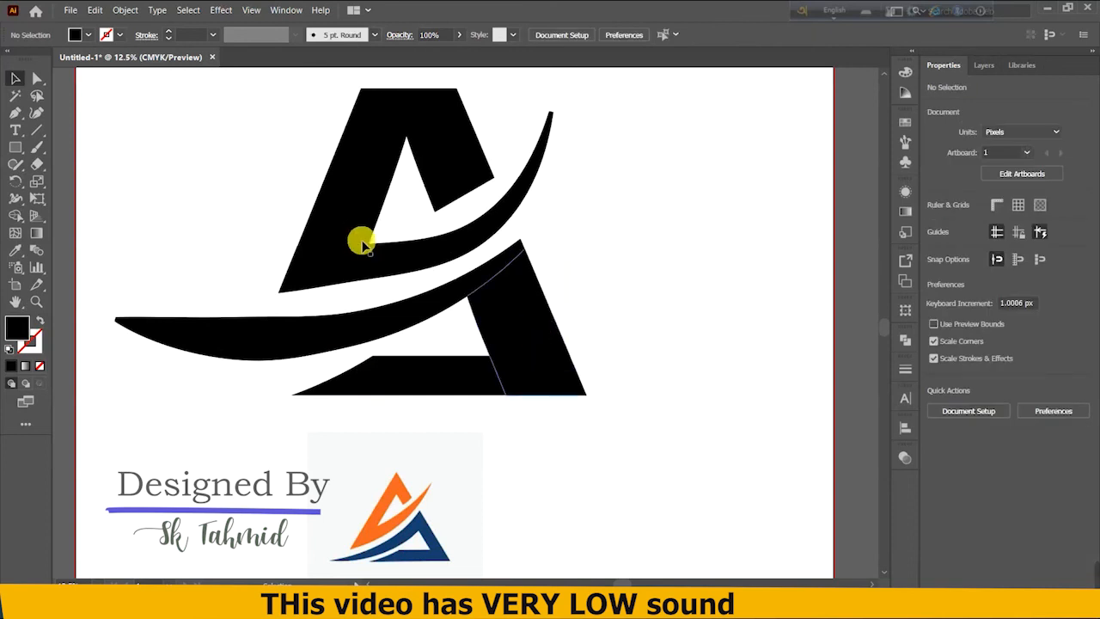
# Select the logo shapes and delete the unfilled leftover shape in the gap above the upper swoosh.
pyautogui.moveTo(225, 140); pyautogui.dragTo(515, 344)
pyautogui.hotkey('ctrl', 'h')
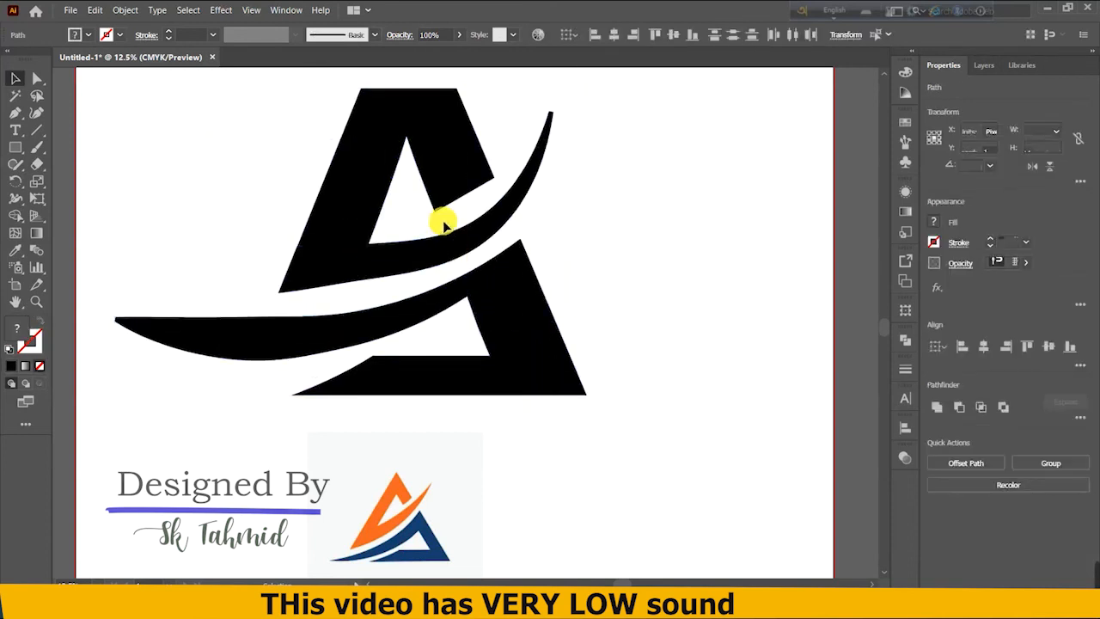
pyautogui.moveTo(422, 221); pyautogui.dragTo(454, 223)
pyautogui.press('Delete')
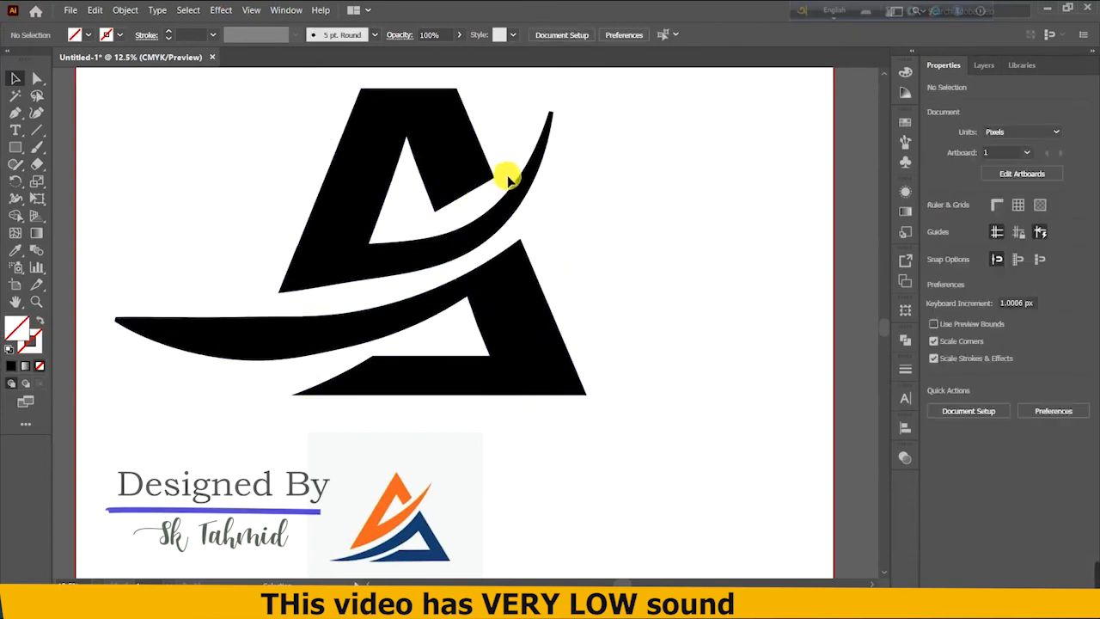
# Widen the base bar to the left so its curved tip reaches below the lower swoosh.
pyautogui.click(454, 370)
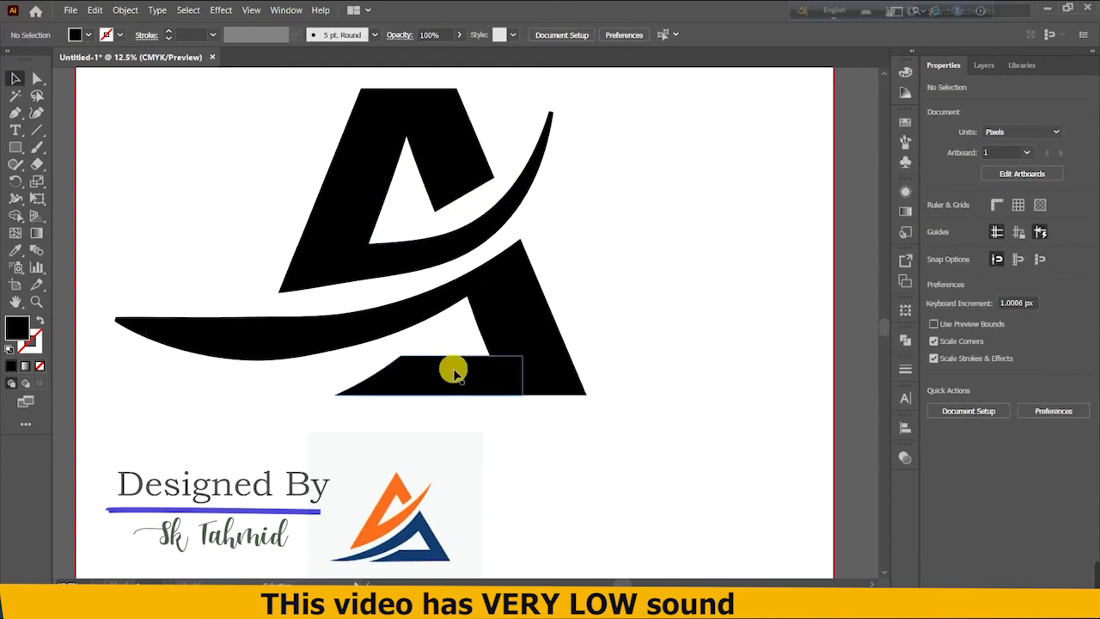
pyautogui.moveTo(336, 374); pyautogui.dragTo(291, 377)
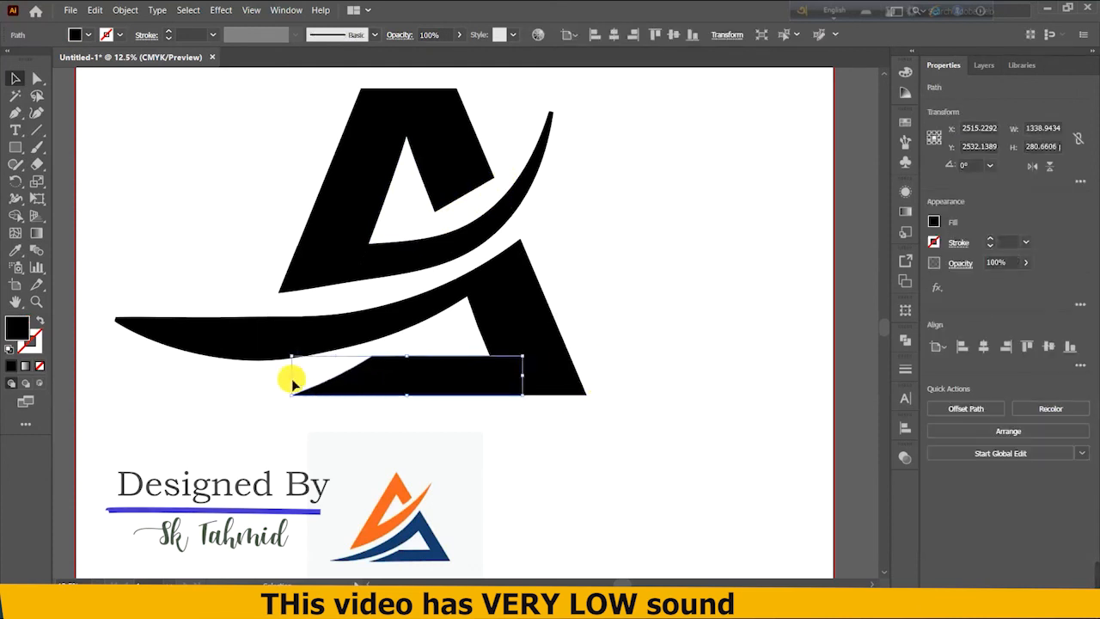
pyautogui.click(659, 329)
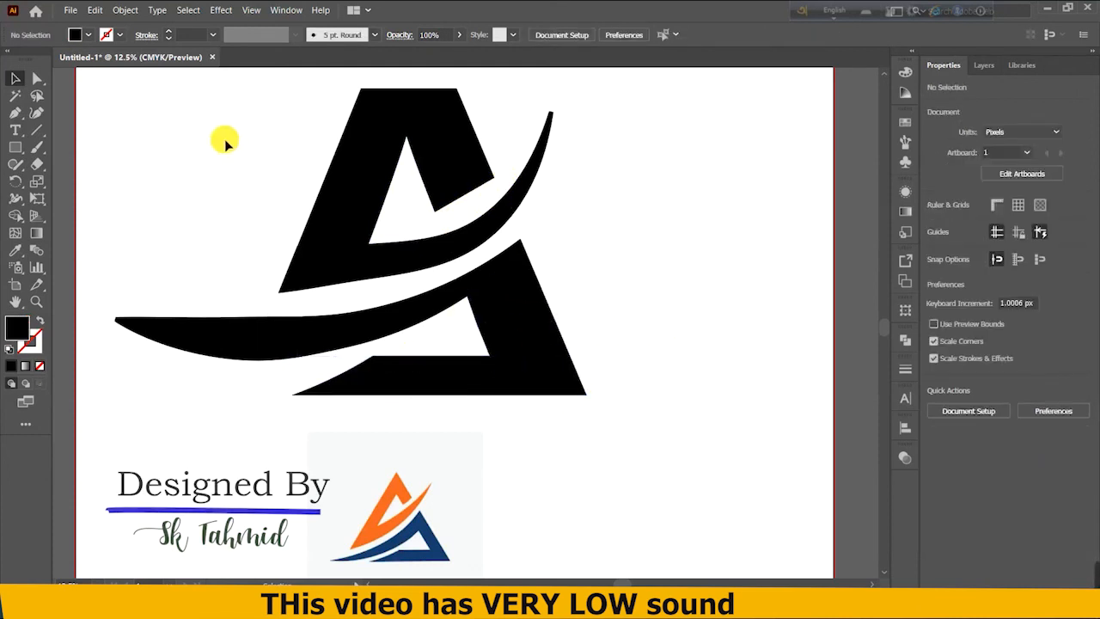
# Select all the logo shapes and remove the unfilled leftover between the A's trimmed right leg and the upper swoosh.
pyautogui.moveTo(223, 142); pyautogui.dragTo(555, 375)
pyautogui.hotkey('ctrl', 'h')
pyautogui.click(423, 222)
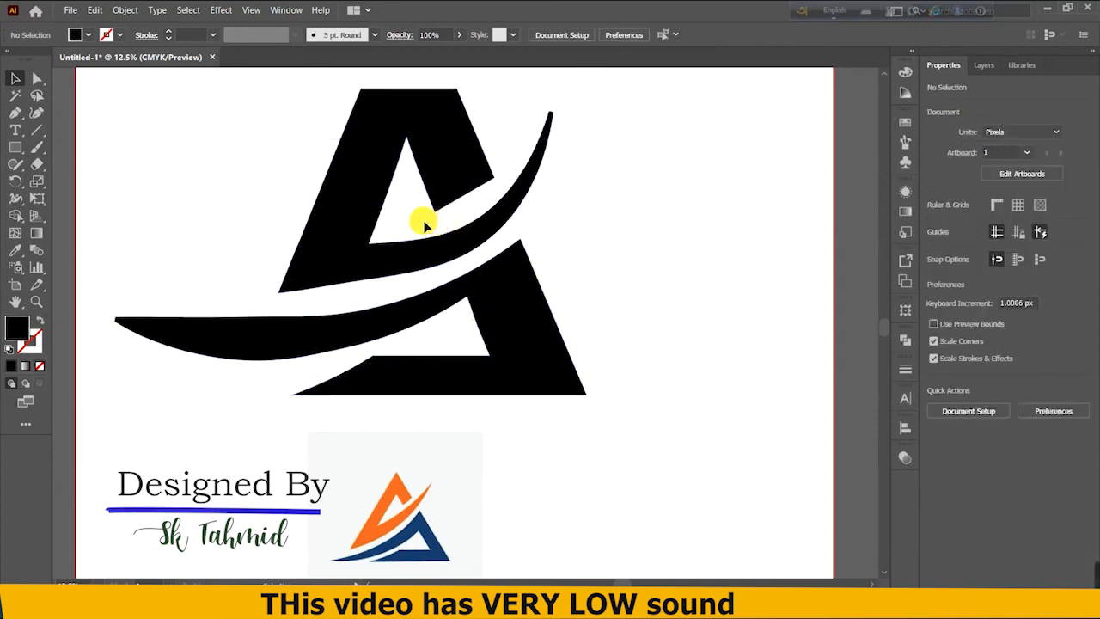
pyautogui.click(450, 223)
pyautogui.press('Delete')
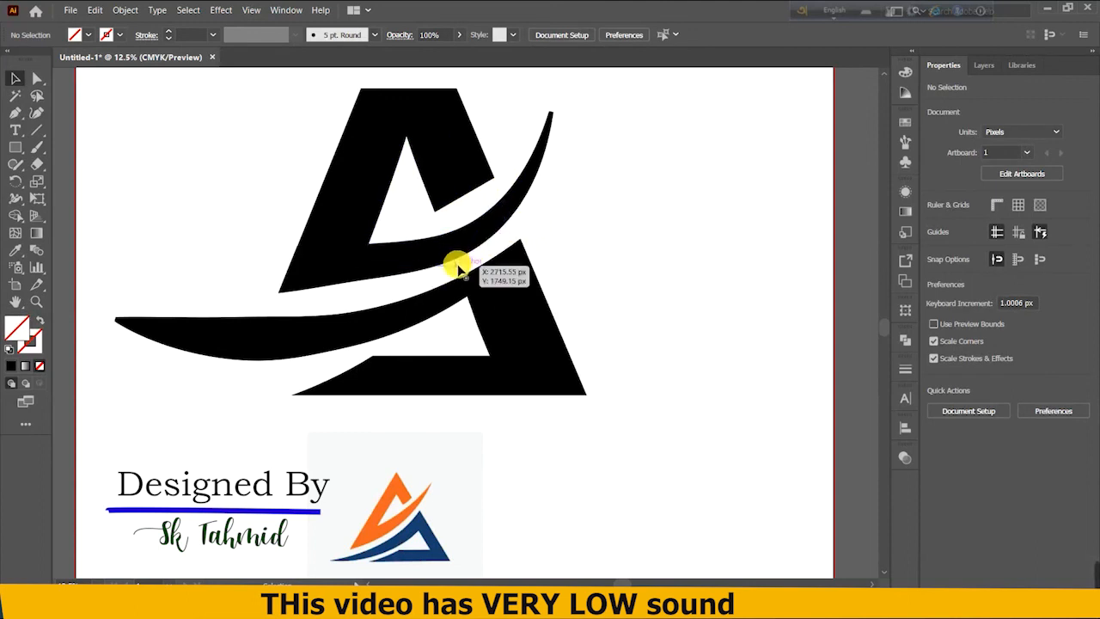
# Delete the remaining unfilled leftover paths in the gap between the upper and lower swooshes.
pyautogui.click(457, 266)
pyautogui.press('Delete')
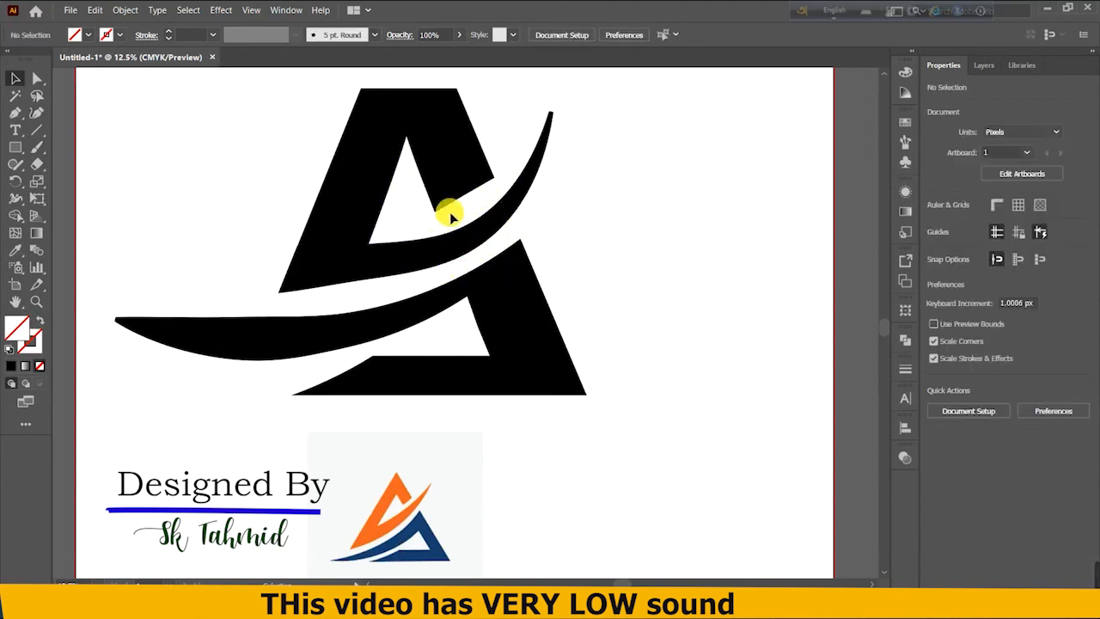
pyautogui.click(481, 248)
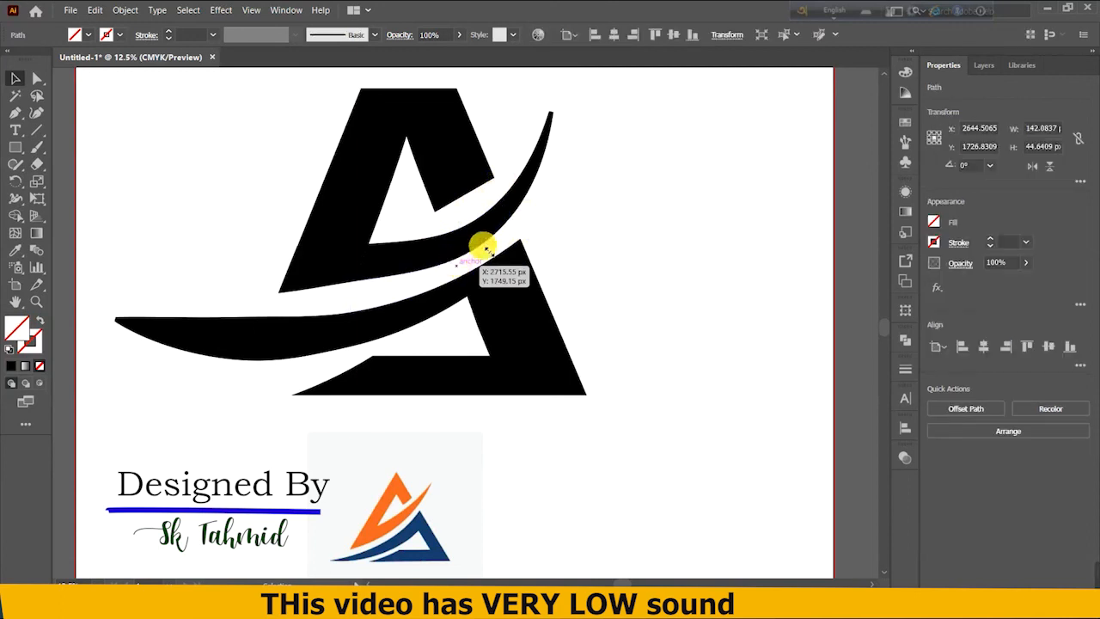
pyautogui.press('Delete')
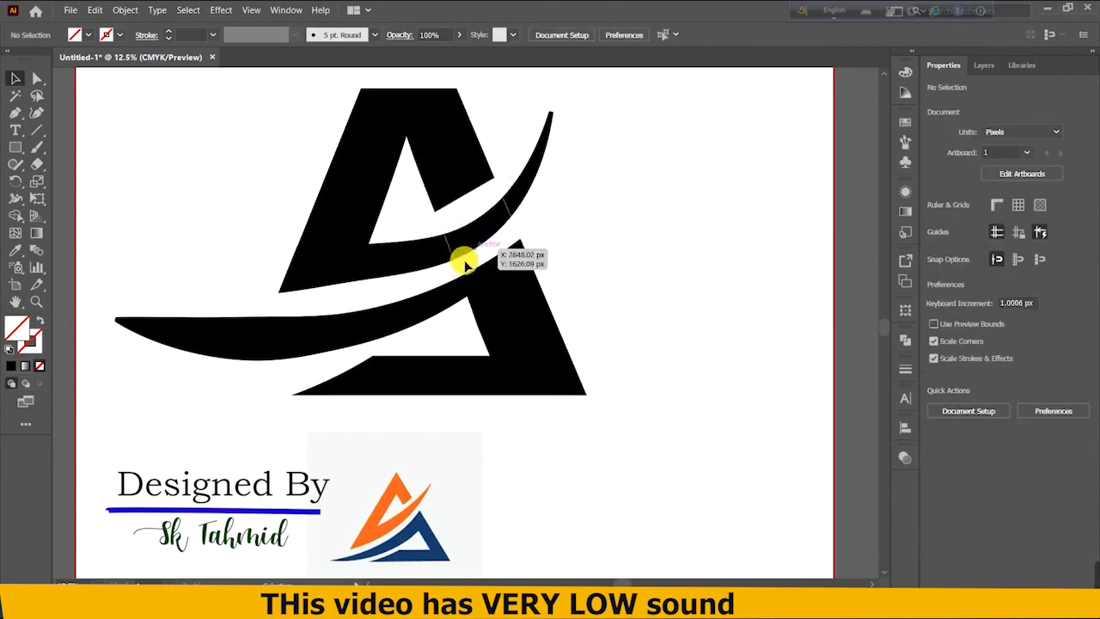
pyautogui.click(456, 270)
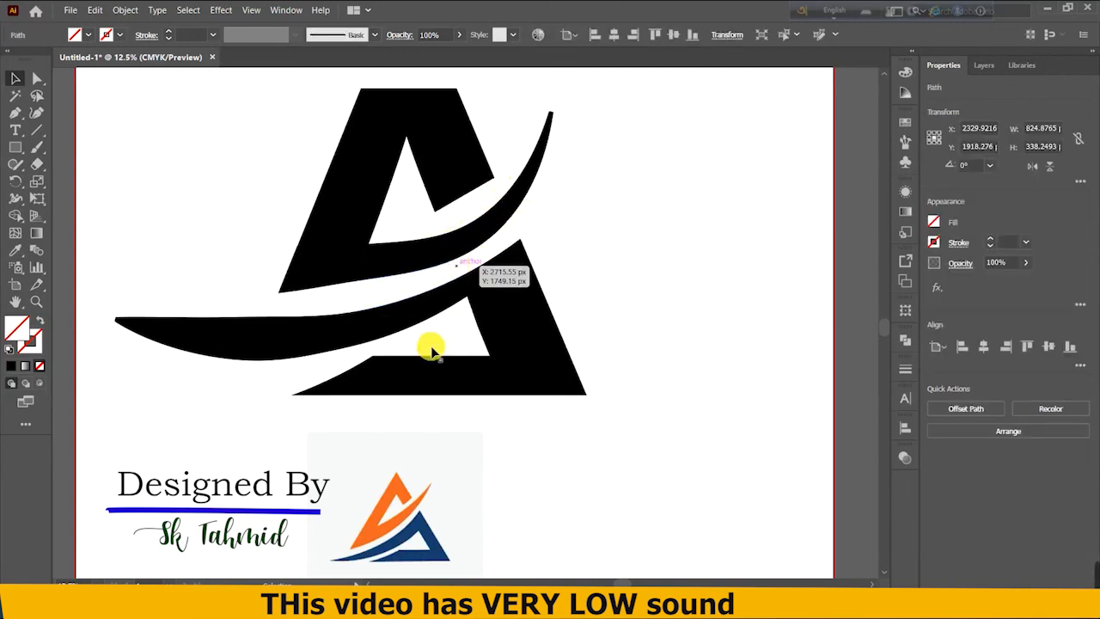
pyautogui.press('Delete')
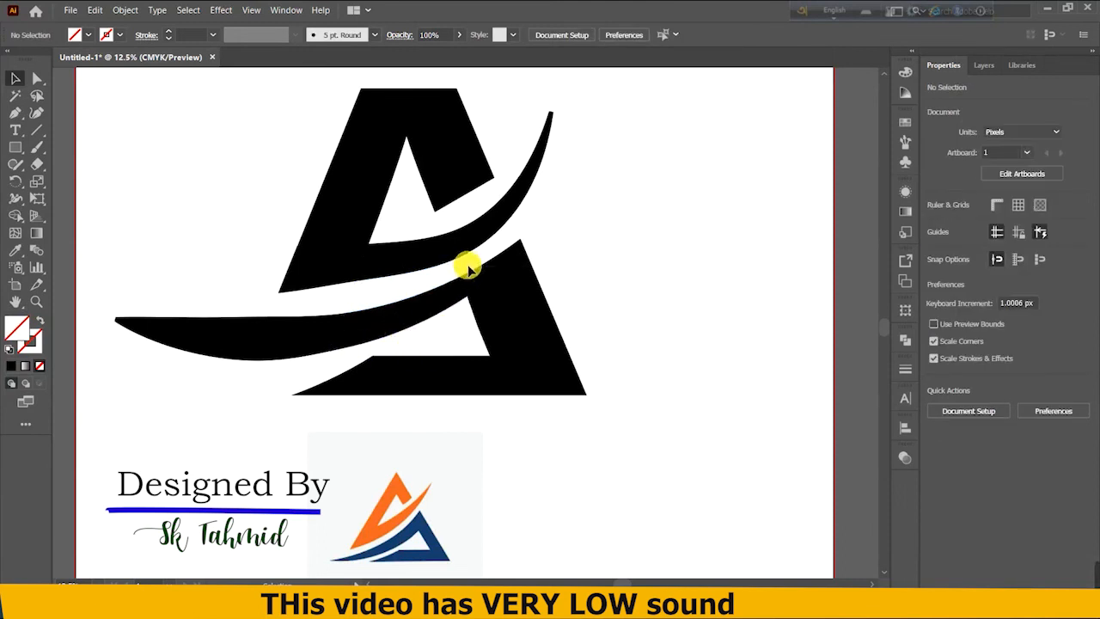
# Delete the orange and blue reference logo image below the artwork.
pyautogui.scroll(3, 641, 249)
pyautogui.scroll(-2, 641, 249)
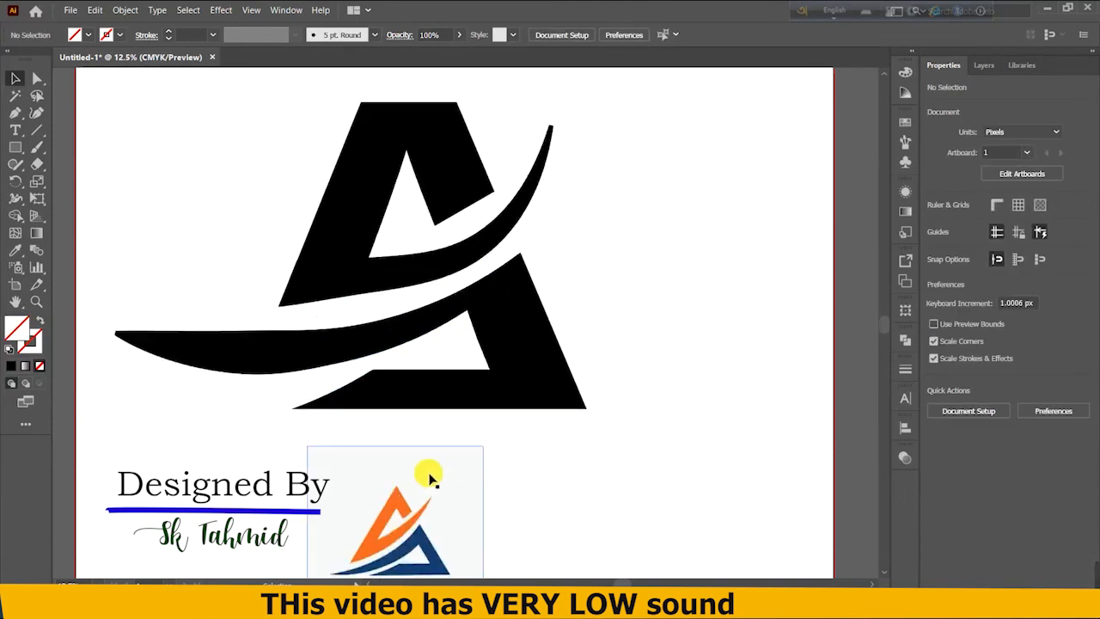
pyautogui.click(428, 465)
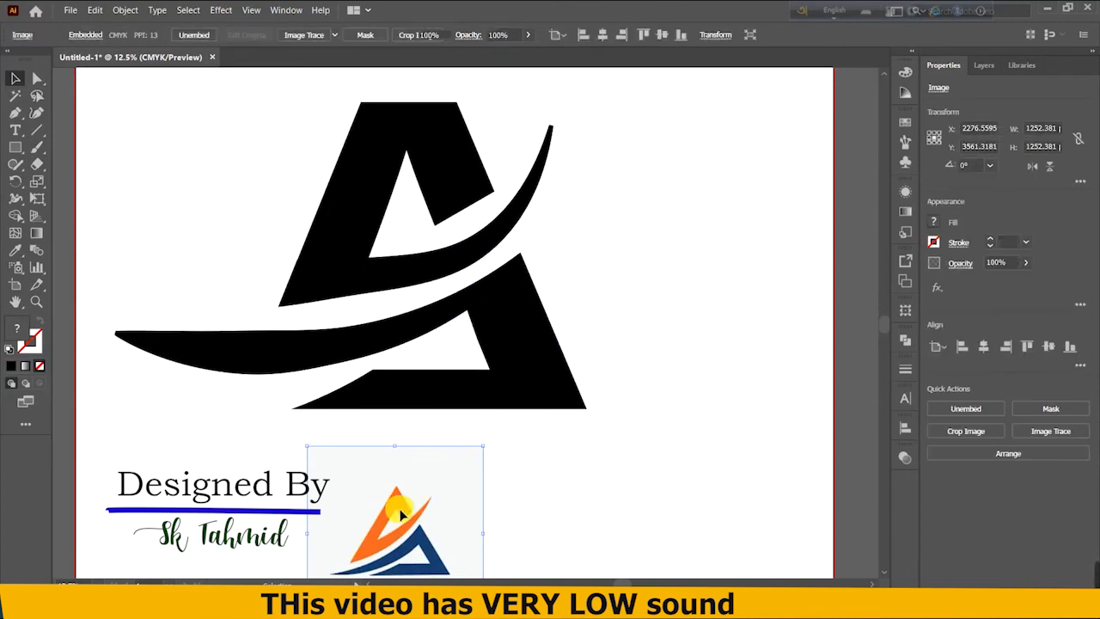
pyautogui.press('Delete')
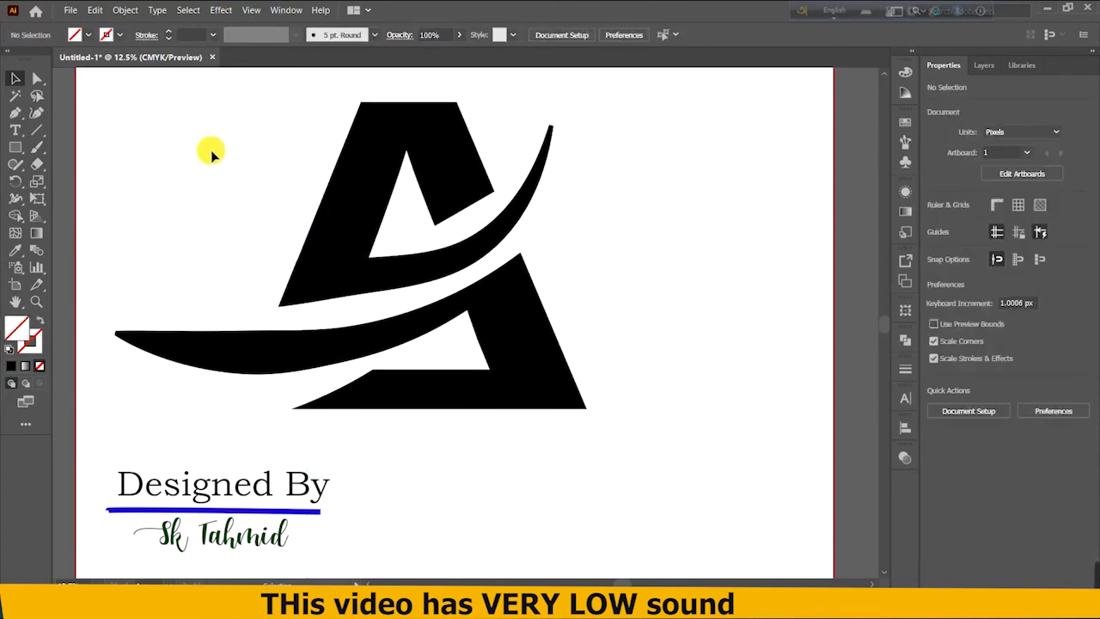
# Select all the black logo shapes, including both swooshes and the base bar, and group them.
pyautogui.click(449, 378)
pyautogui.moveTo(256, 101); pyautogui.dragTo(539, 435)
pyautogui.click(124, 10)
pyautogui.click(146, 68)
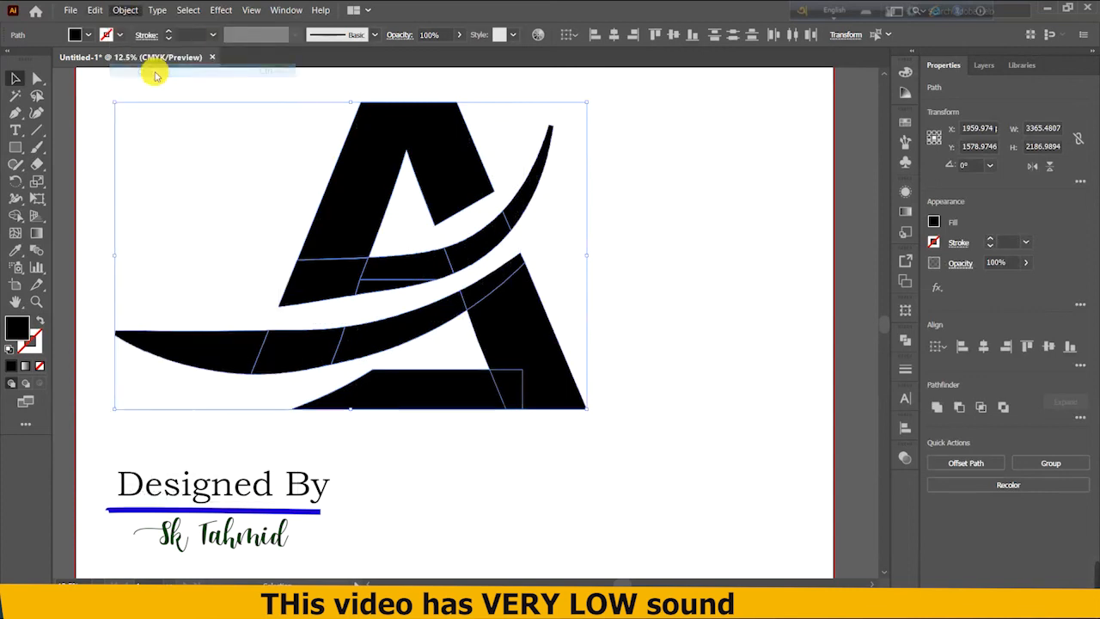
# Try to recolour the grouped logo's black fill with a different hue in the Color Picker.
pyautogui.doubleClick(14, 325)
pyautogui.click(231, 353)
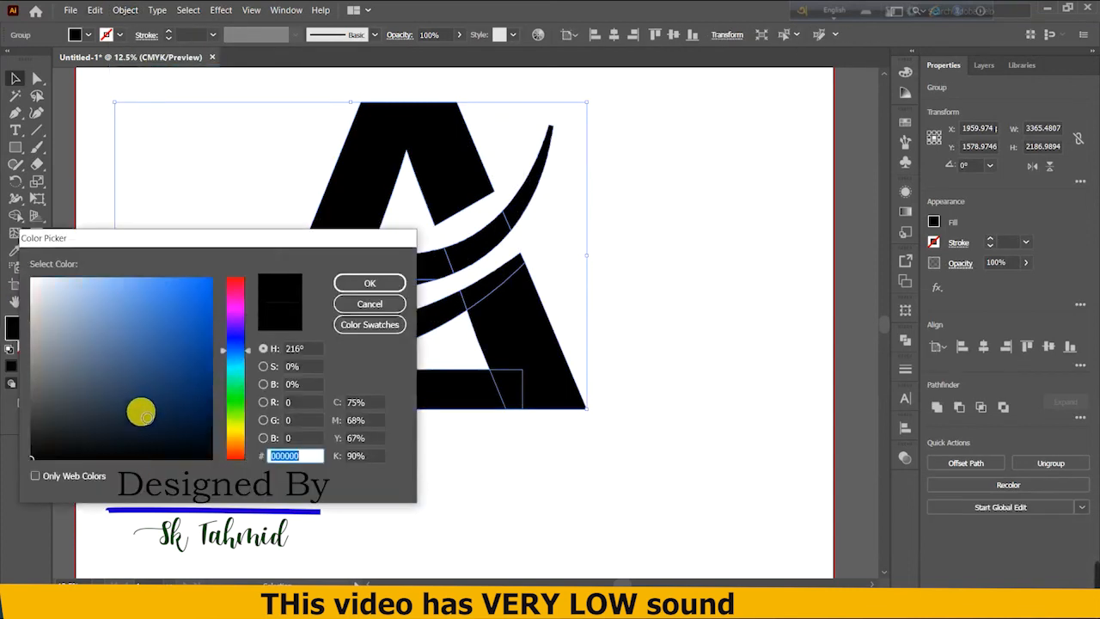
pyautogui.click(131, 418)
pyautogui.moveTo(235, 370); pyautogui.dragTo(233, 292)
pyautogui.click(215, 284)
pyautogui.click(369, 284)
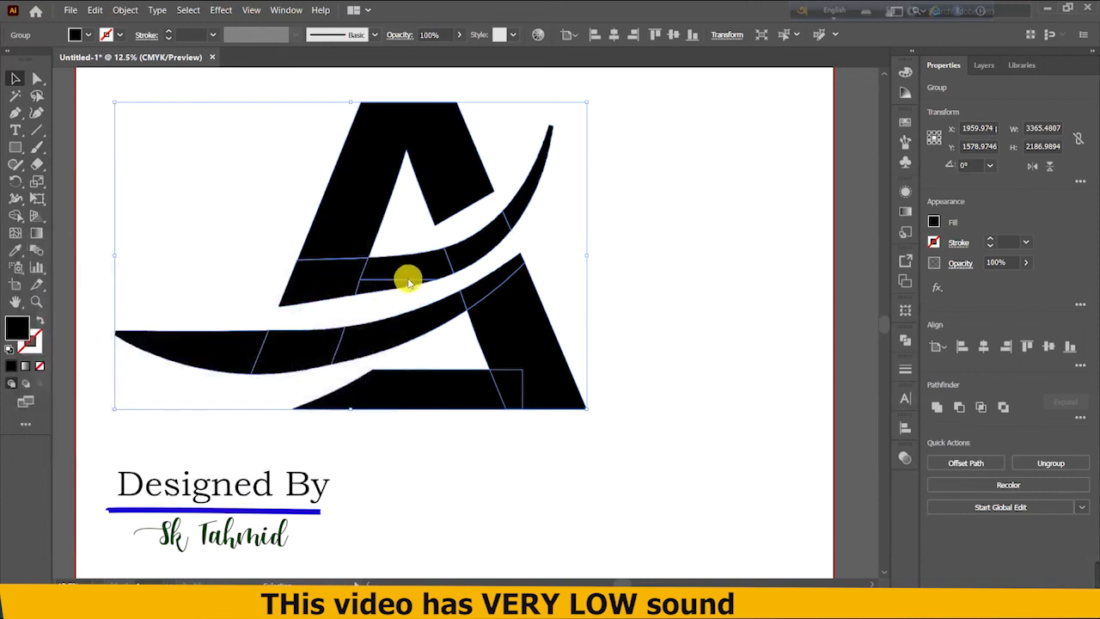
# Change the colour mode from Grayscale to RGB, fill the grouped logo with pink F7008D and deselect it.
pyautogui.click(904, 73)
pyautogui.click(880, 66)
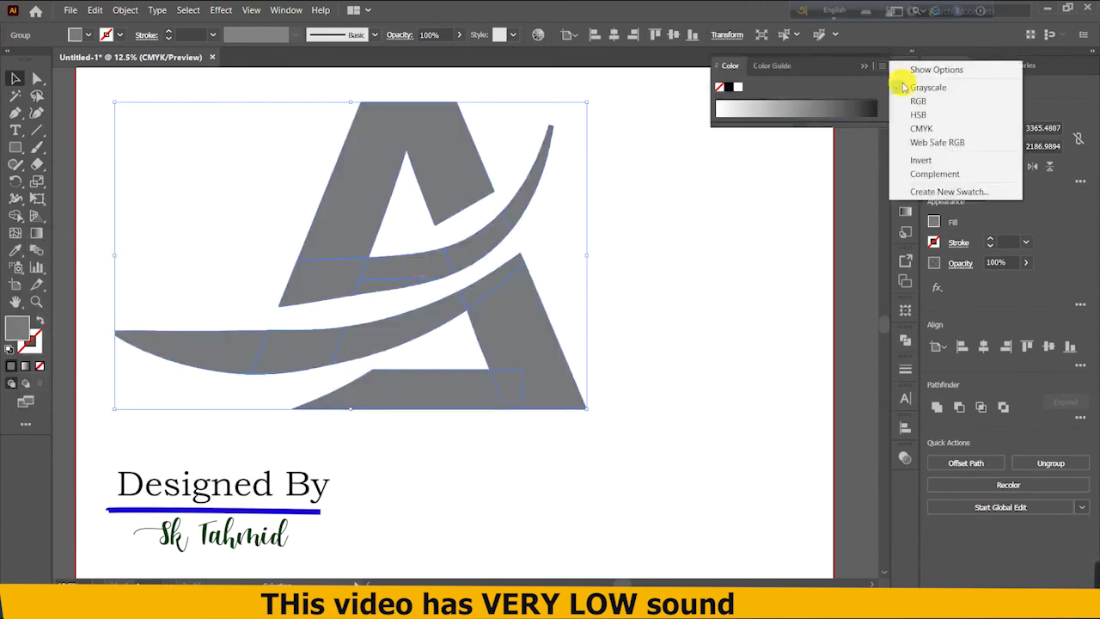
pyautogui.click(903, 94)
pyautogui.click(656, 177)
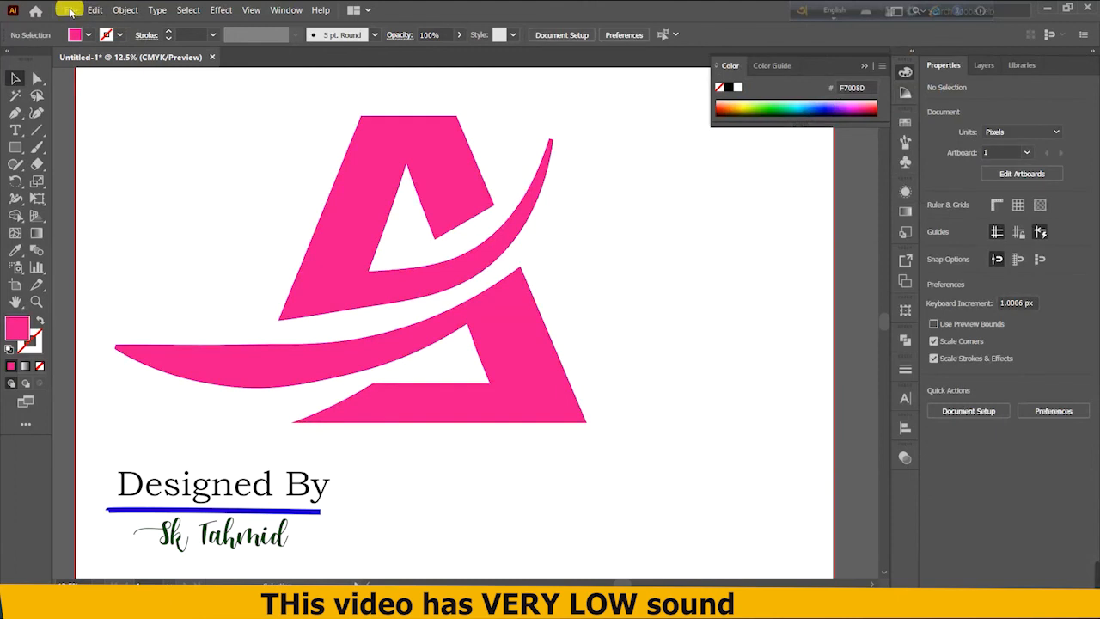
# Start exporting the logo as a JPEG and choose the LOGO Mock Up folder on New Volume (F:) as the destination.
pyautogui.click(71, 9)
pyautogui.moveTo(118, 243)
pyautogui.click(319, 259)
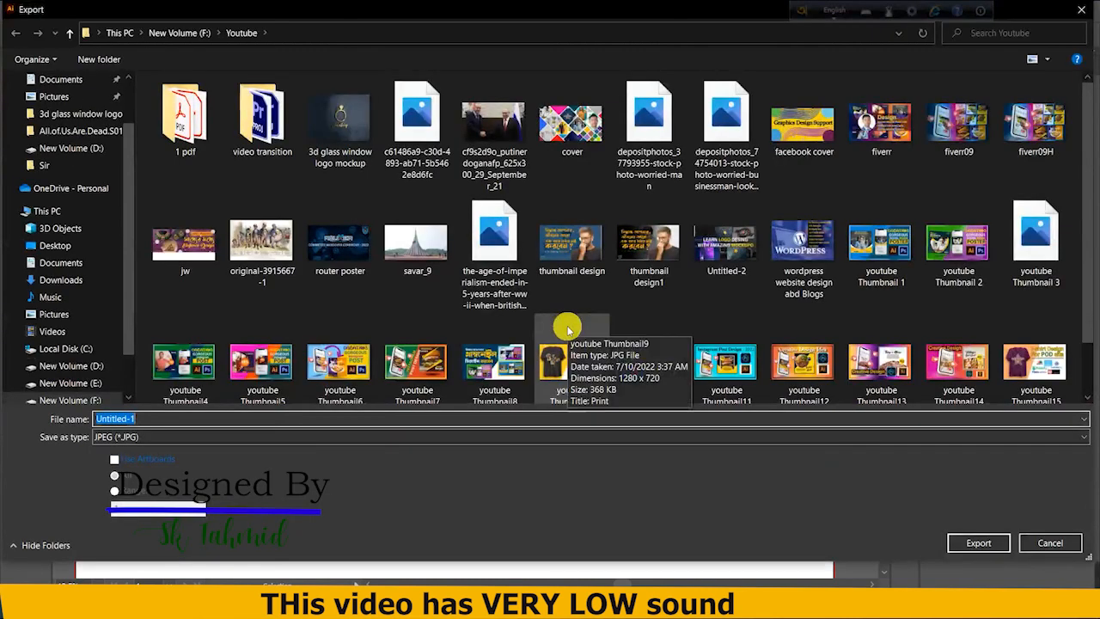
pyautogui.click(102, 398)
pyautogui.doubleClick(418, 238)
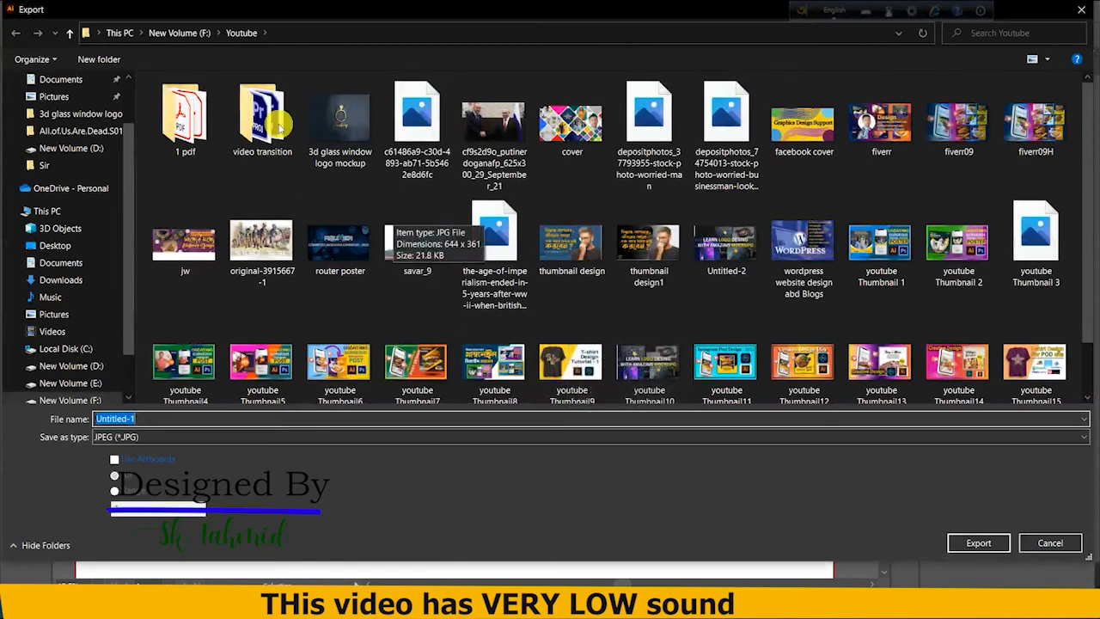
pyautogui.click(101, 399)
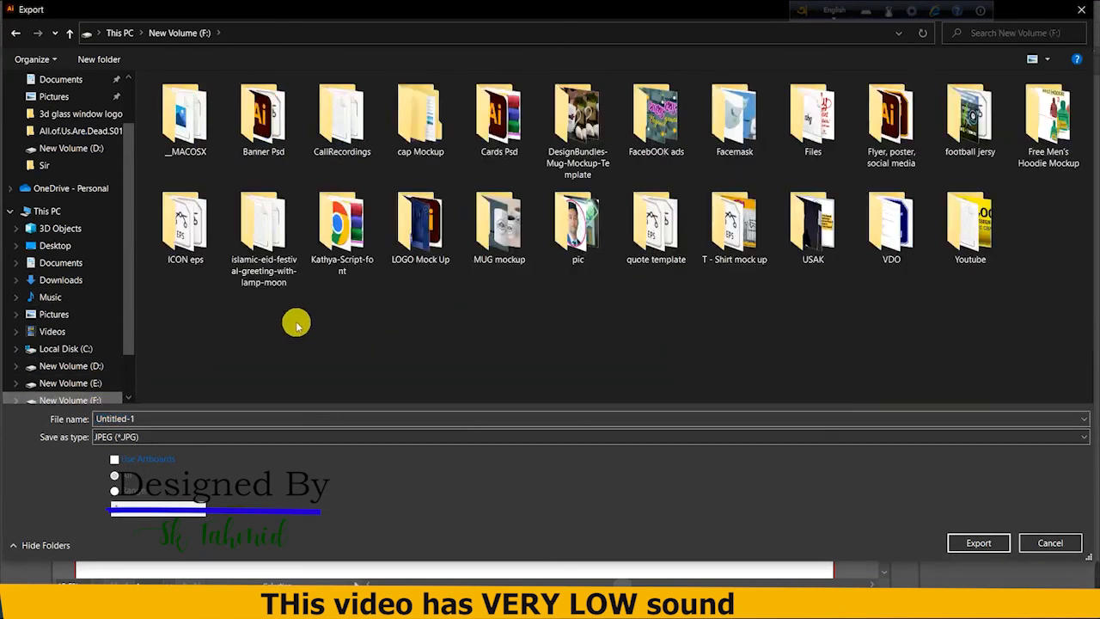
pyautogui.doubleClick(418, 238)
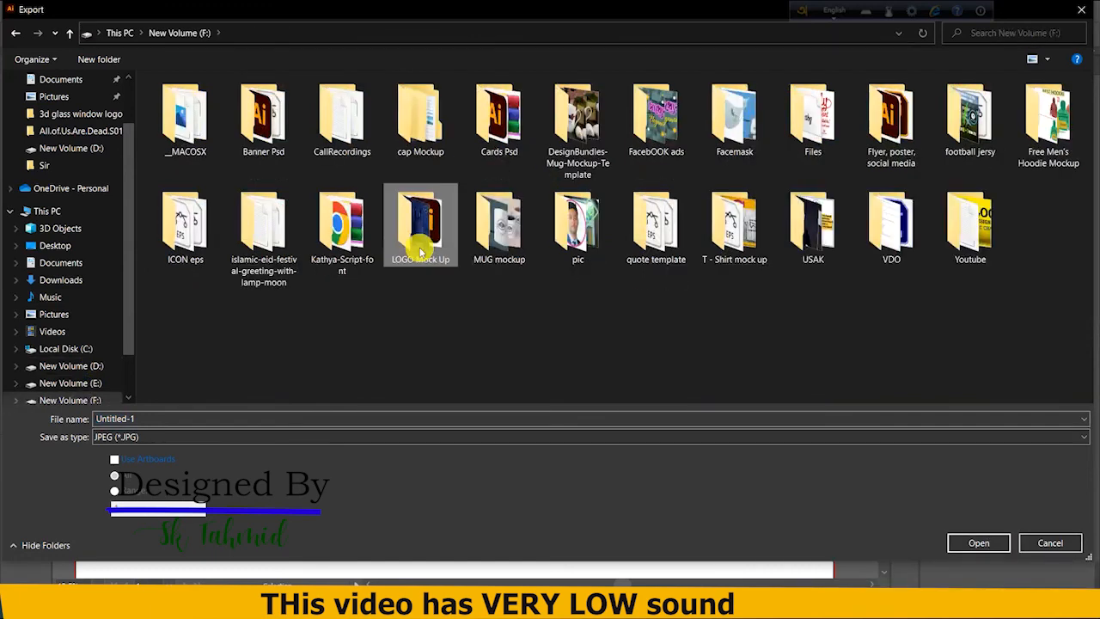
pyautogui.doubleClick(418, 239)
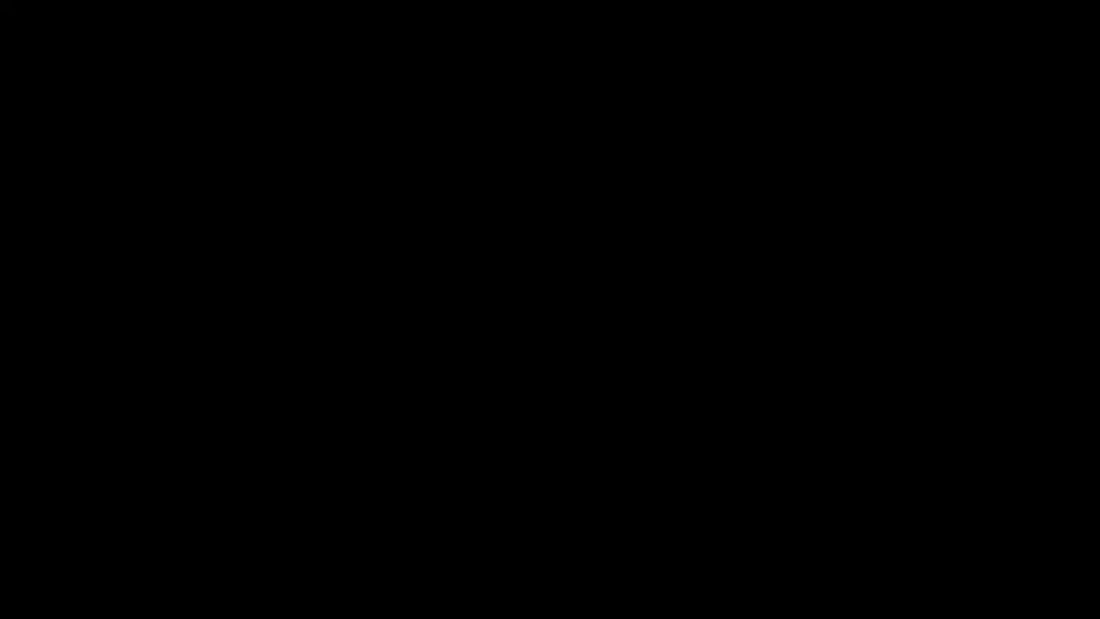